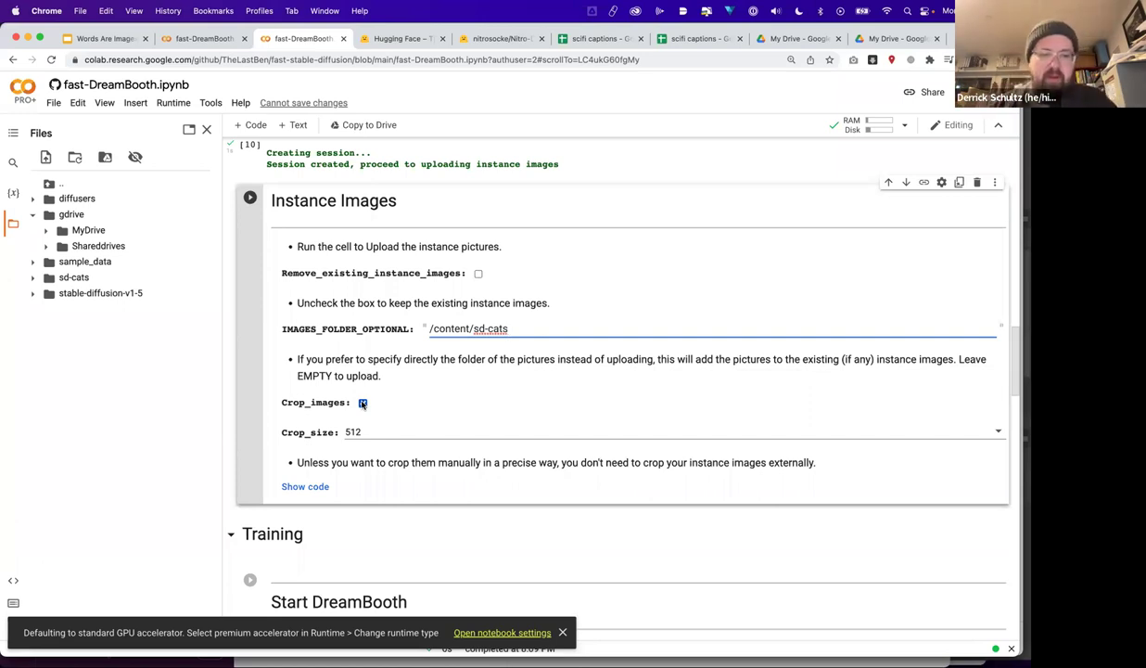
Step: Open birme.net in a new browser tab and copy its web address
key("super+t")
type("birme.net")
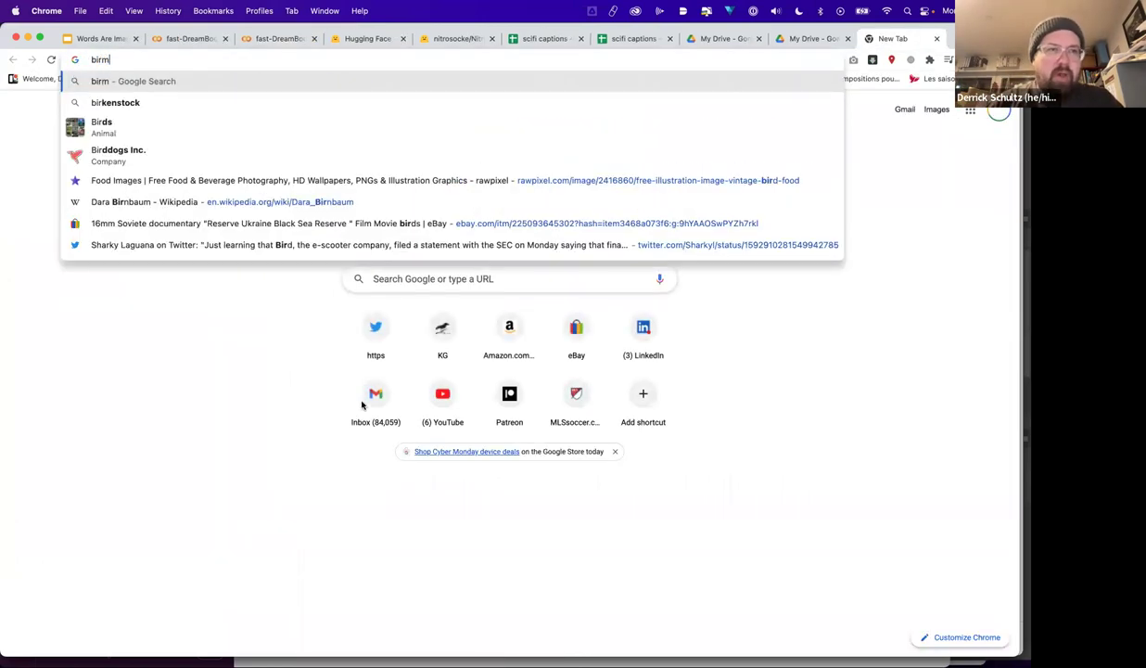
key("Return")
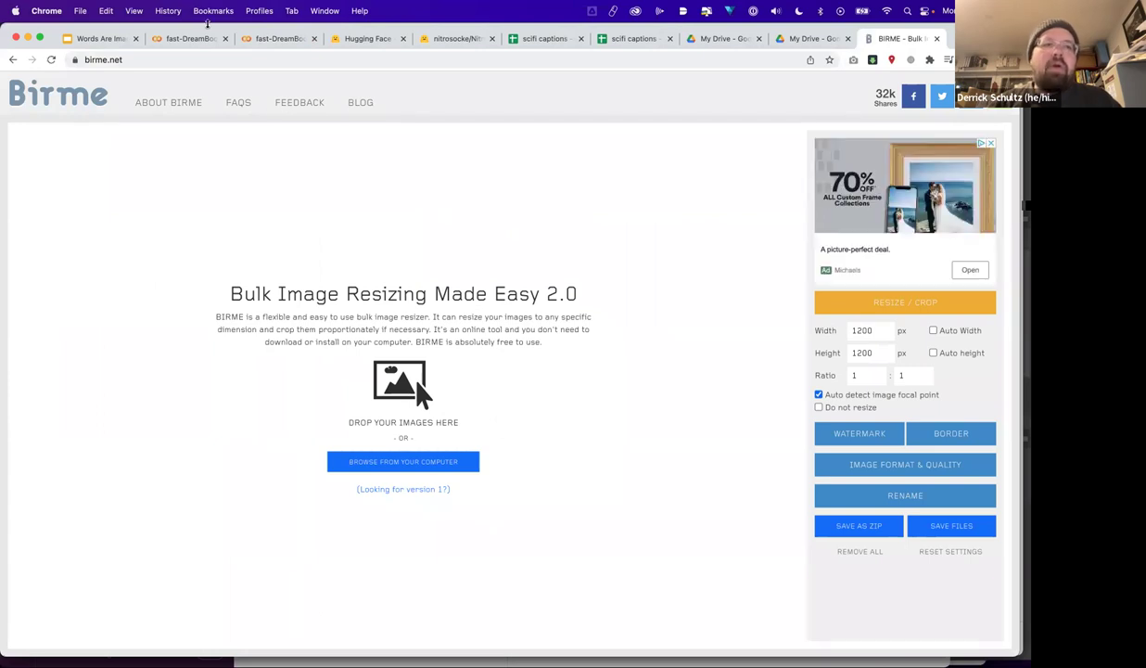
key("super+l")
key("super+c")
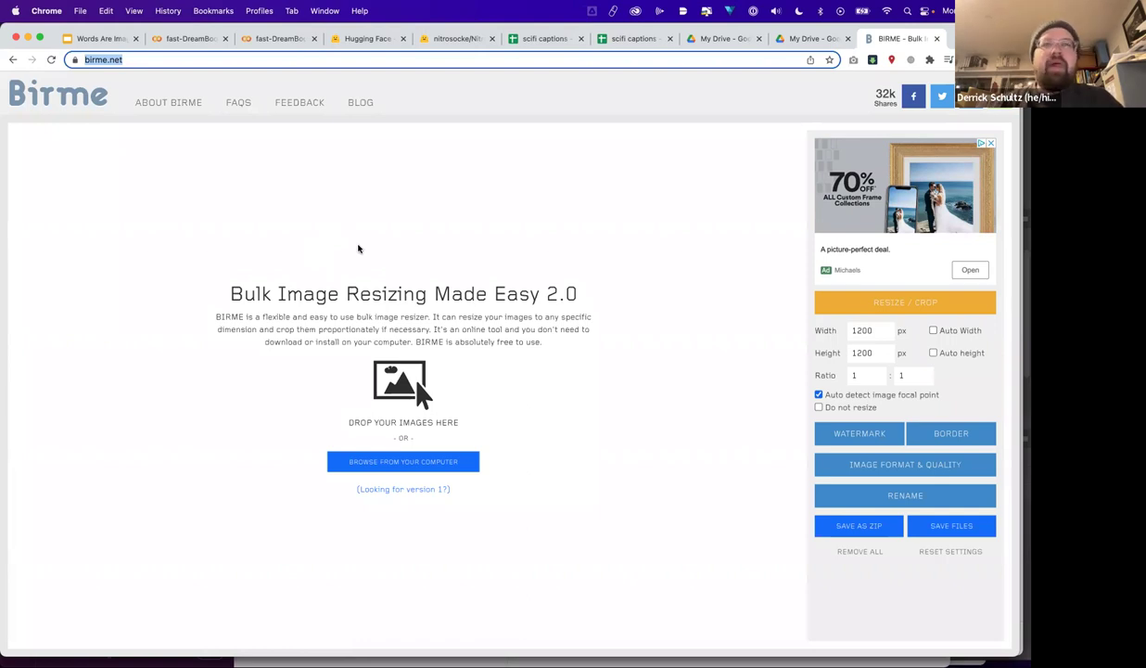
Step: Return to the fast-DreamBooth notebook, disable Crop_images and run the Instance Images cell with the /content/sd-cats folder
left_click(278, 39)
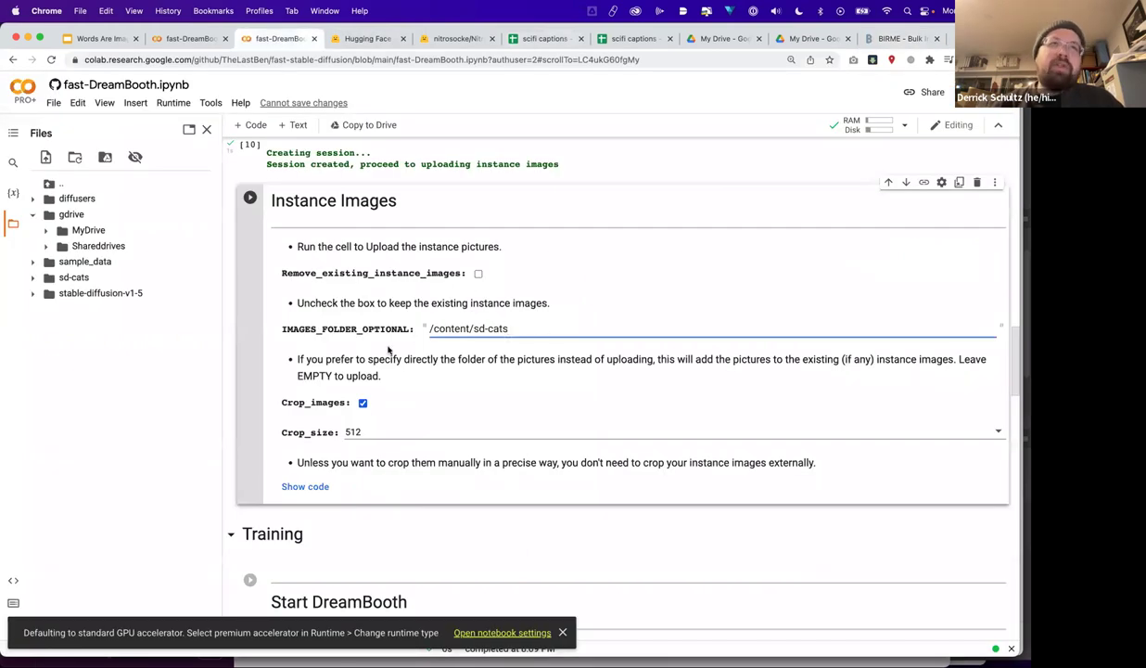
left_click(364, 404)
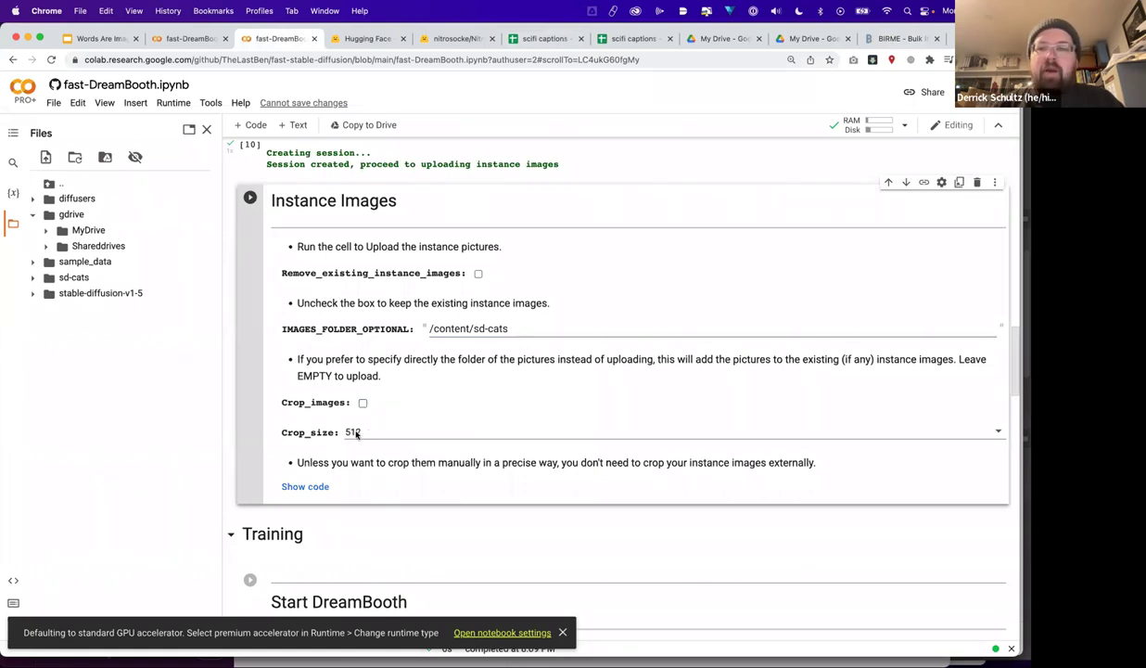
left_click(362, 433)
left_click(363, 433)
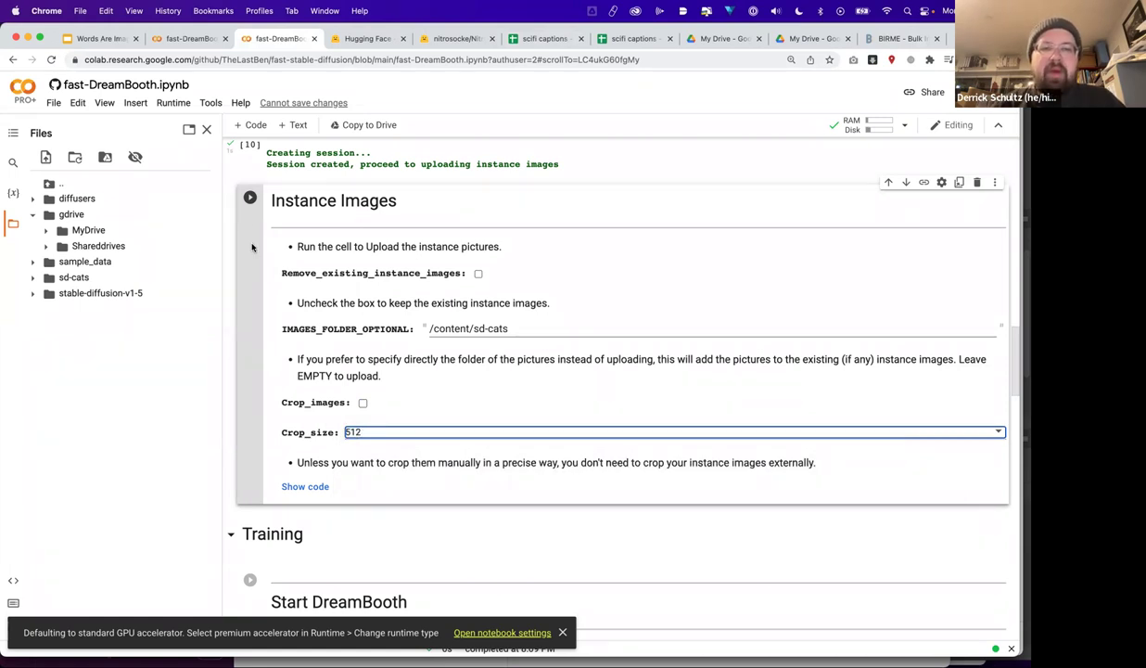
left_click(249, 197)
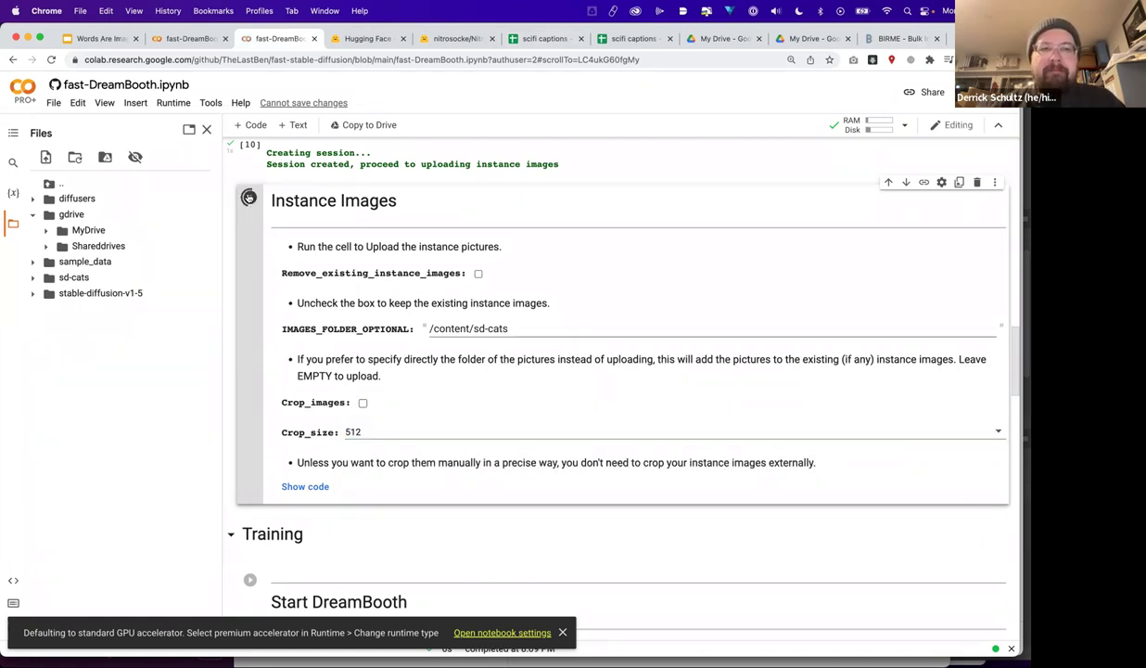
scroll(362, 357, "down", 3)
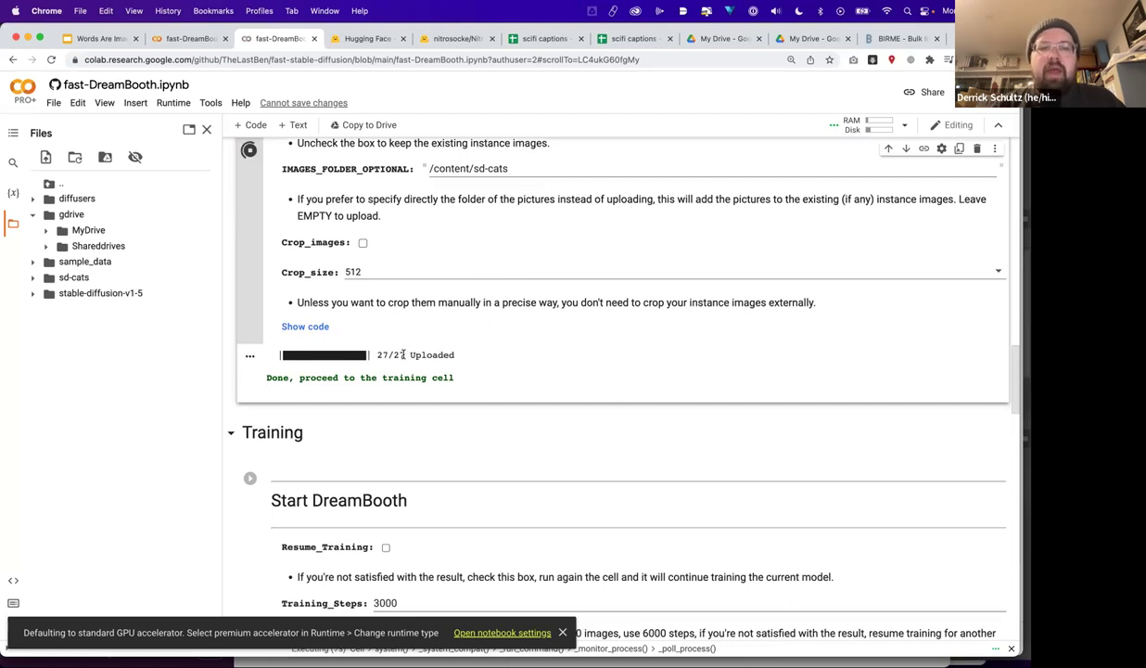
Step: Set Training_Steps to 6000 in the Start DreamBooth cell, leaving Resume_Training off
scroll(404, 354, "down", 1)
scroll(404, 355, "down", 5)
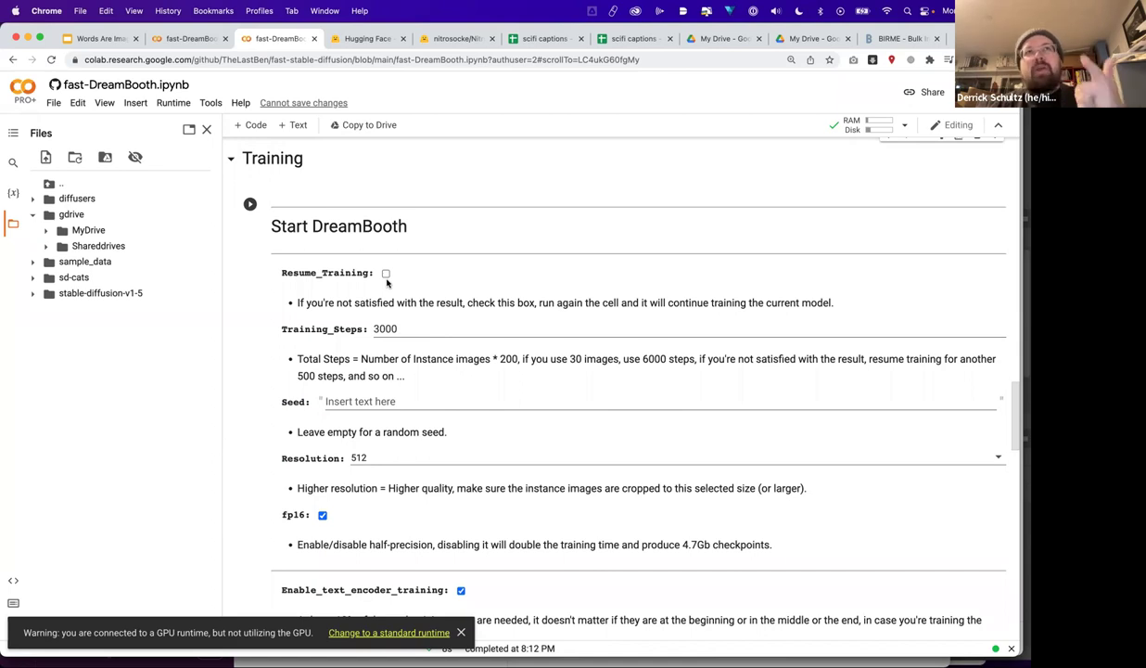
scroll(388, 283, "down", 1)
left_click(386, 236)
left_click(386, 237)
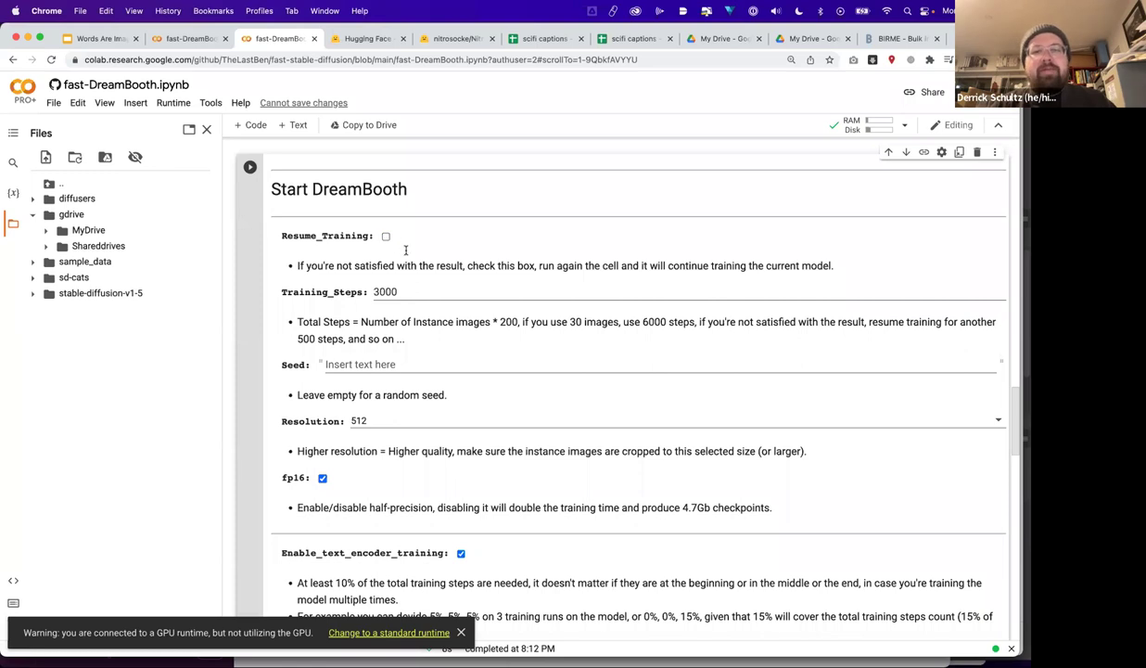
left_click(396, 293)
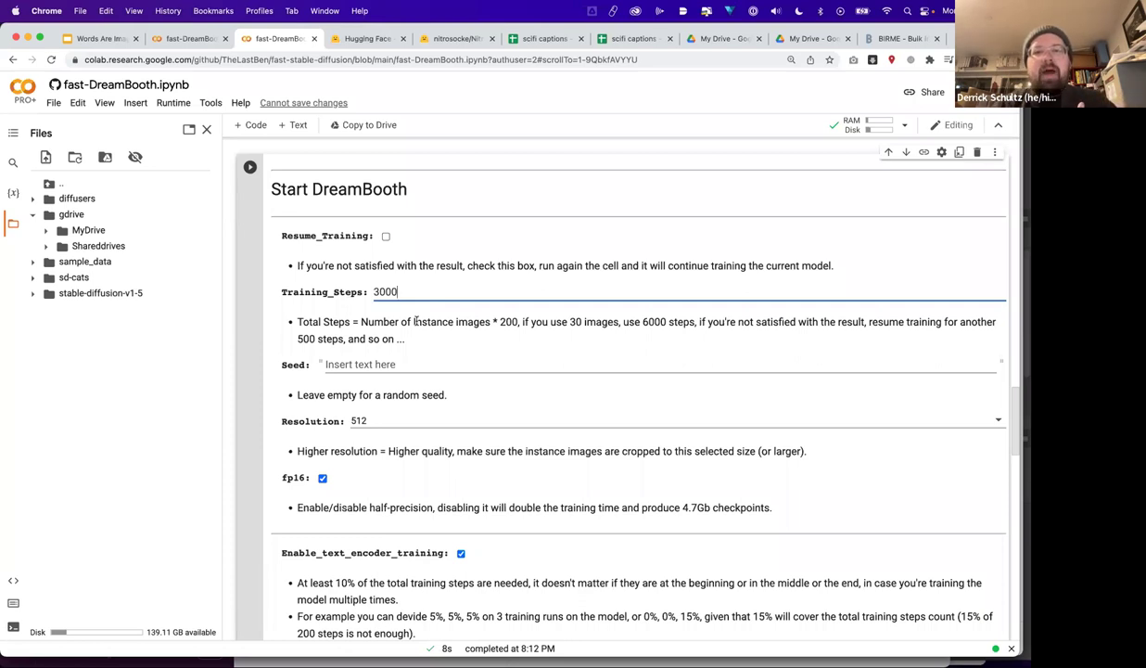
left_click(643, 322)
left_click(377, 291)
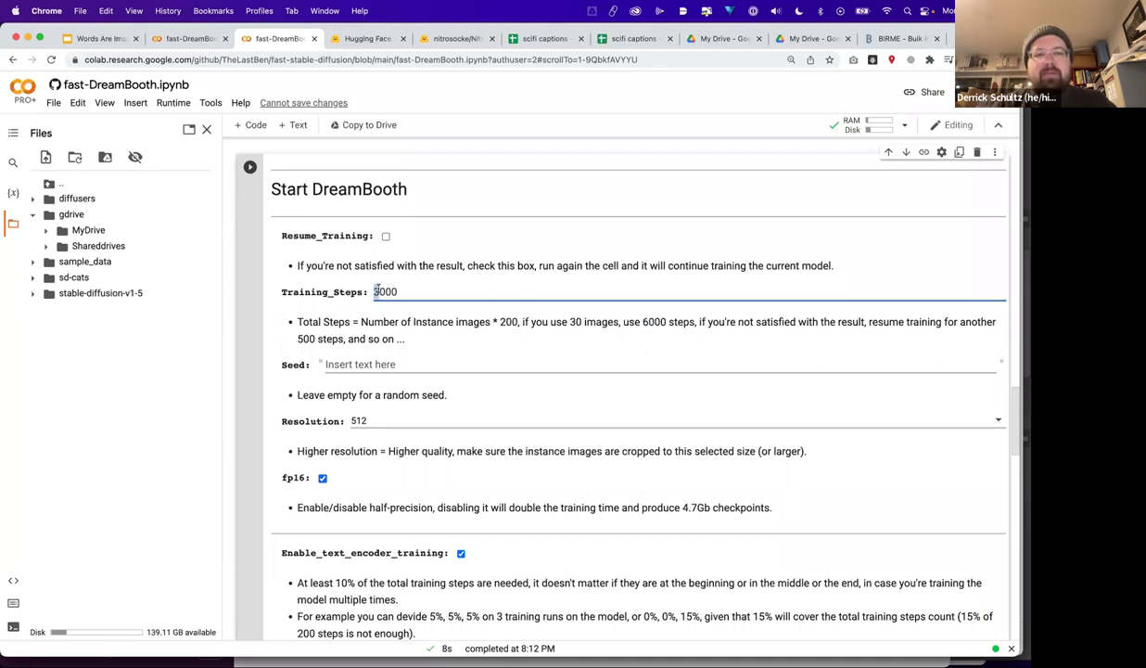
key("Delete")
type("6")
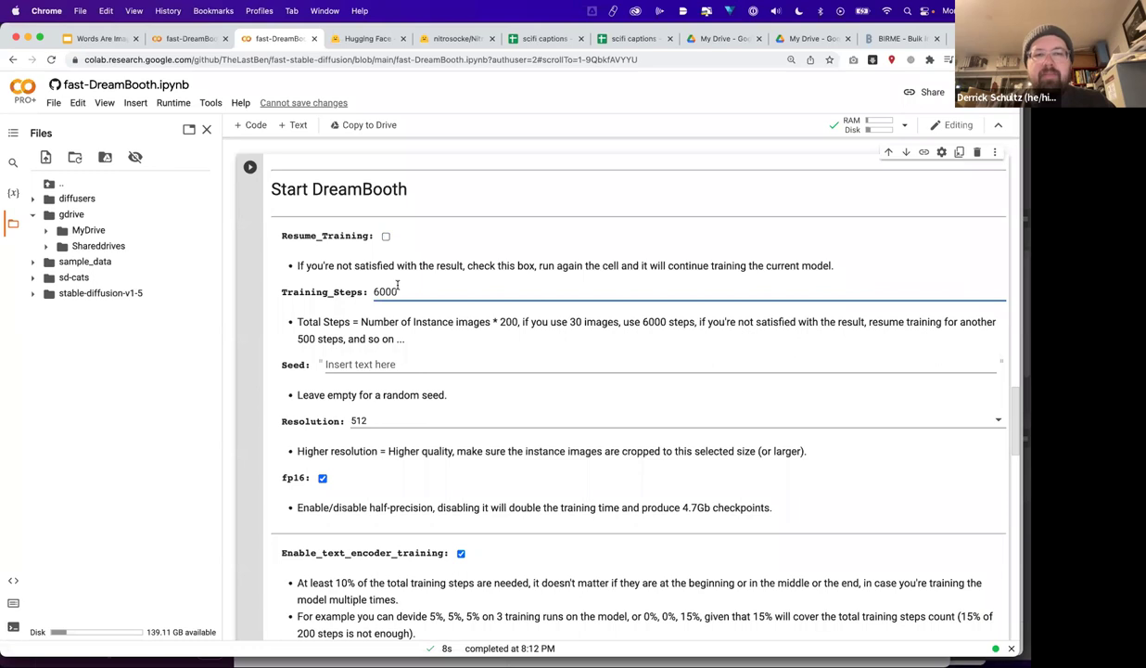
Step: Review the seed, resolution and fp16 options and the recommended text encoder percentages for training a style or a person
left_click(388, 364)
scroll(382, 390, "down", 2)
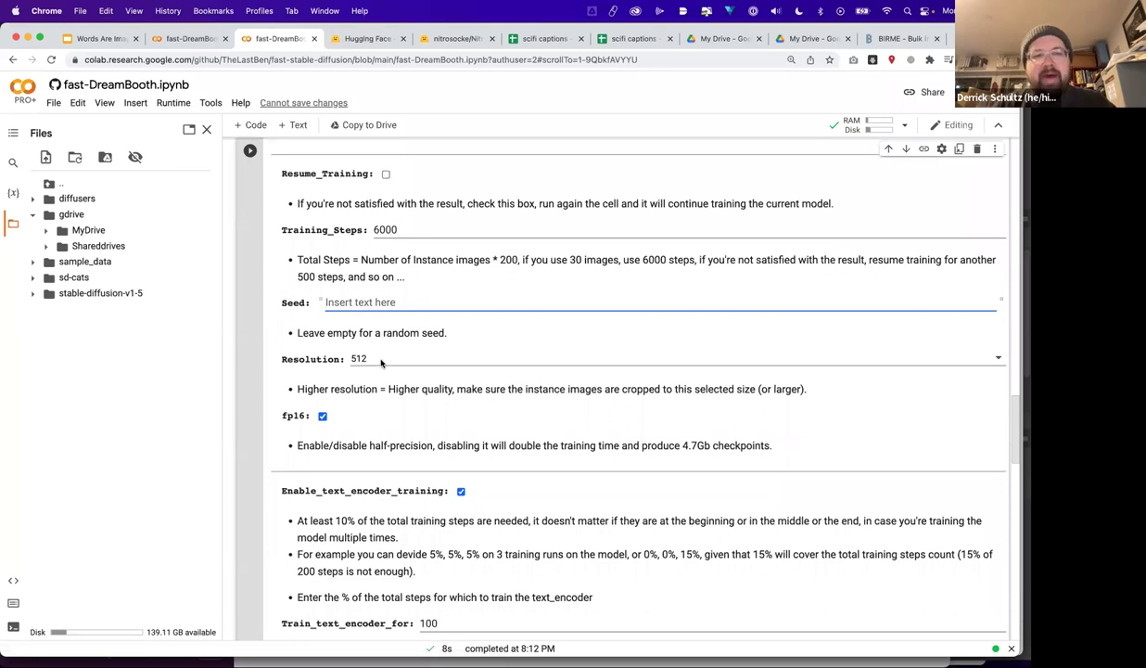
scroll(381, 362, "down", 3)
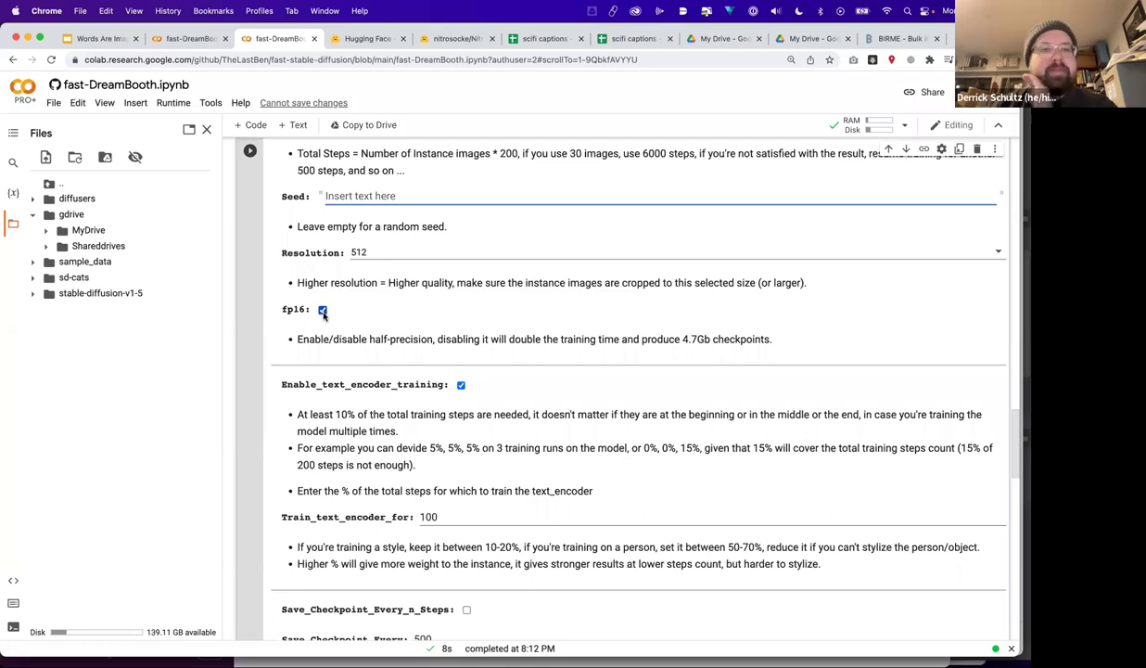
scroll(361, 339, "down", 3)
scroll(366, 342, "down", 1)
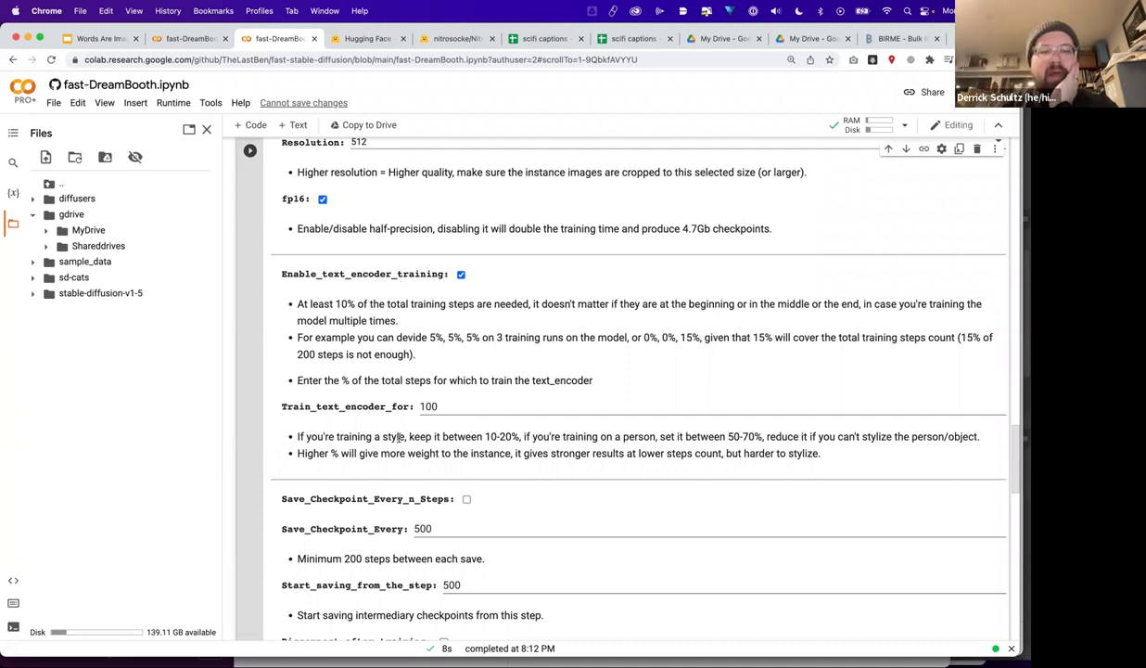
left_click_drag(395, 437, 437, 436)
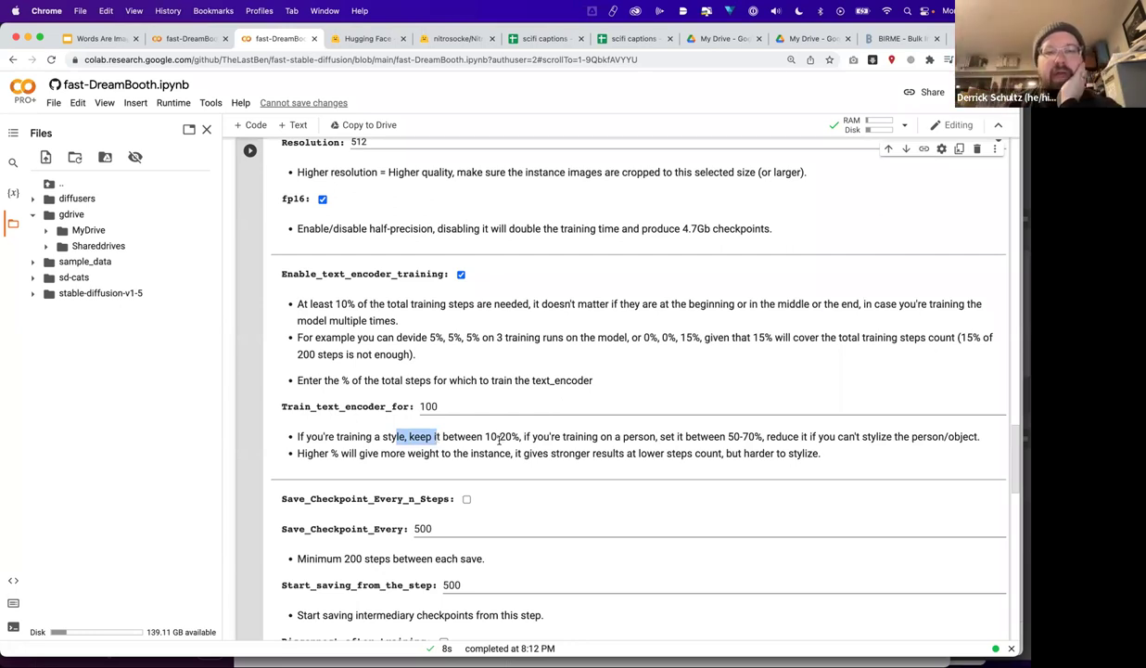
left_click(482, 434)
left_click_drag(485, 437, 513, 437)
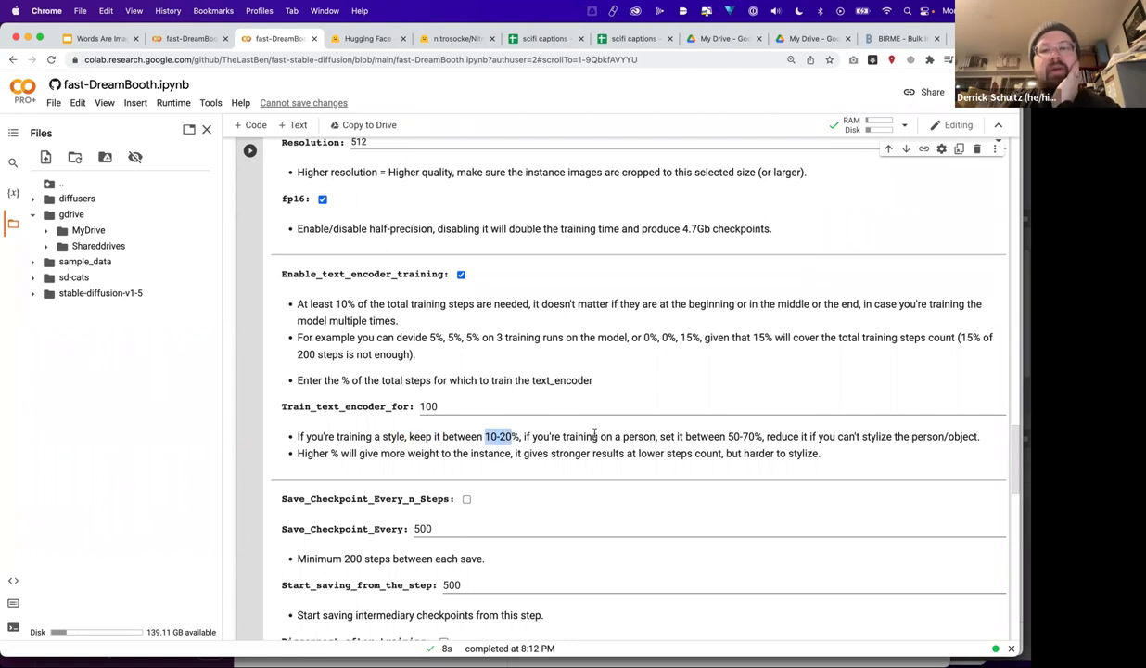
double_click(632, 436)
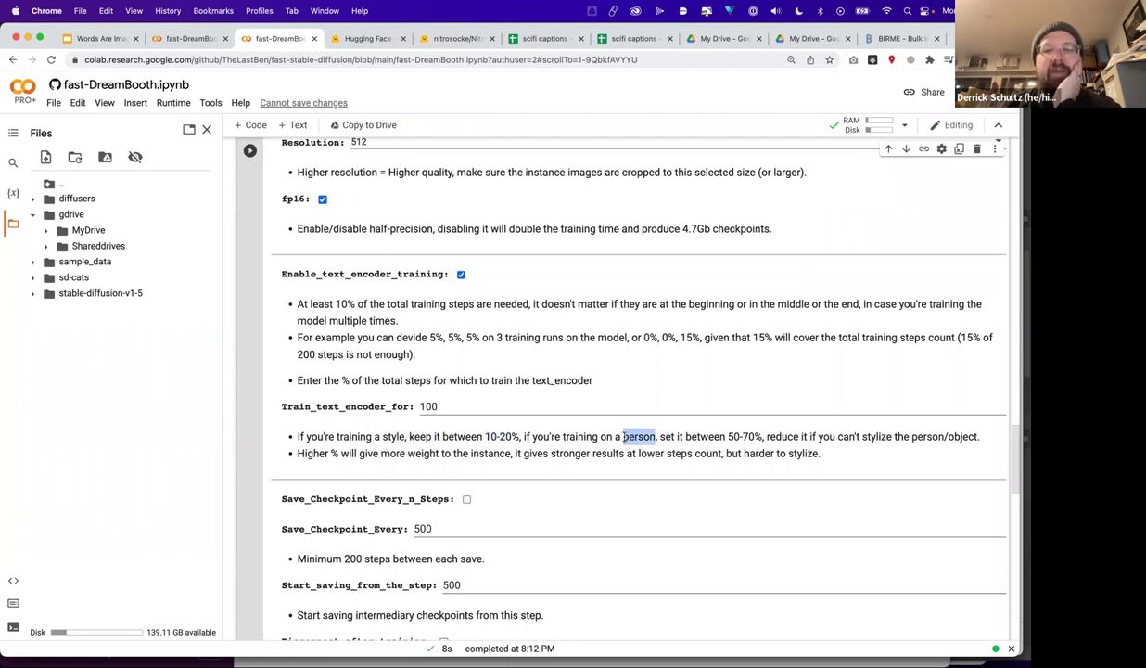
left_click_drag(727, 436, 758, 436)
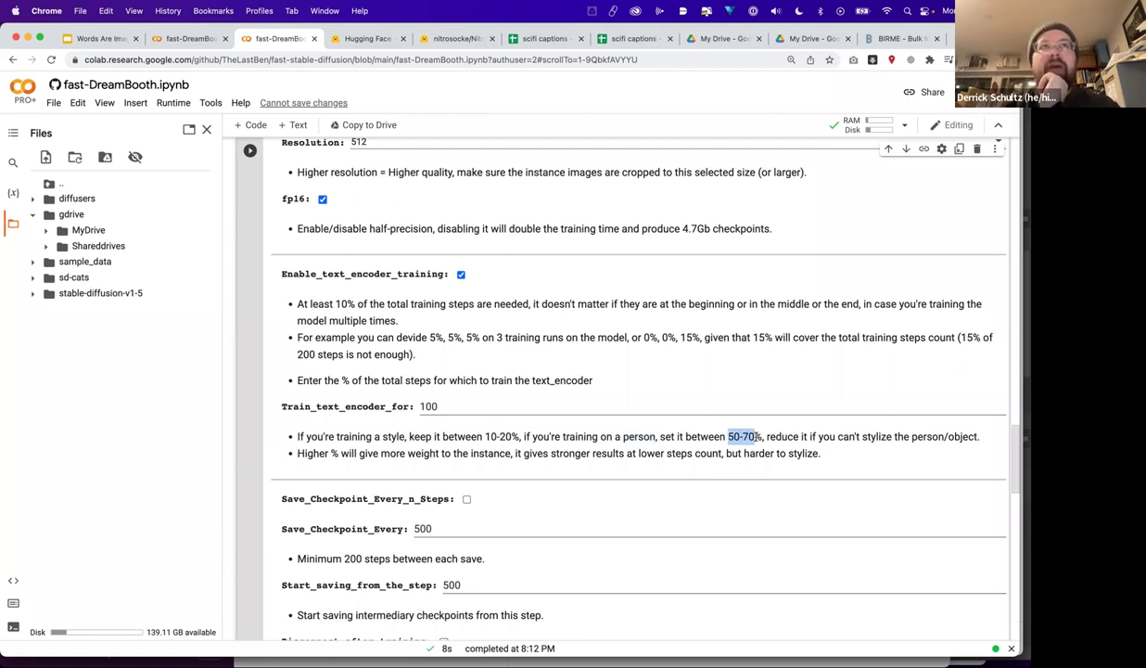
Step: Set Train_text_encoder_for to 50 in the Start DreamBooth cell
left_click(417, 407)
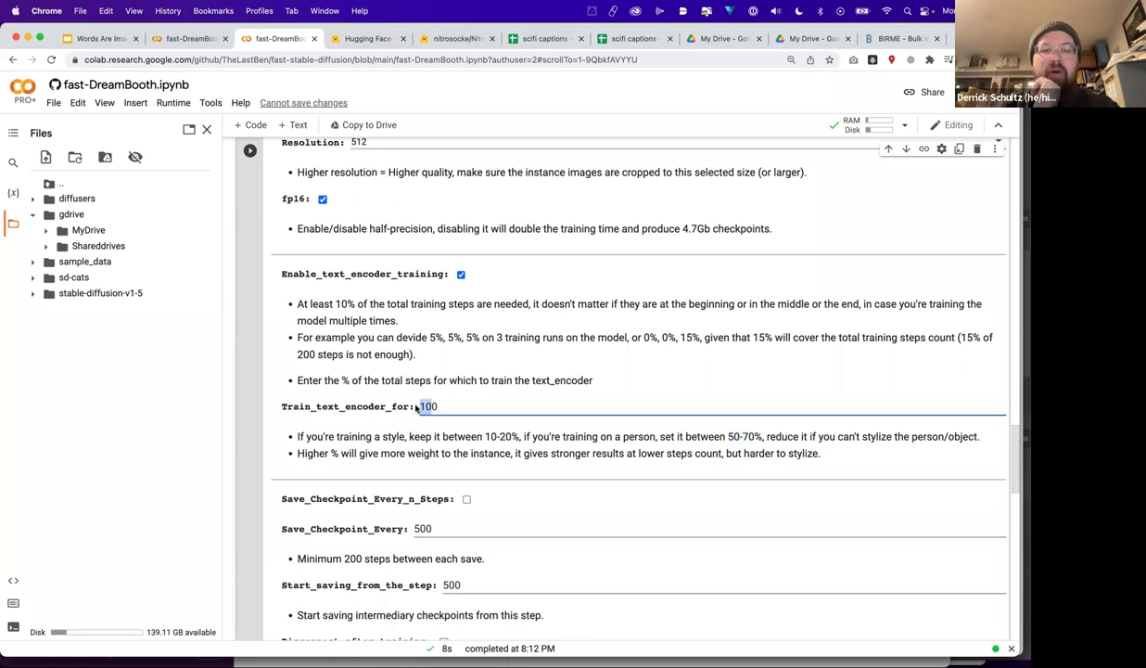
type("50")
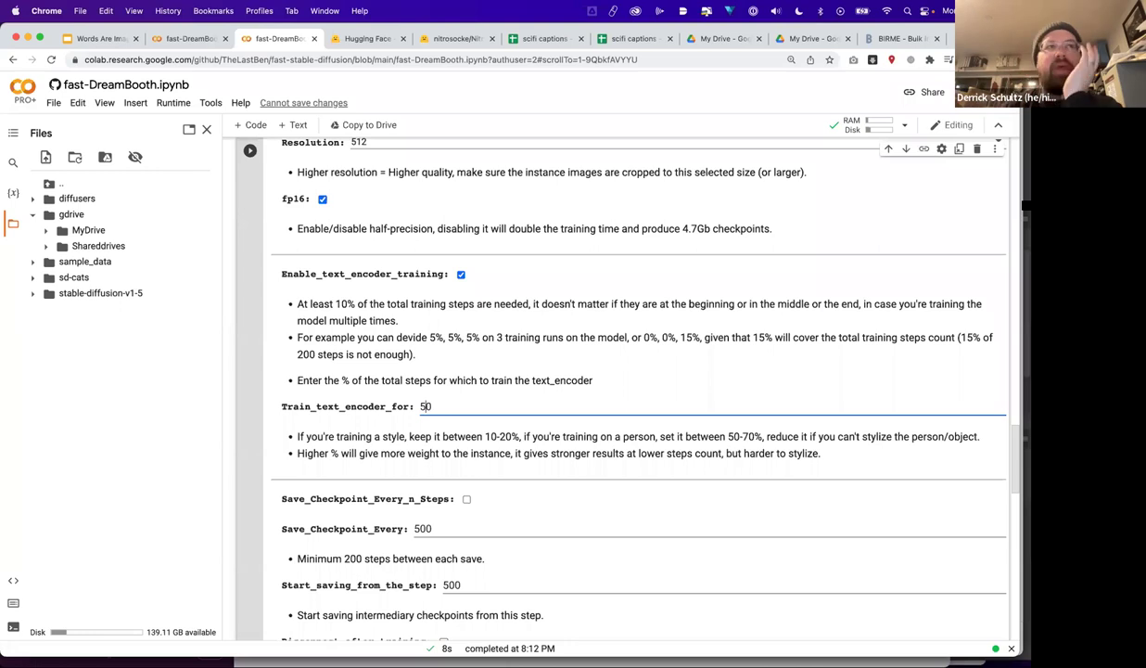
double_click(426, 406)
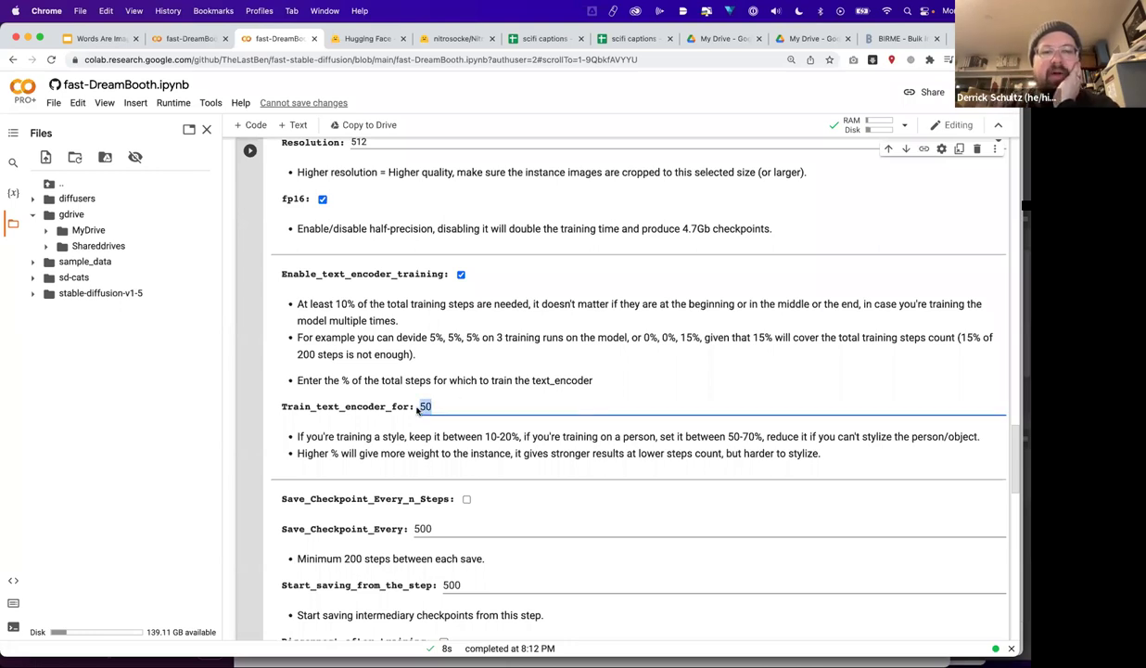
scroll(416, 410, "up", 2)
scroll(416, 410, "down", 3)
scroll(417, 410, "up", 4)
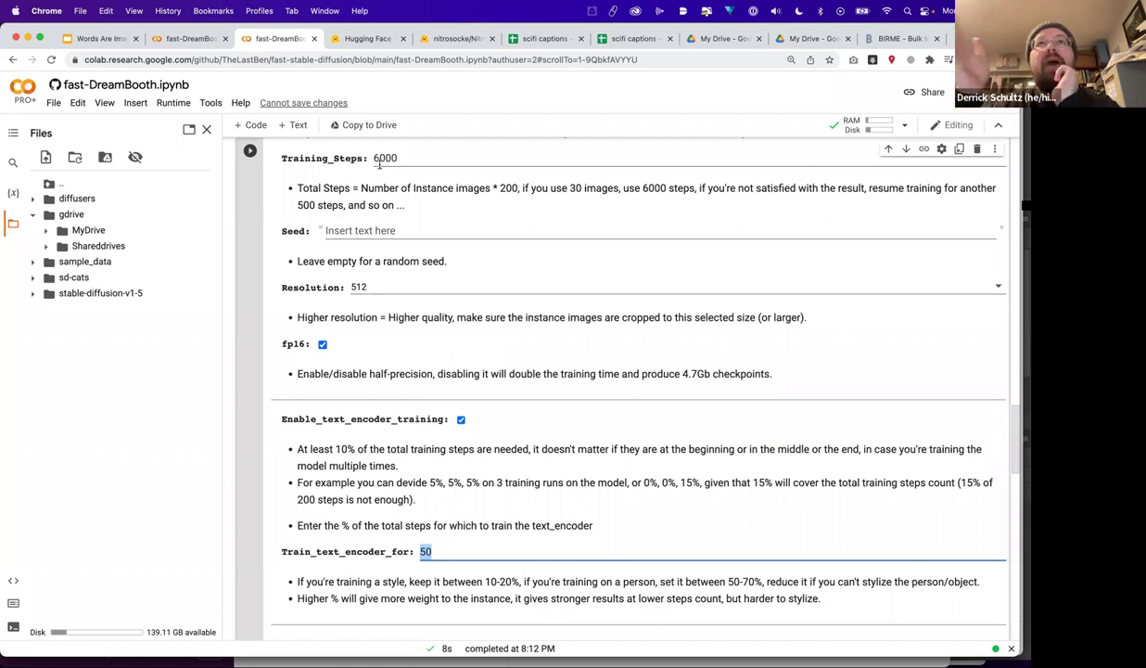
Step: Enable Save_Checkpoint_Every_n_Steps, with checkpoints saved every 2000 steps starting from step 2000
scroll(452, 265, "down", 5)
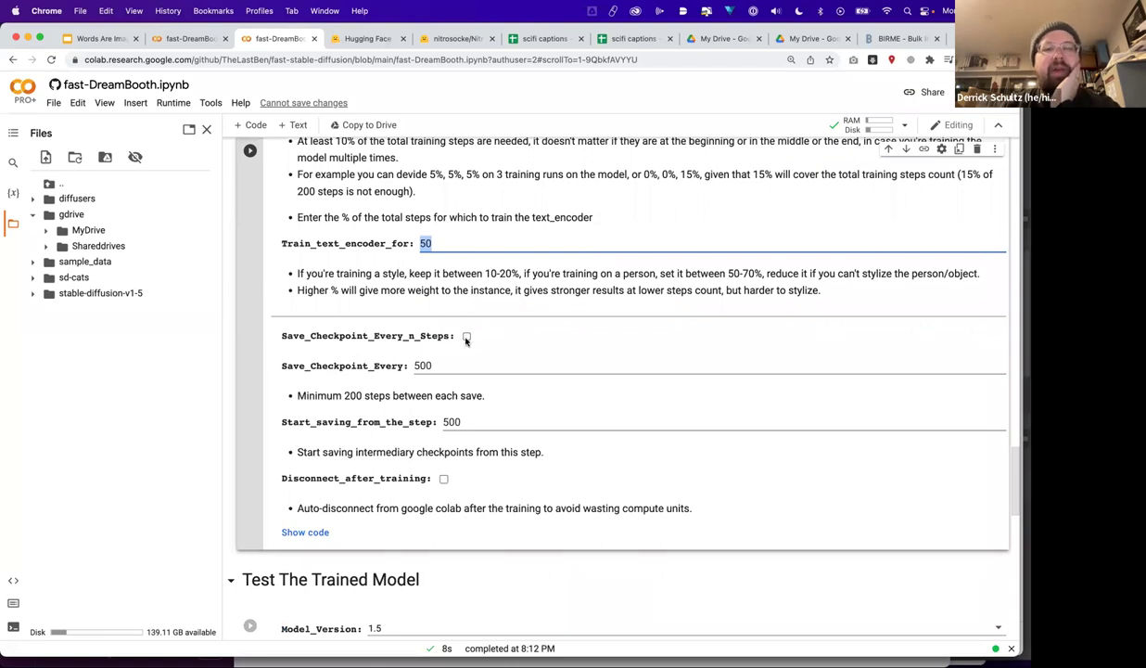
left_click(467, 338)
left_click(431, 366)
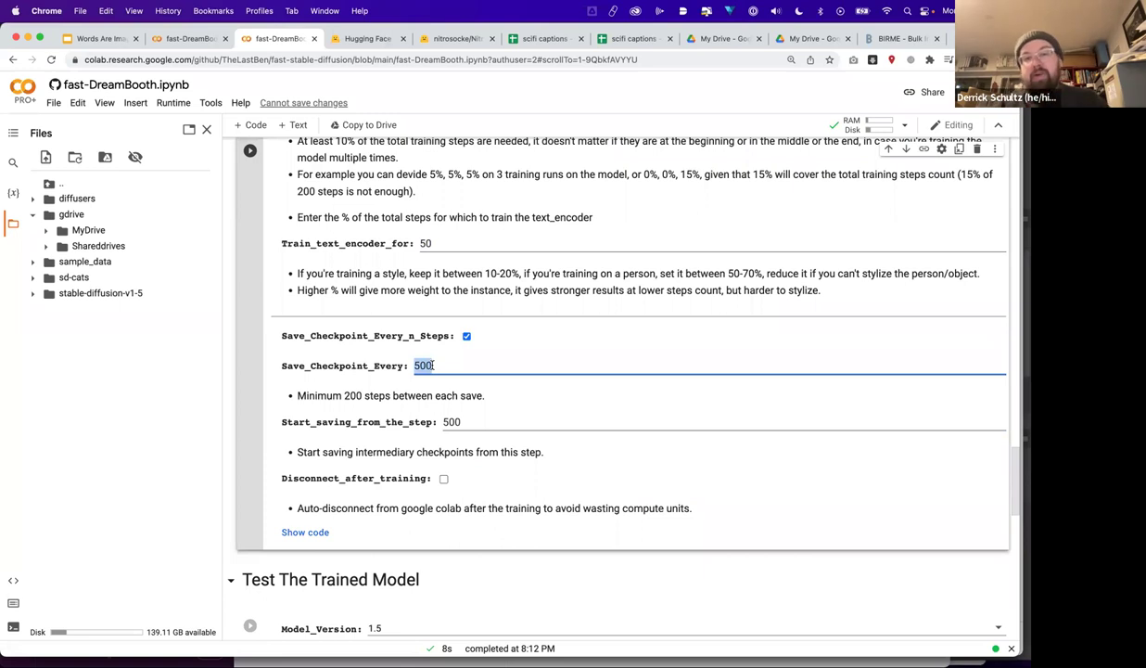
type("2000")
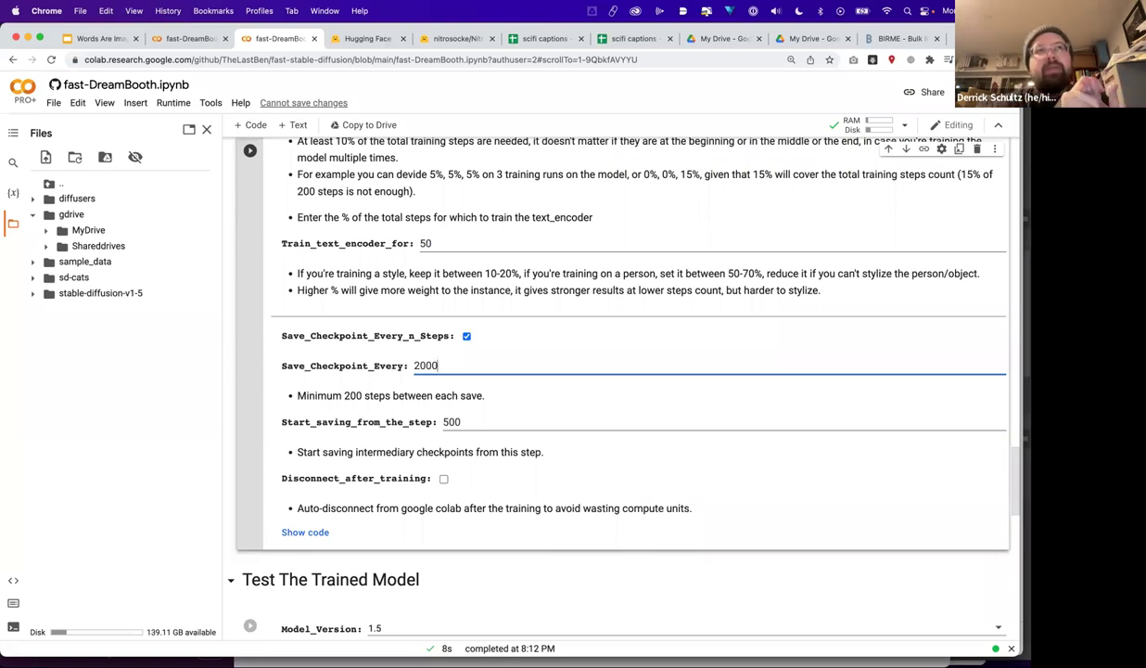
double_click(444, 422)
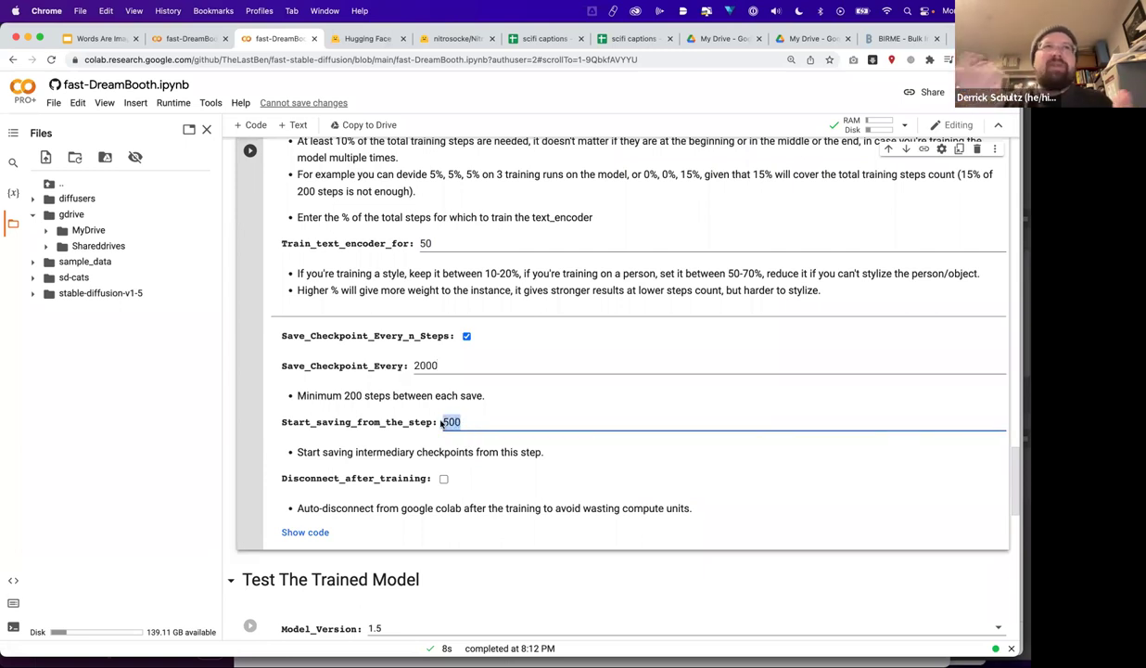
type("2000")
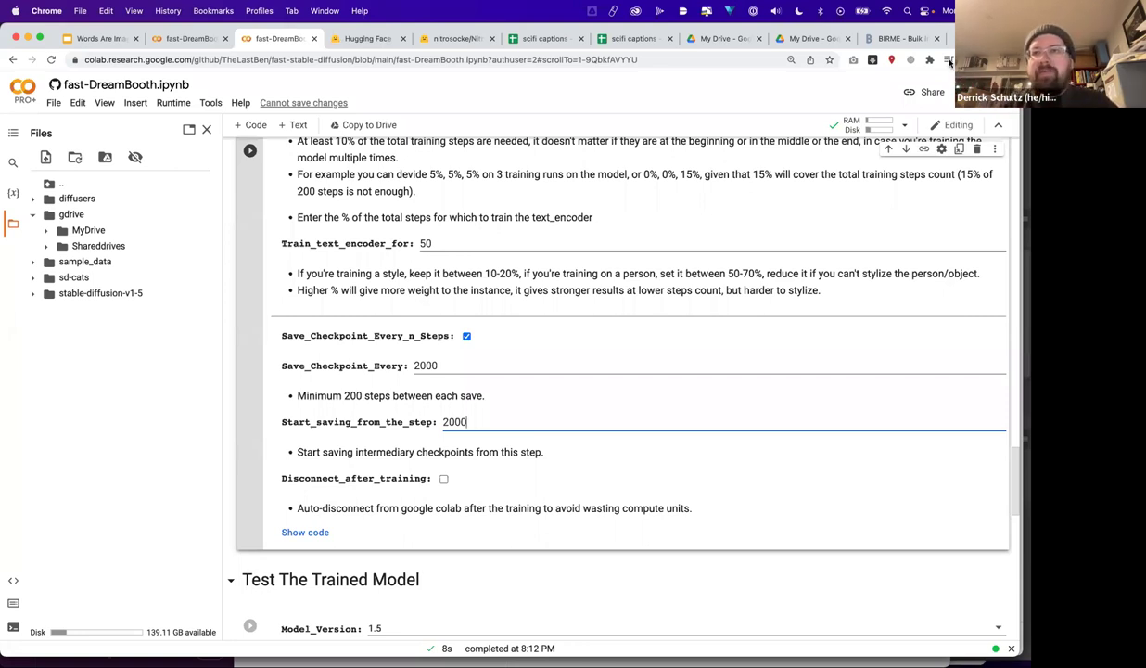
Step: Calculate 15*200 and 15*15*200 in a new browser tab, closing that tab when done
key("super+t")
type("15*200")
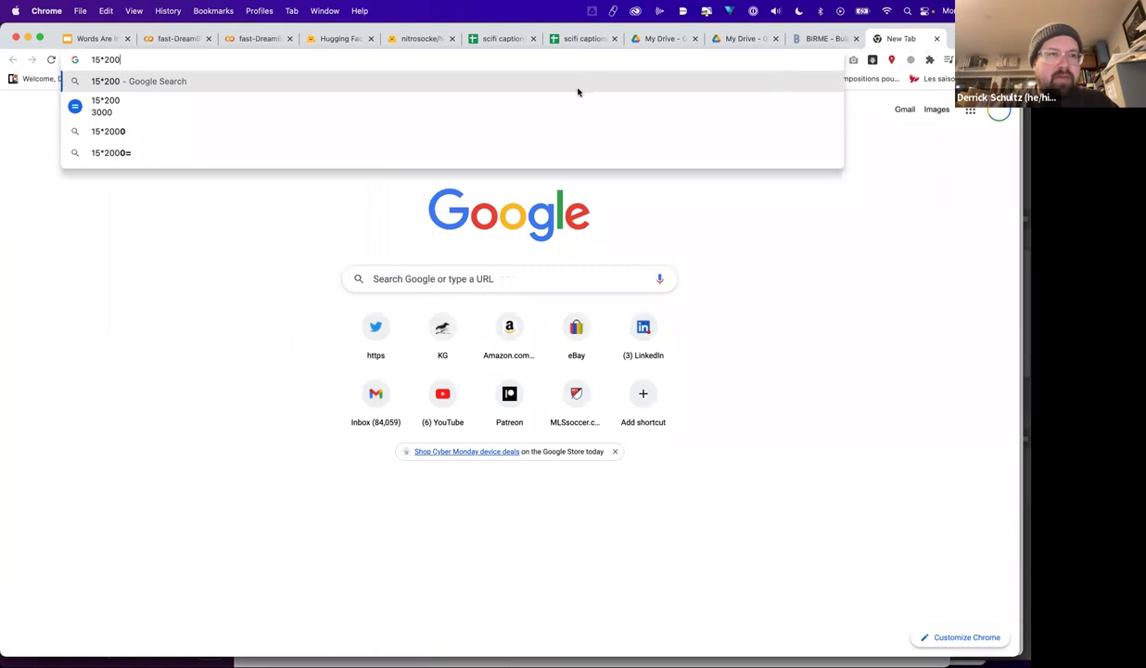
left_click(98, 60)
type("5*1")
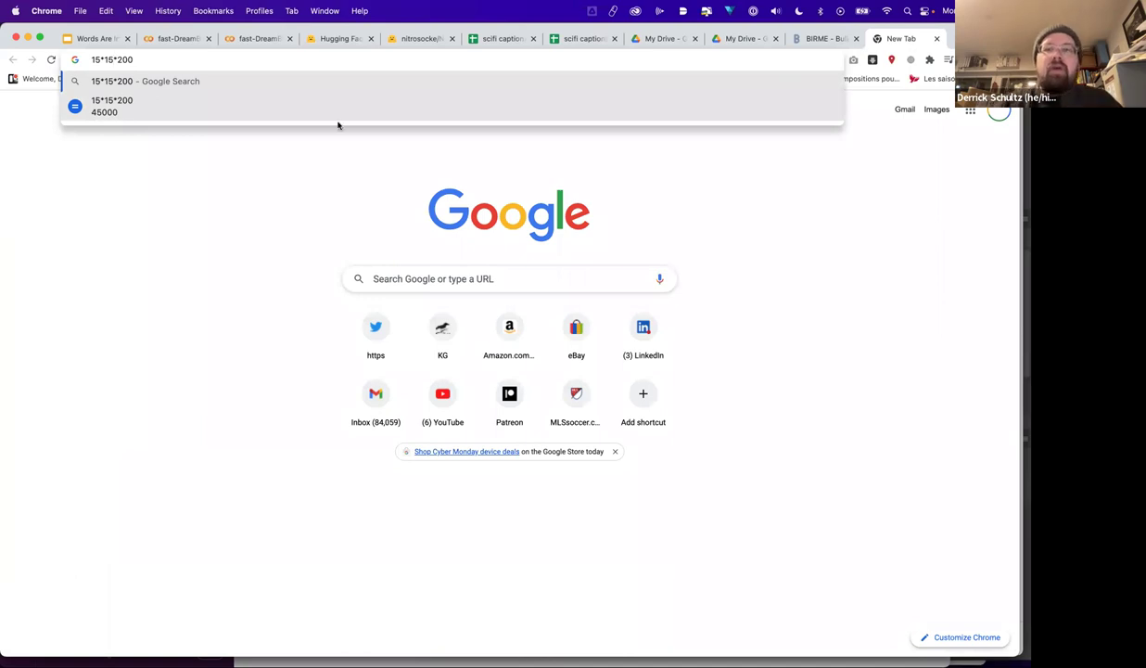
left_click(937, 38)
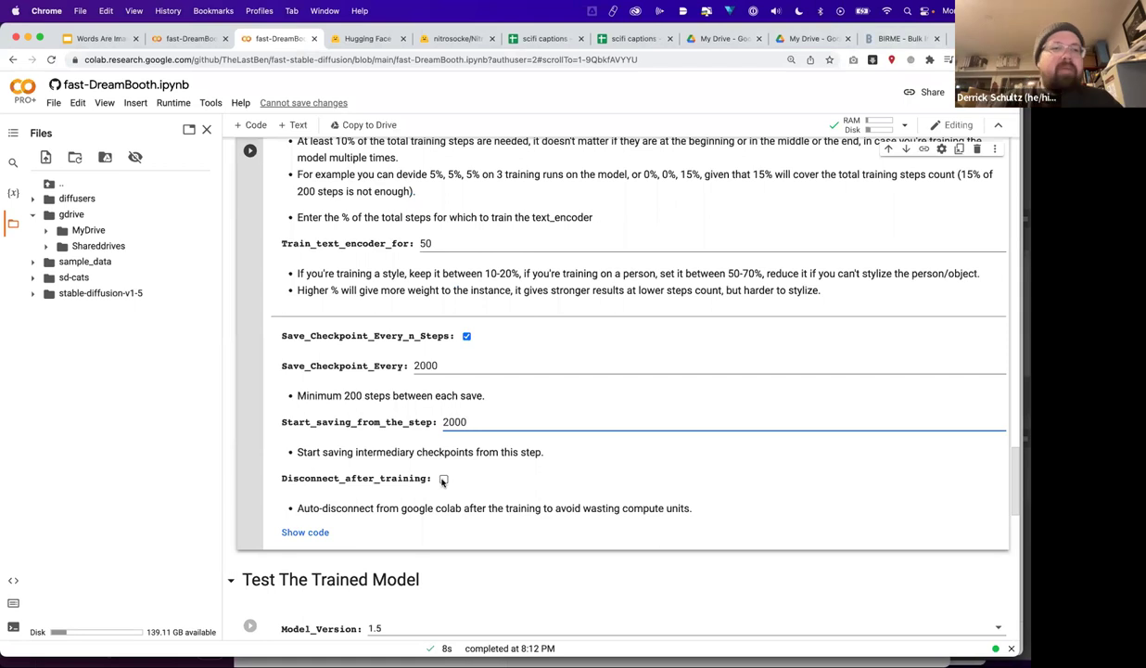
Step: Expand the MyDrive folder in the notebook's file tree and run the Start DreamBooth training cell
left_click(47, 230)
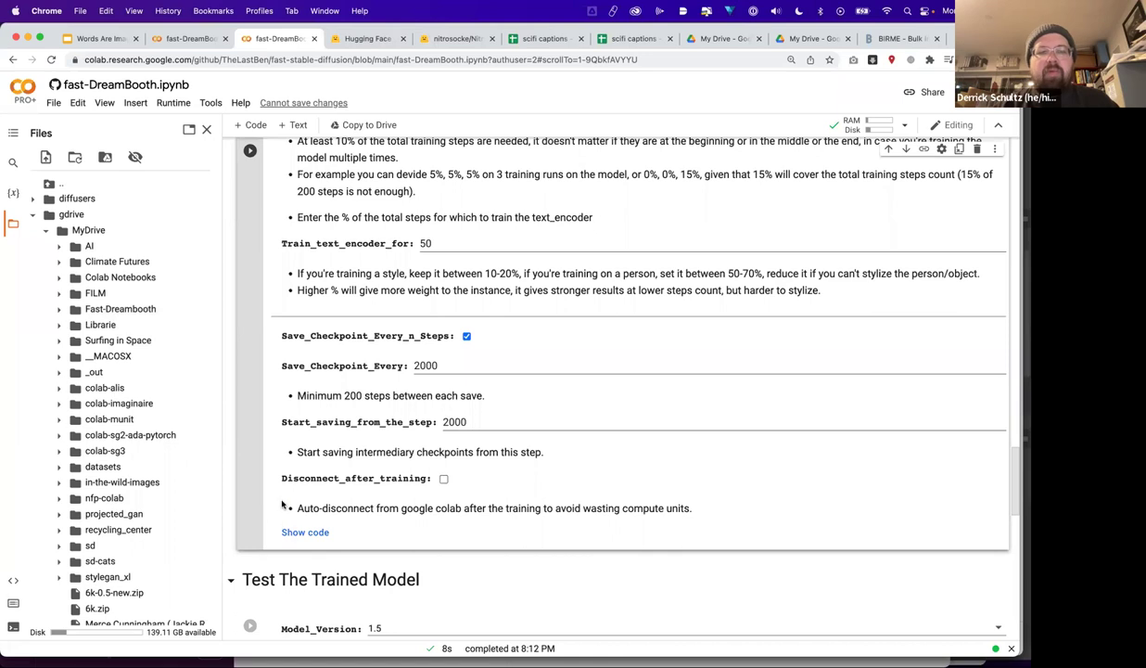
scroll(278, 487, "up", 10)
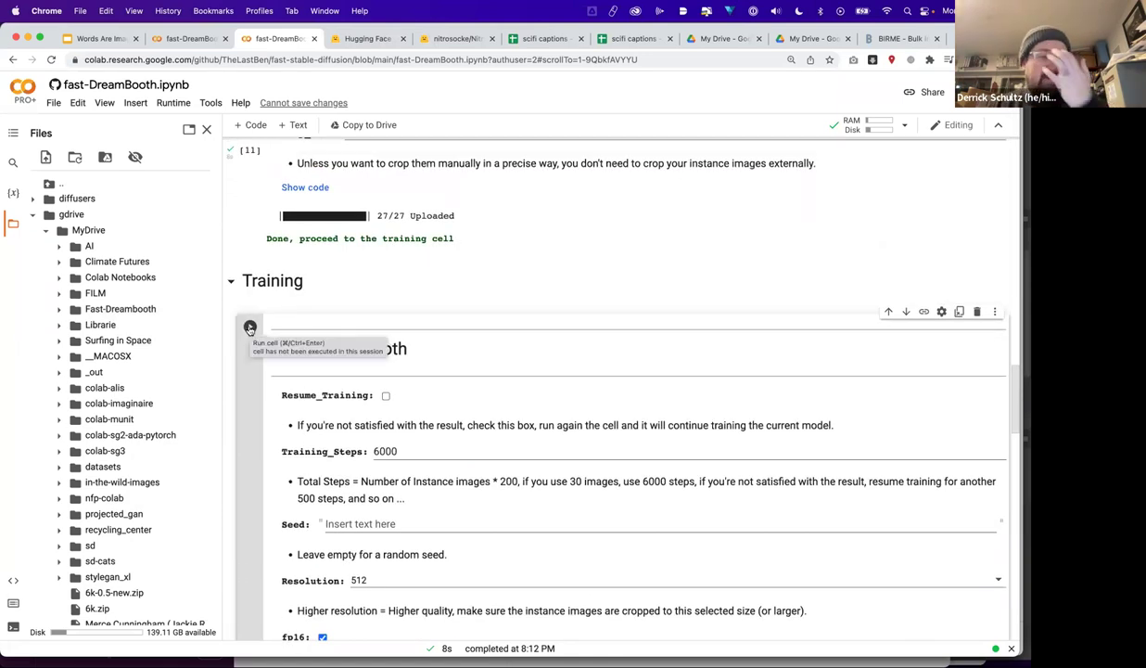
left_click(249, 329)
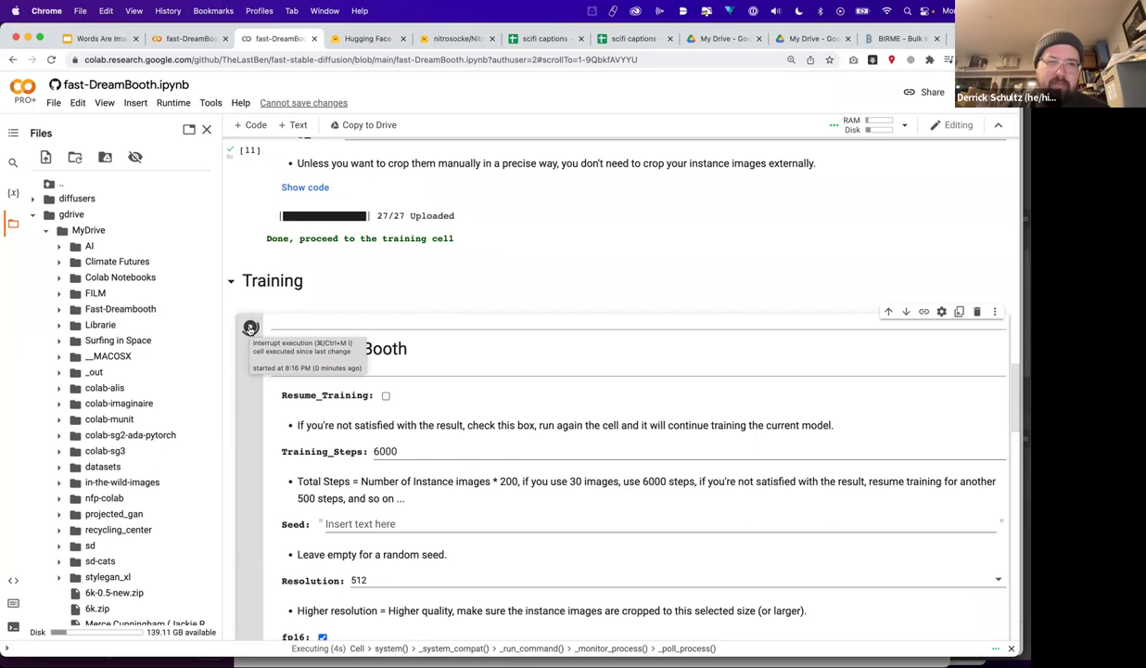
Step: Examine the training progress output below the running Start DreamBooth cell
scroll(249, 328, "down", 10)
scroll(250, 329, "down", 3)
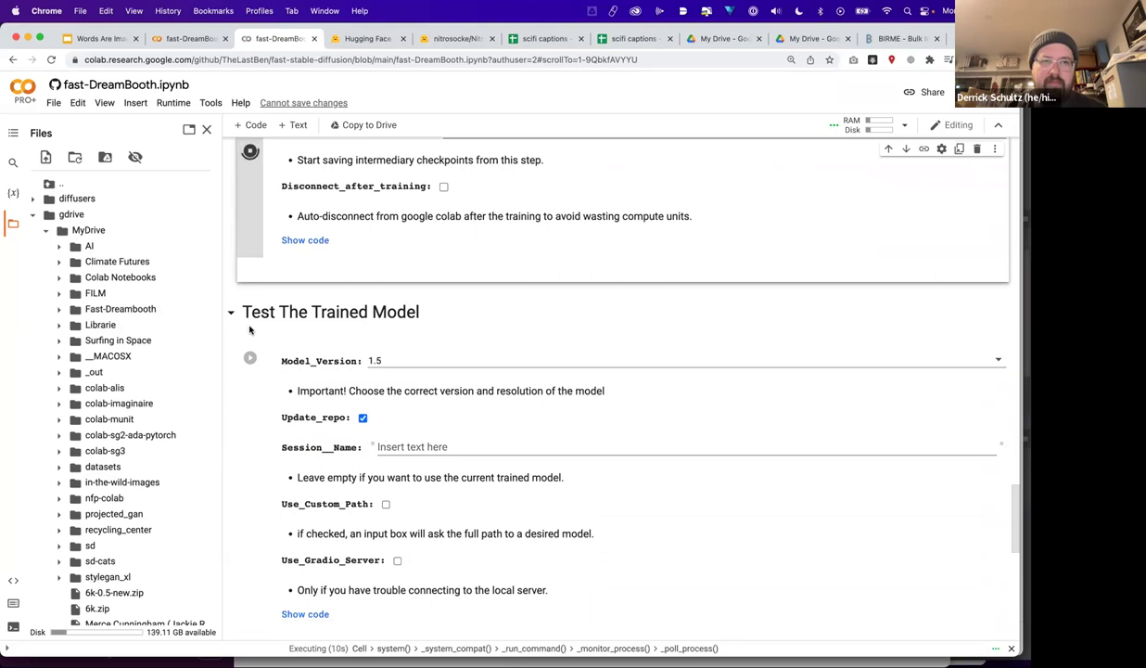
scroll(249, 329, "up", 1)
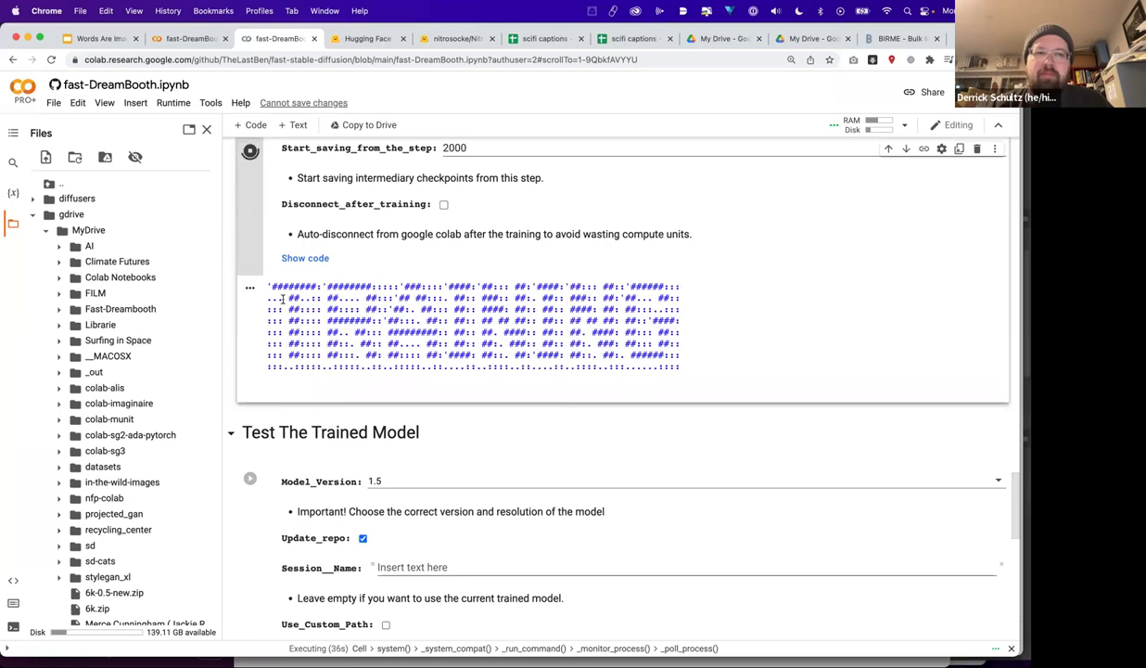
type("pumpct")
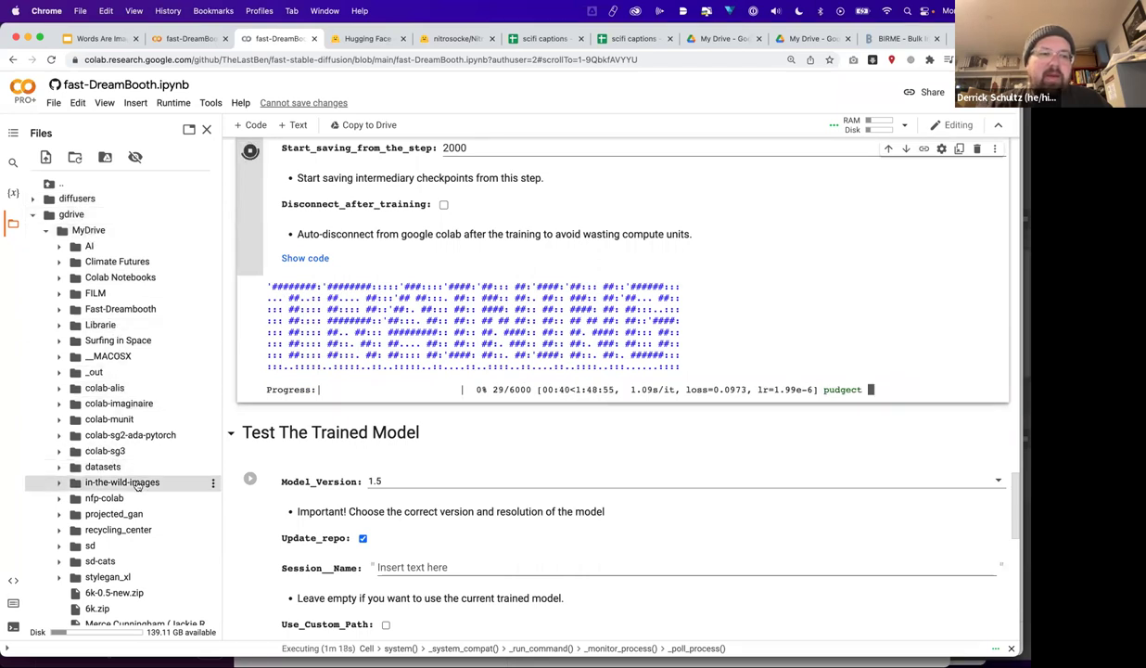
Step: Expand Fast-Dreambooth and its Sessions folder, widen the file browser, and expand the multicattest and dreambooth-cats-test session folders
left_click(122, 310)
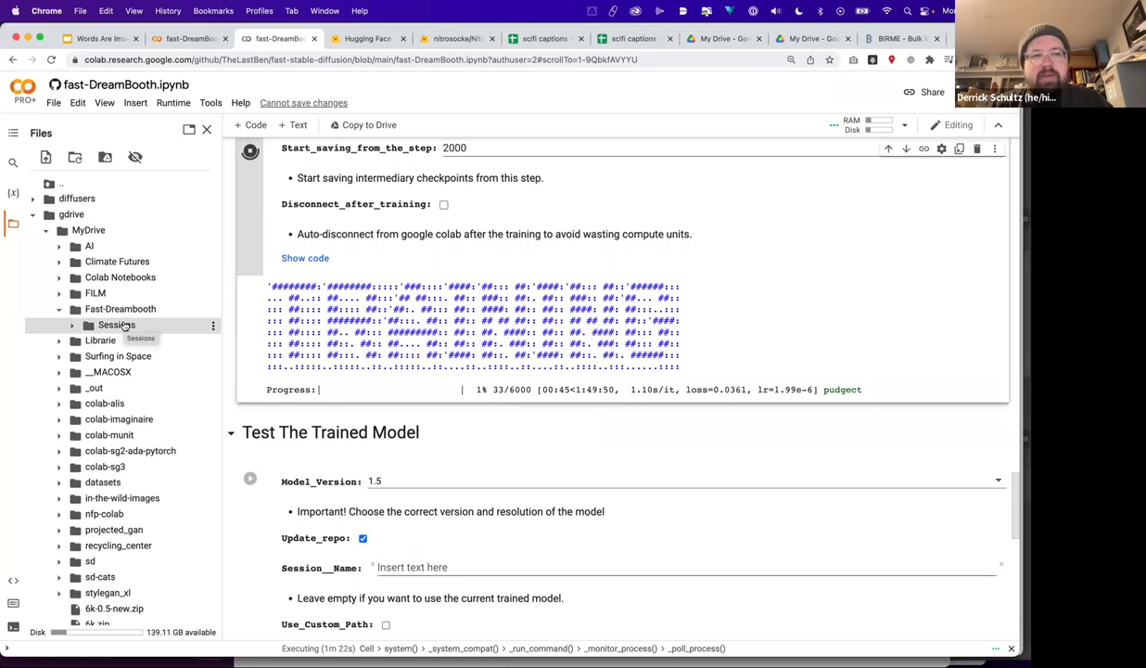
left_click(124, 325)
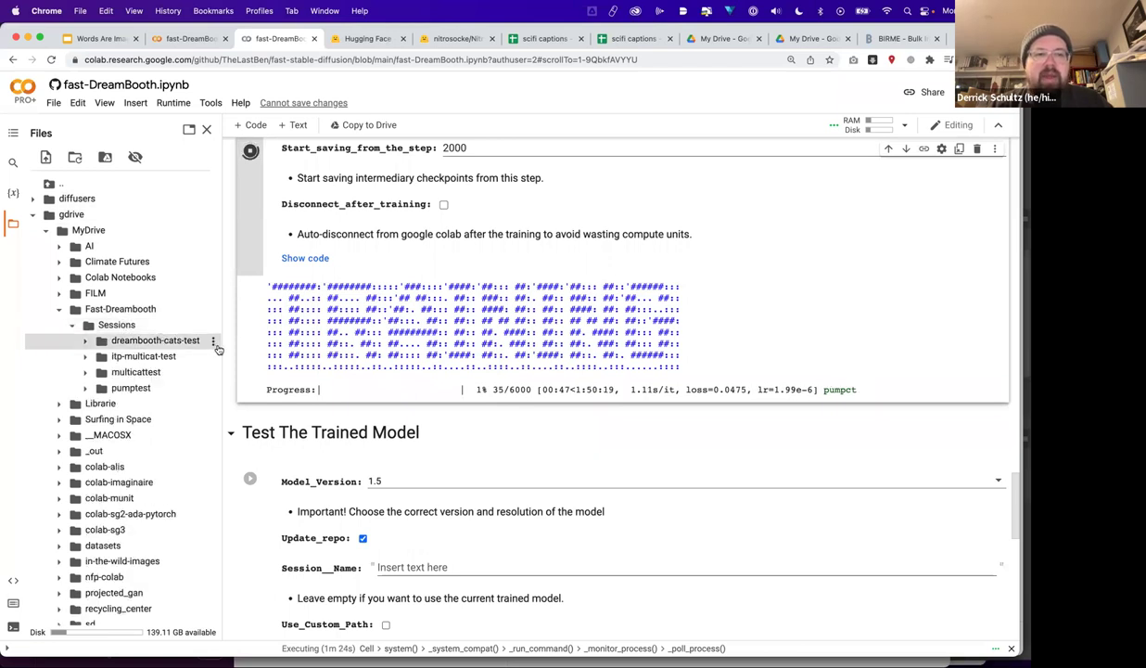
left_click_drag(220, 347, 276, 351)
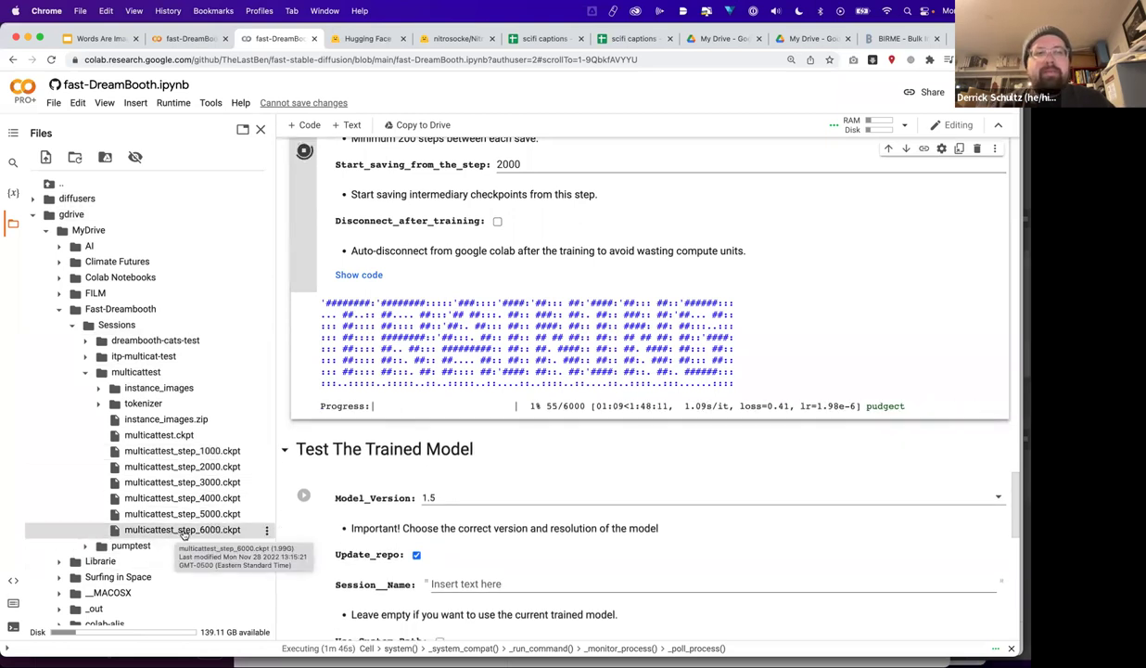
left_click(151, 343)
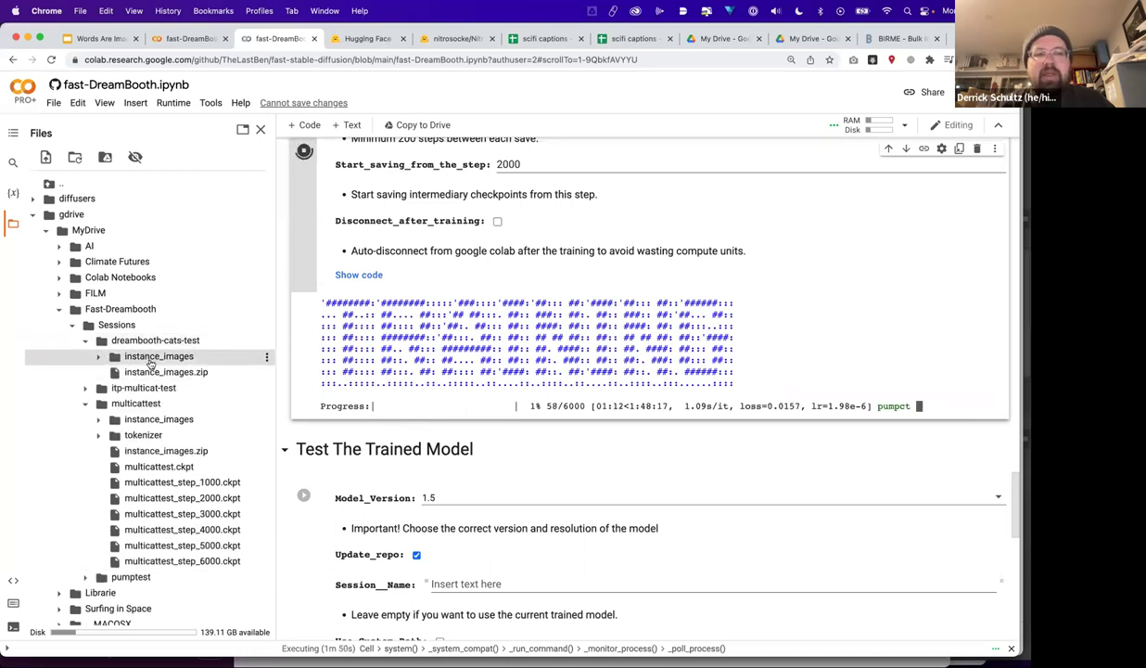
mouse_move(183, 377)
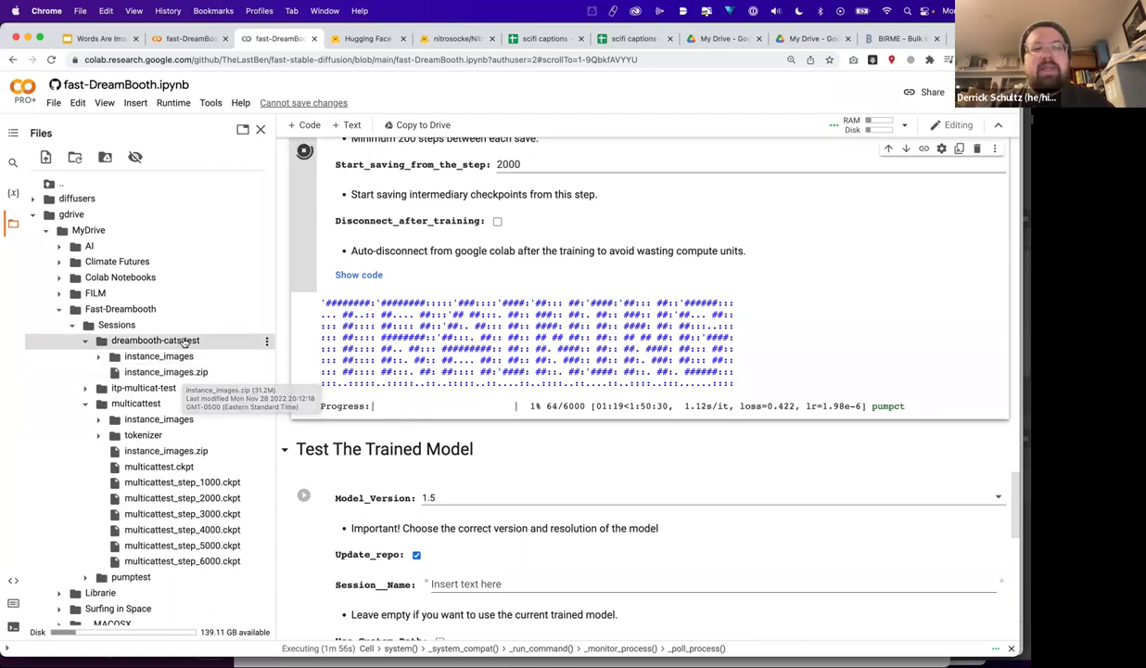
key("BackSpace")
key("BackSpace")
key("BackSpace")
key("BackSpace")
type("dgect")
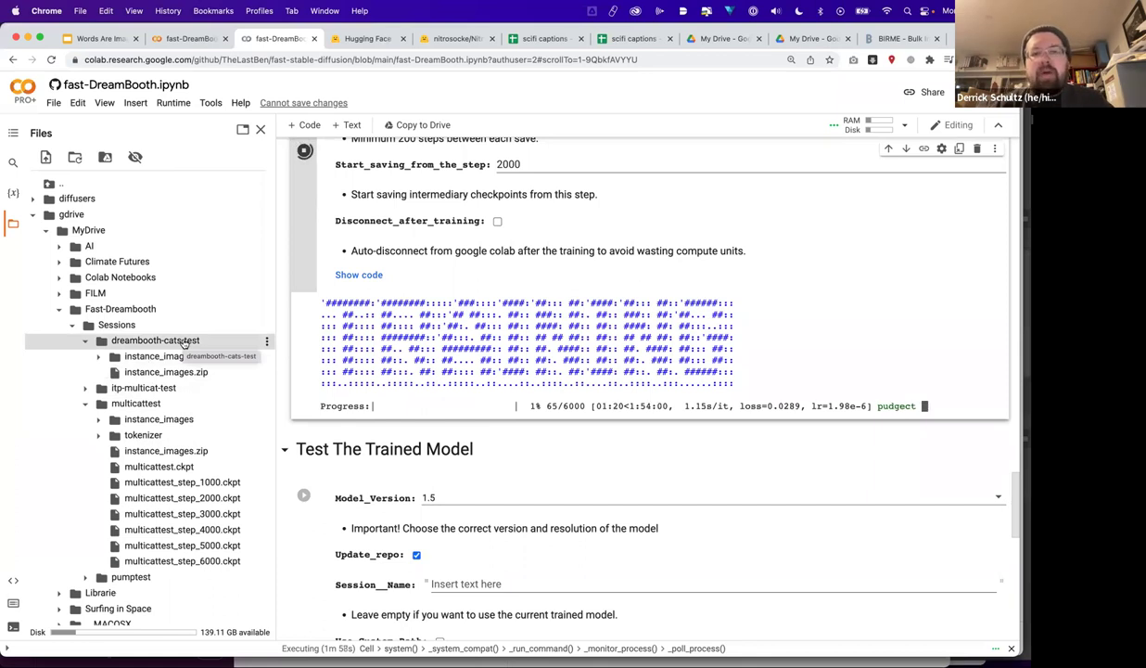
key("BackSpace")
key("BackSpace")
key("BackSpace")
key("BackSpace")
key("BackSpace")
type("mpct")
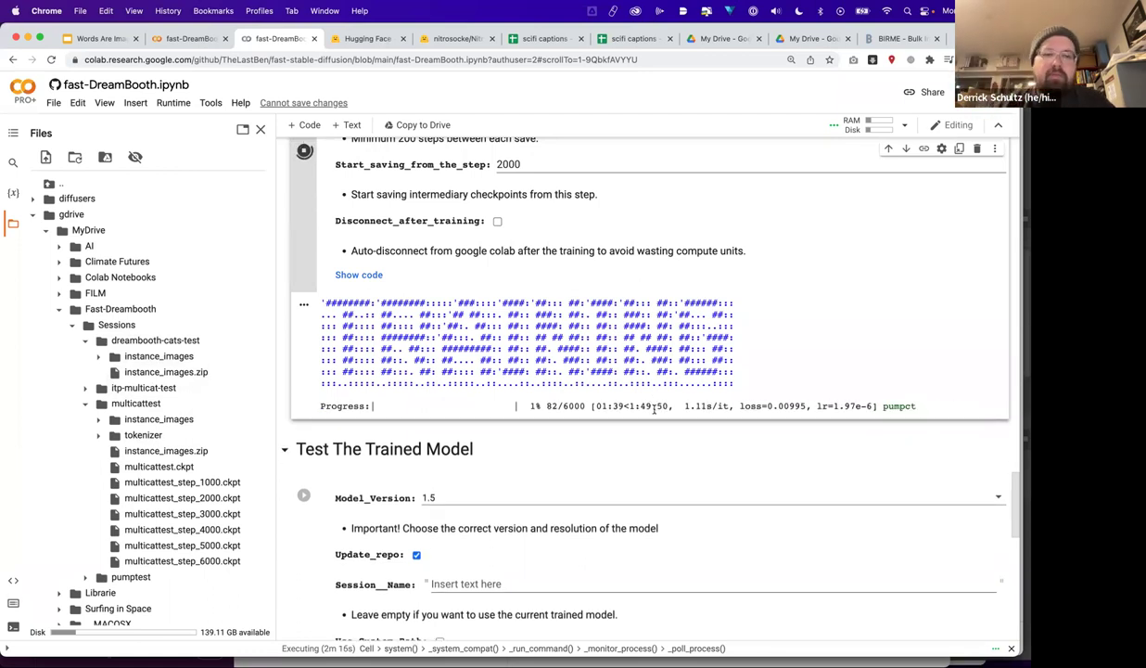
Step: Interrupt the running Start DreamBooth training cell
scroll(287, 210, "up", 3)
scroll(288, 210, "up", 15)
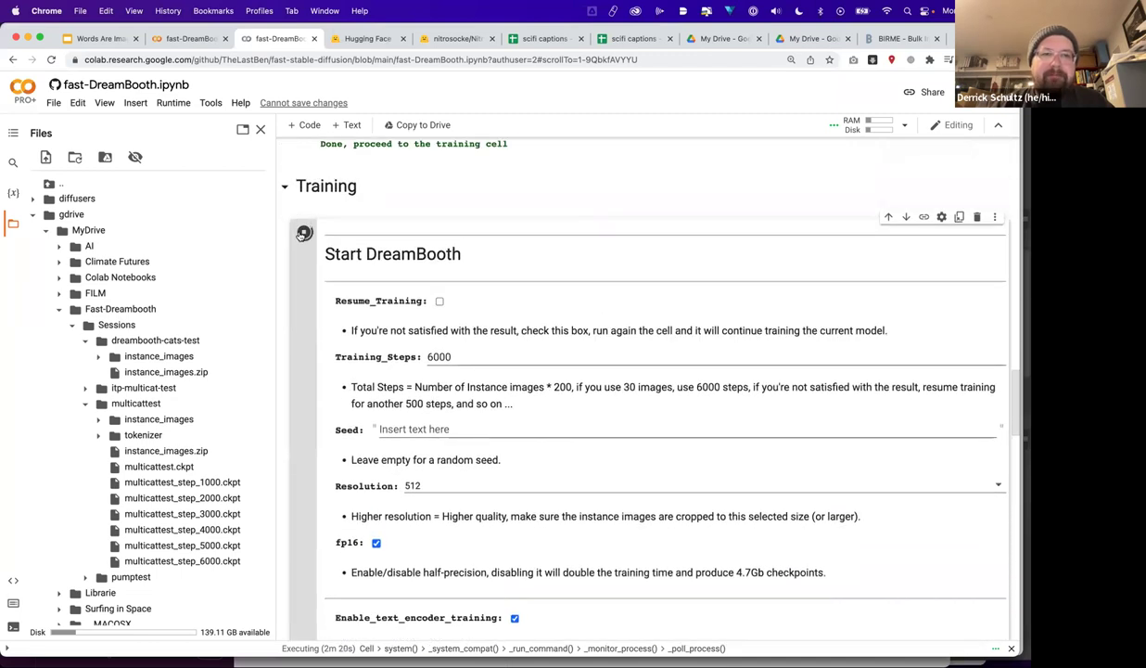
Step: Switch to the Google Drive account holding the sessions and open Fast-Dreambooth/Sessions/multicattest
left_click(729, 39)
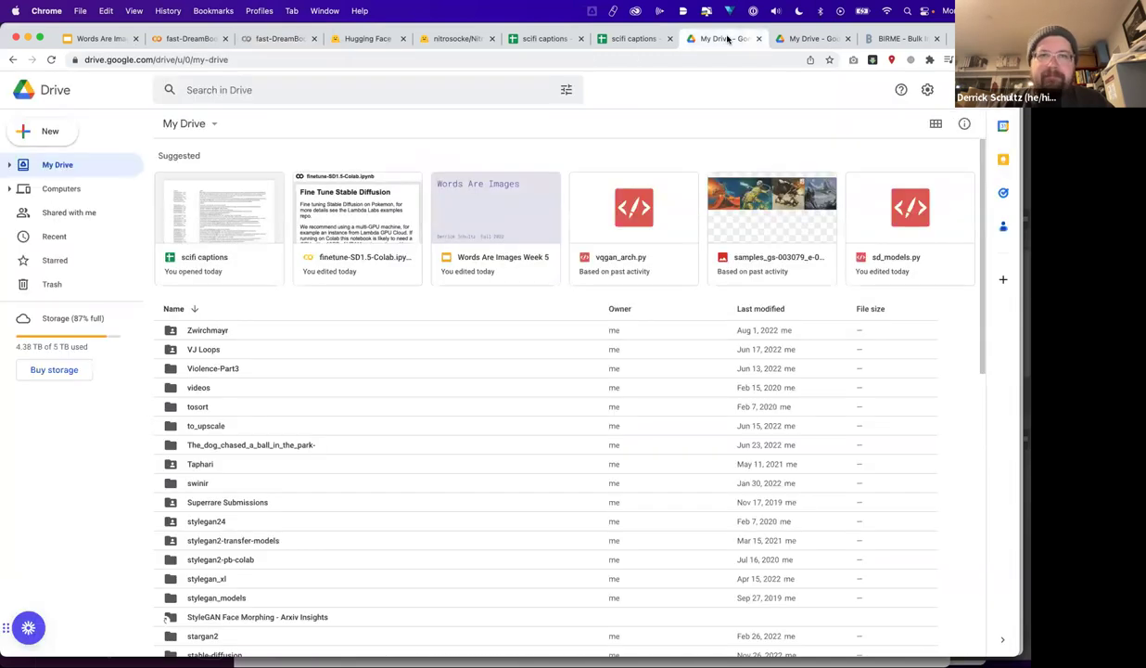
left_click(812, 39)
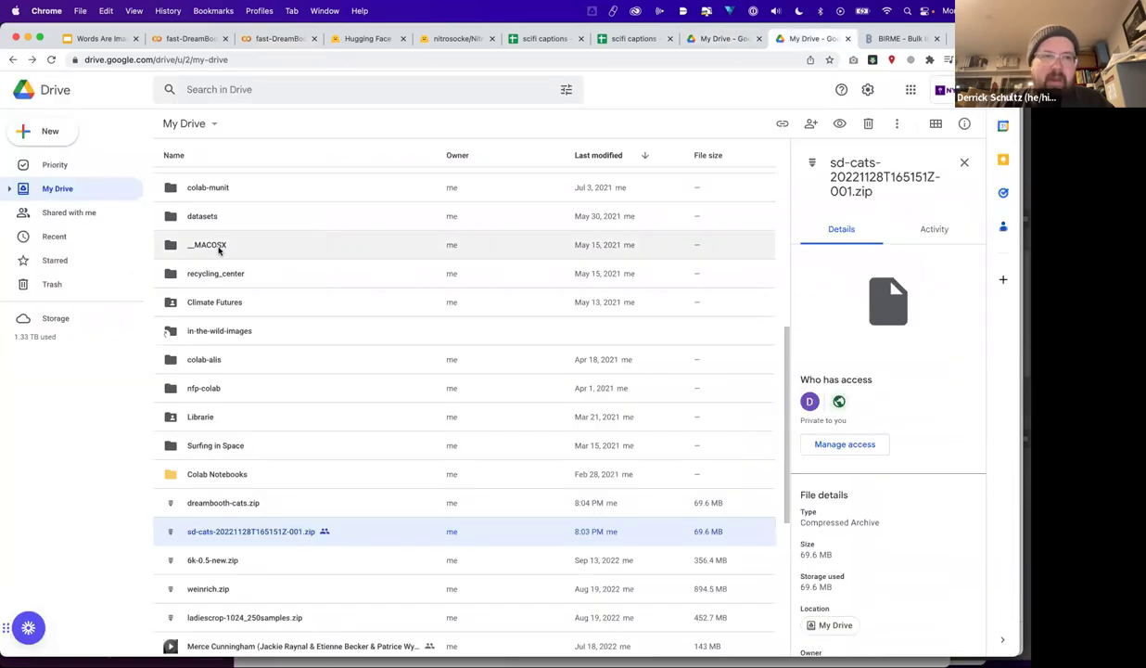
scroll(219, 251, "up", 10)
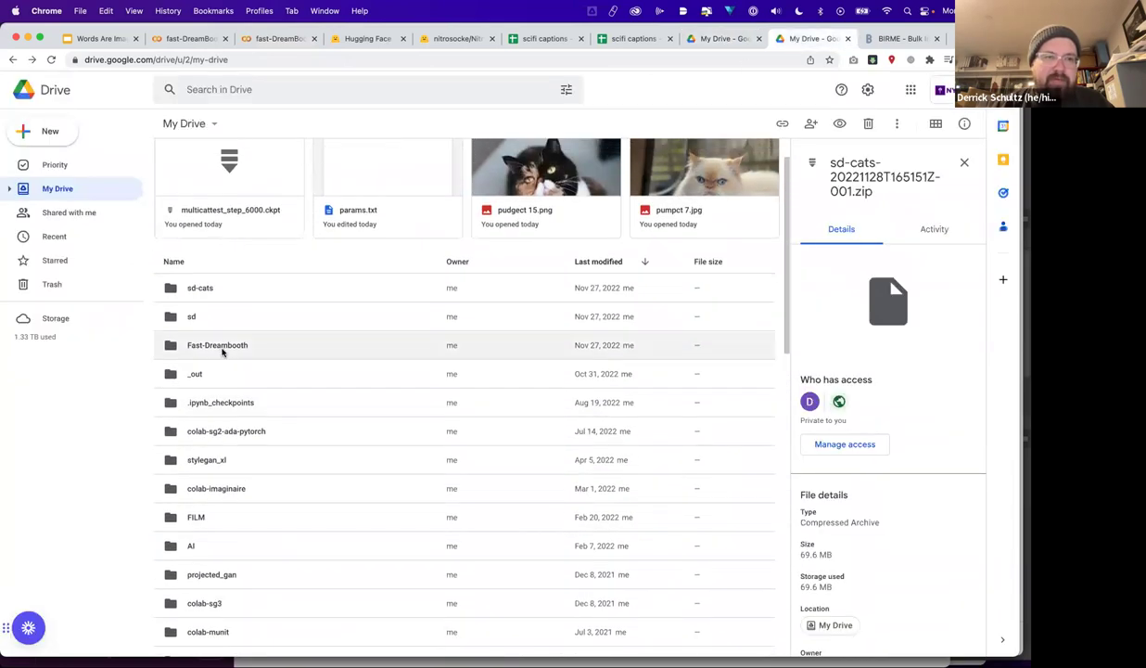
double_click(221, 348)
double_click(236, 186)
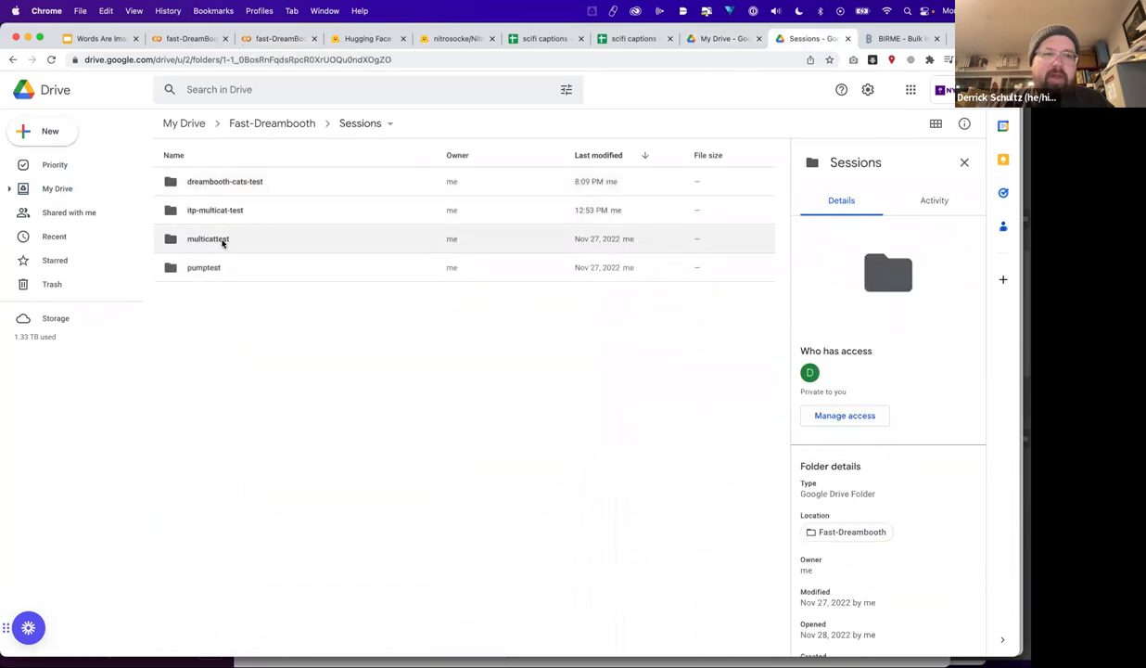
double_click(223, 241)
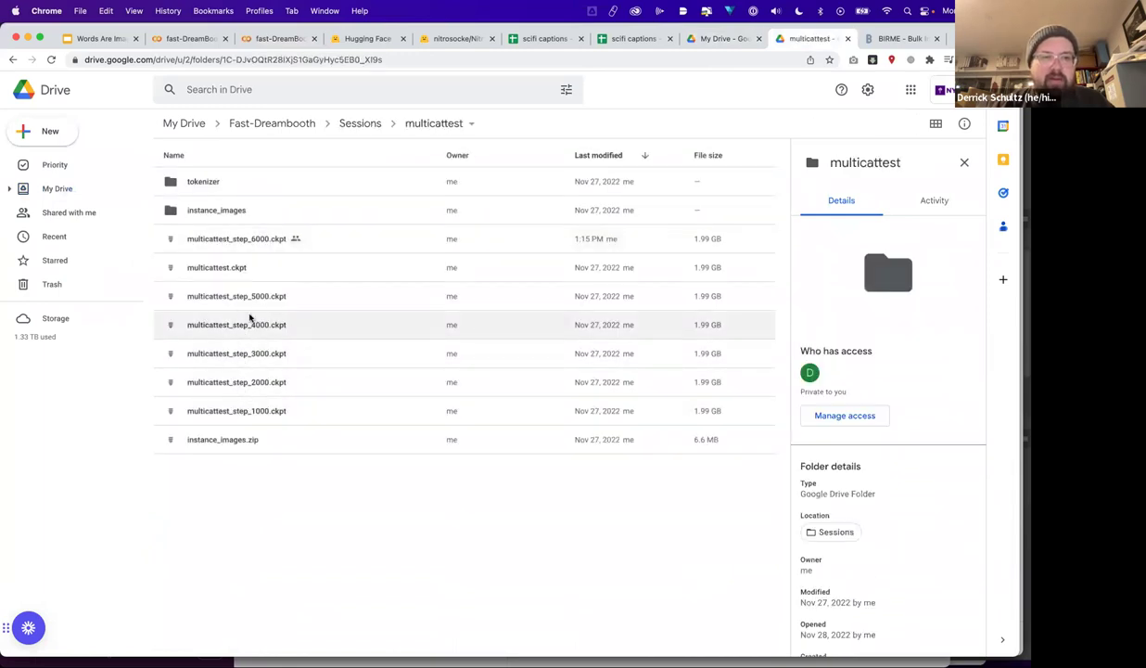
Step: Copy the sharing link of multicattest_step_6000.ckpt, leaving its access as anyone with the link
left_click(269, 238)
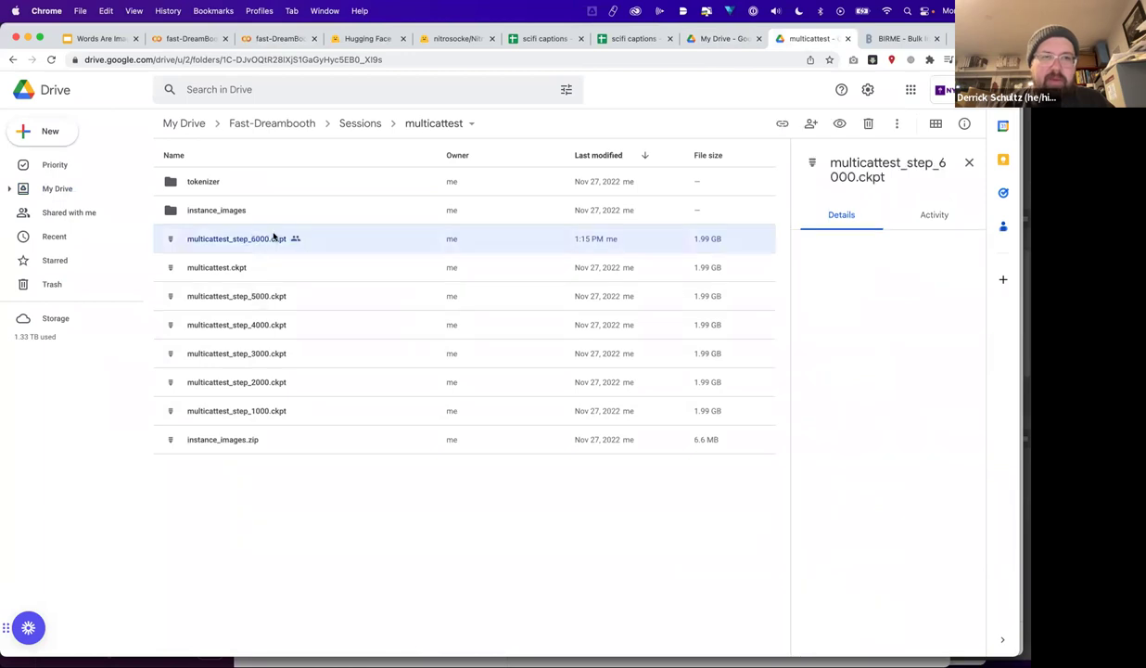
right_click(274, 237)
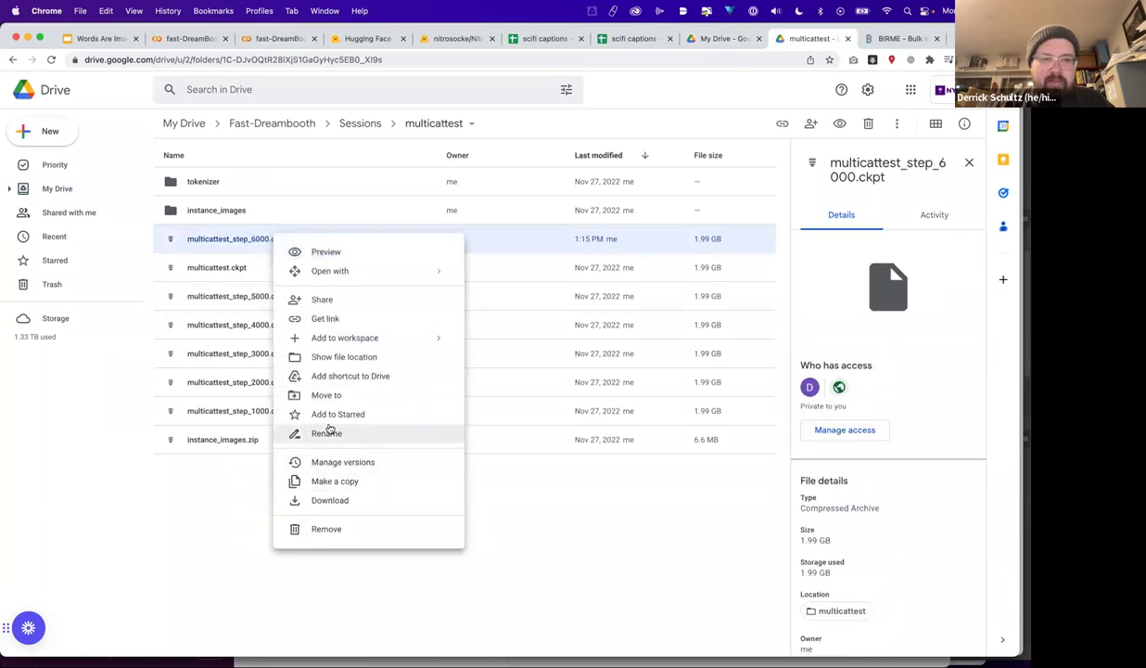
left_click(330, 322)
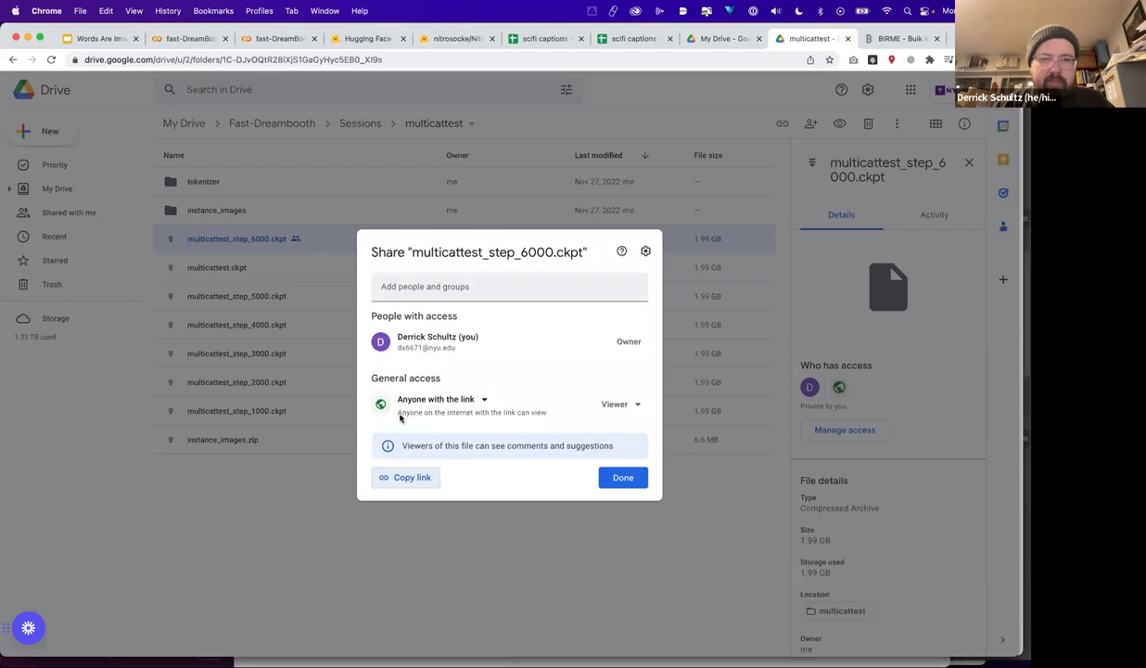
left_click(411, 477)
left_click(604, 477)
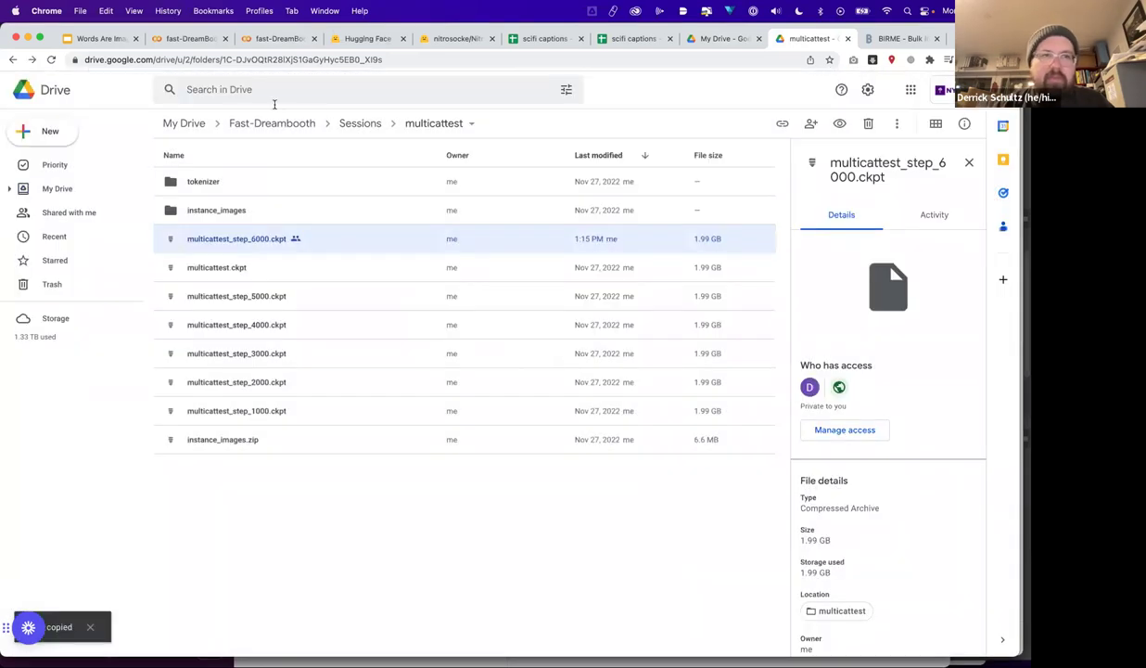
Step: Back in the fast-DreamBooth notebook, add a code cell below the training cell with !gdown and only the file ID from the copied link
left_click(282, 38)
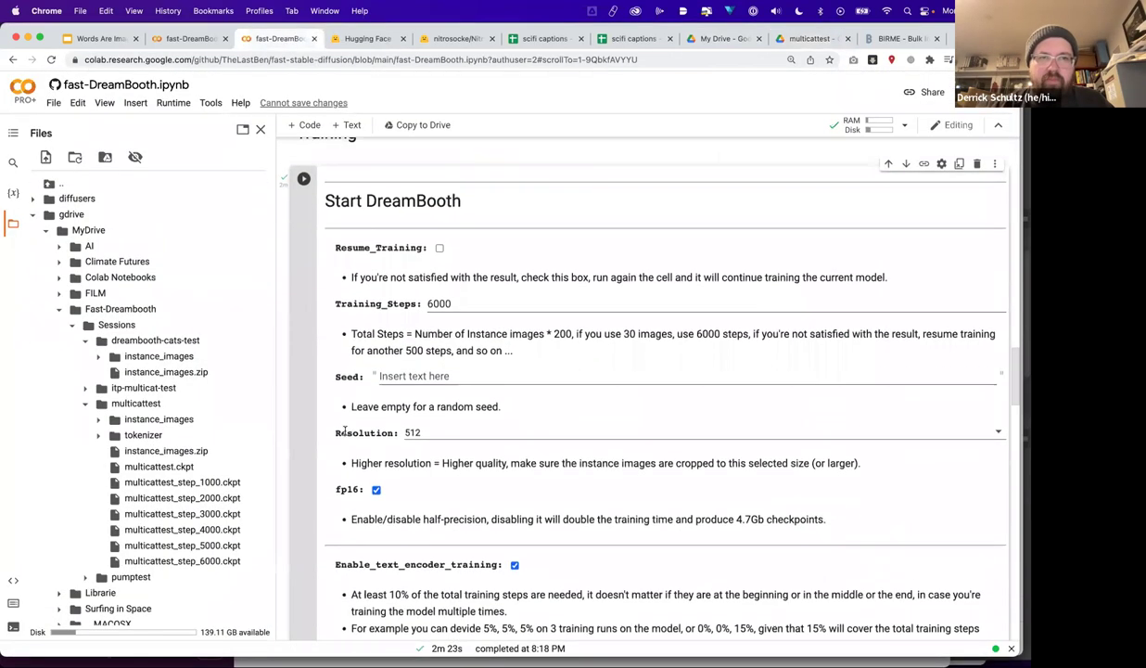
scroll(345, 431, "down", 15)
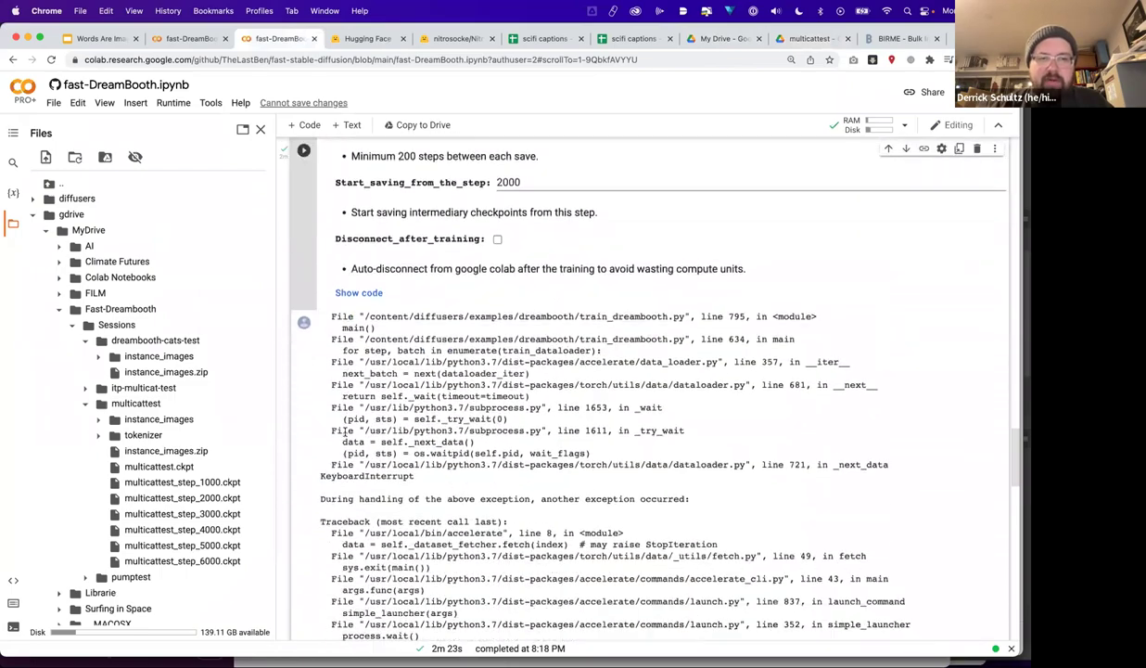
scroll(345, 431, "down", 5)
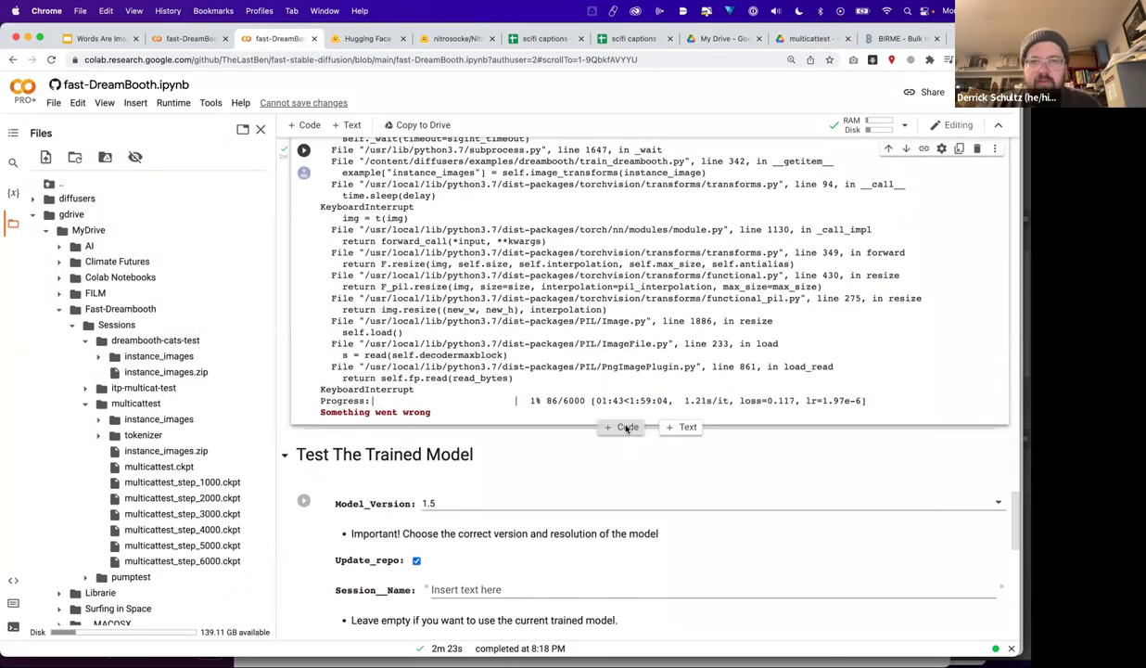
left_click(629, 428)
type("!gdown")
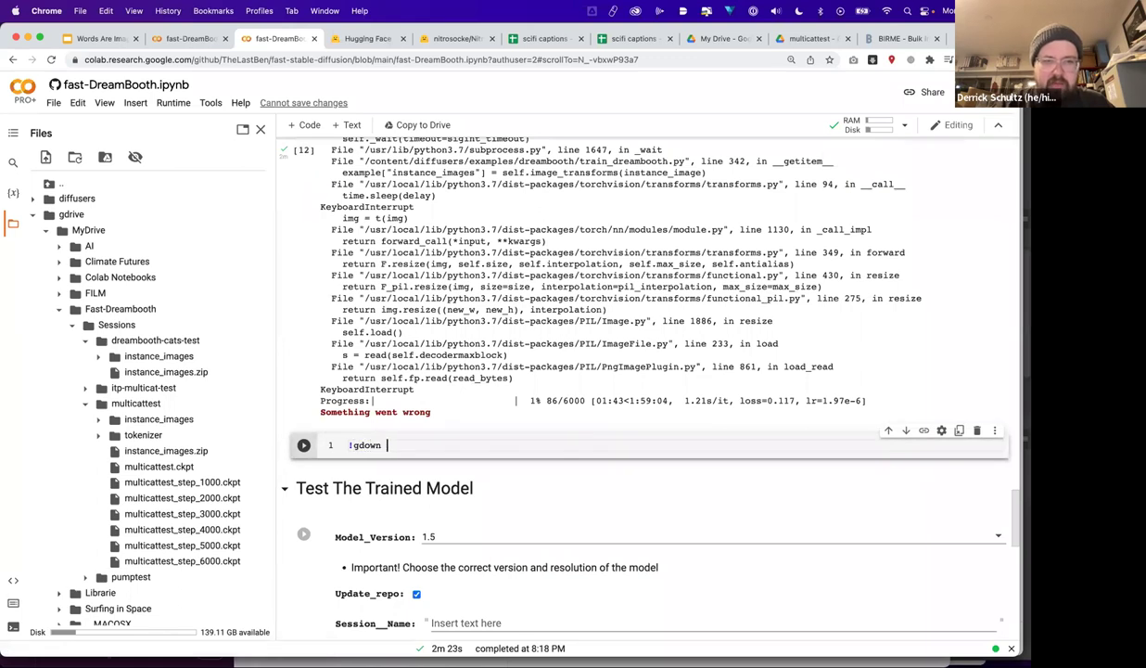
key("super+v")
left_click_drag(563, 447, 387, 445)
key("BackSpace")
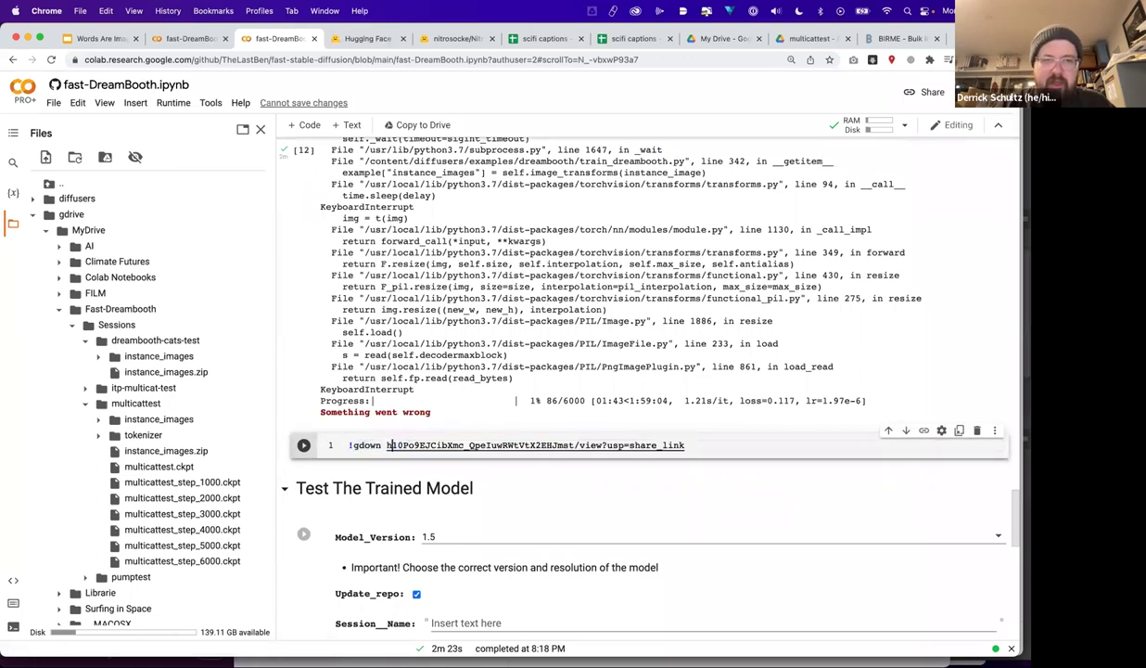
left_click_drag(680, 445, 572, 446)
key("BackSpace")
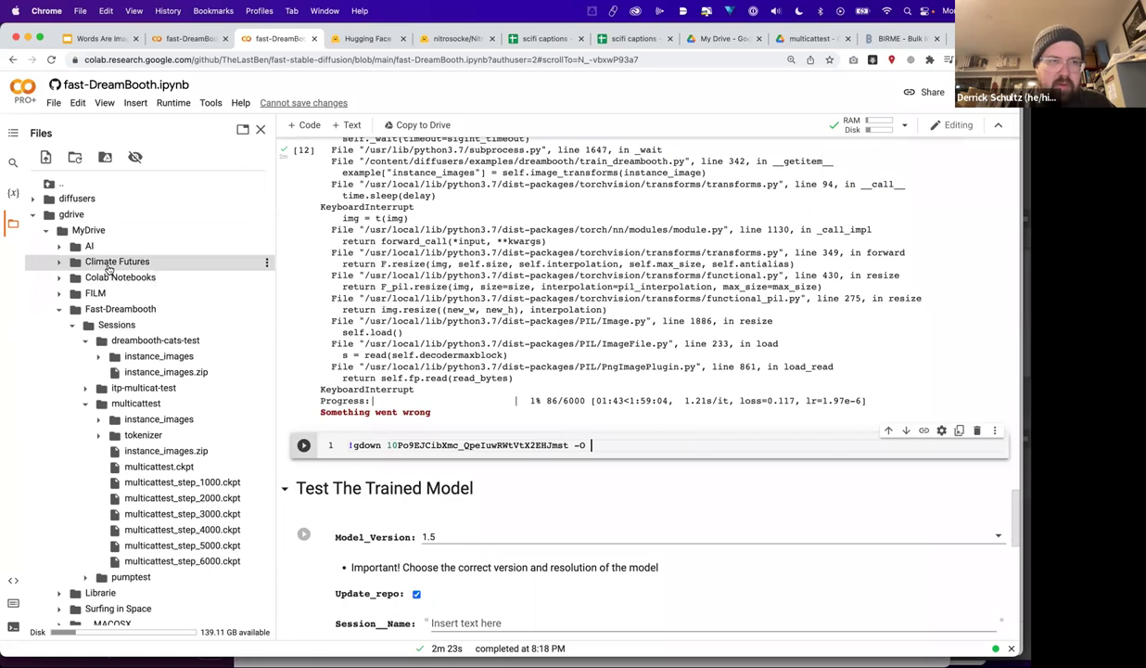
Step: Append -O and the copied path of the MyDrive folder, /content/gdrive/MyDrive, to the gdown command
right_click(89, 228)
type("-O")
left_click(197, 344)
left_click(599, 445)
key("super+v")
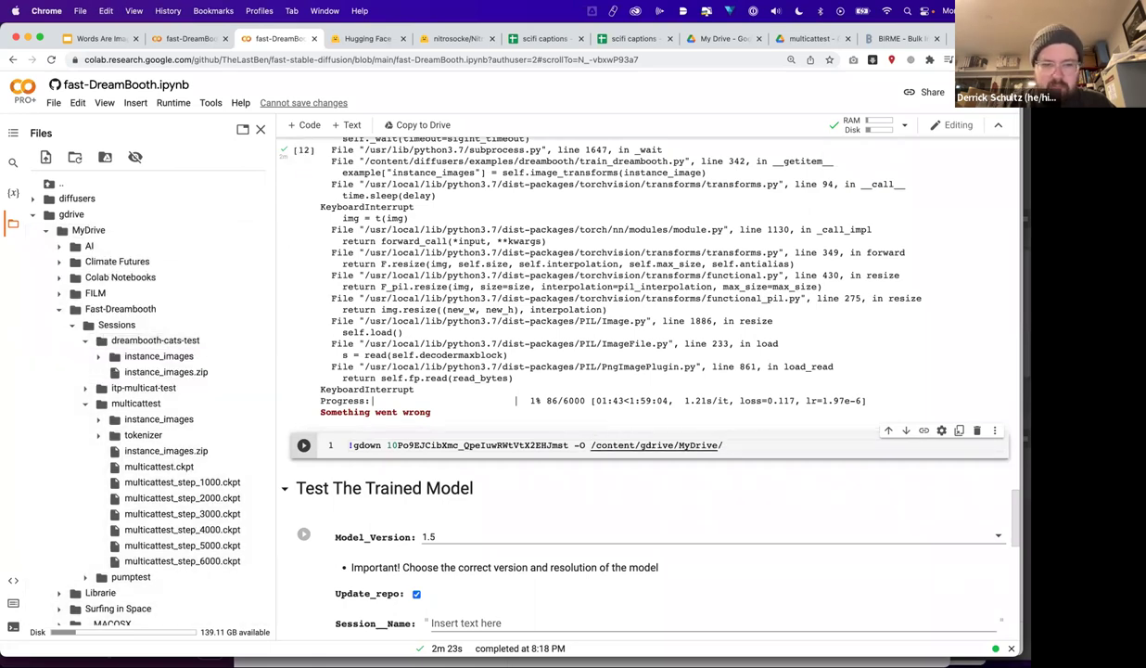
Step: Complete the output path with the file name multicat6000.ckpt and run the gdown cell
type("mut")
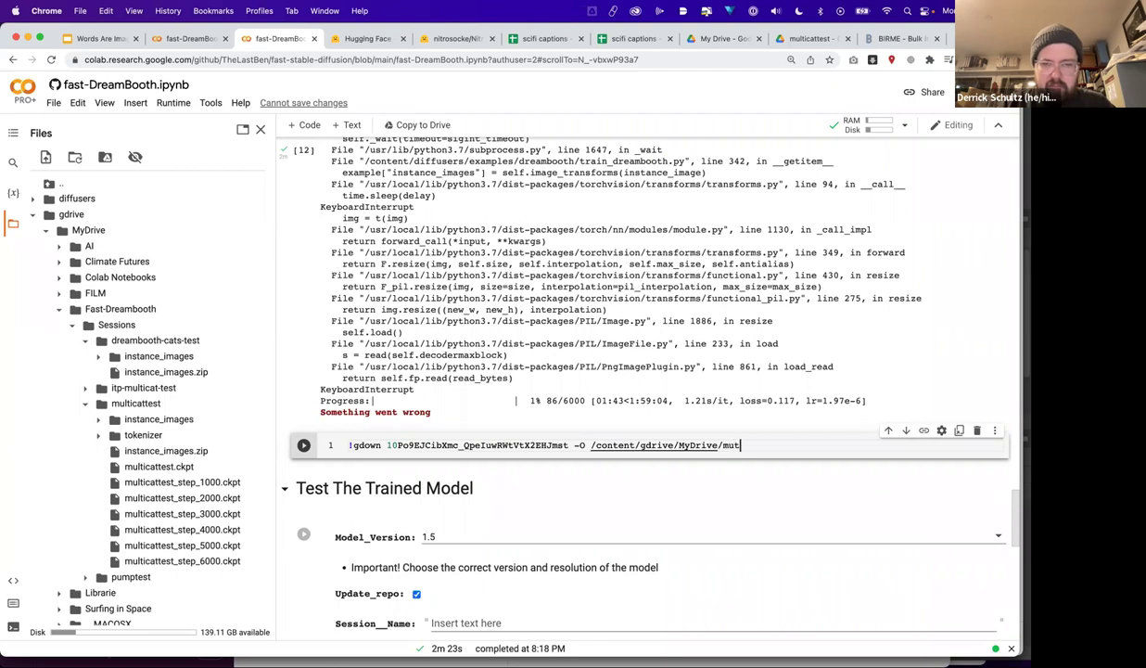
key("BackSpace")
type("lticat")
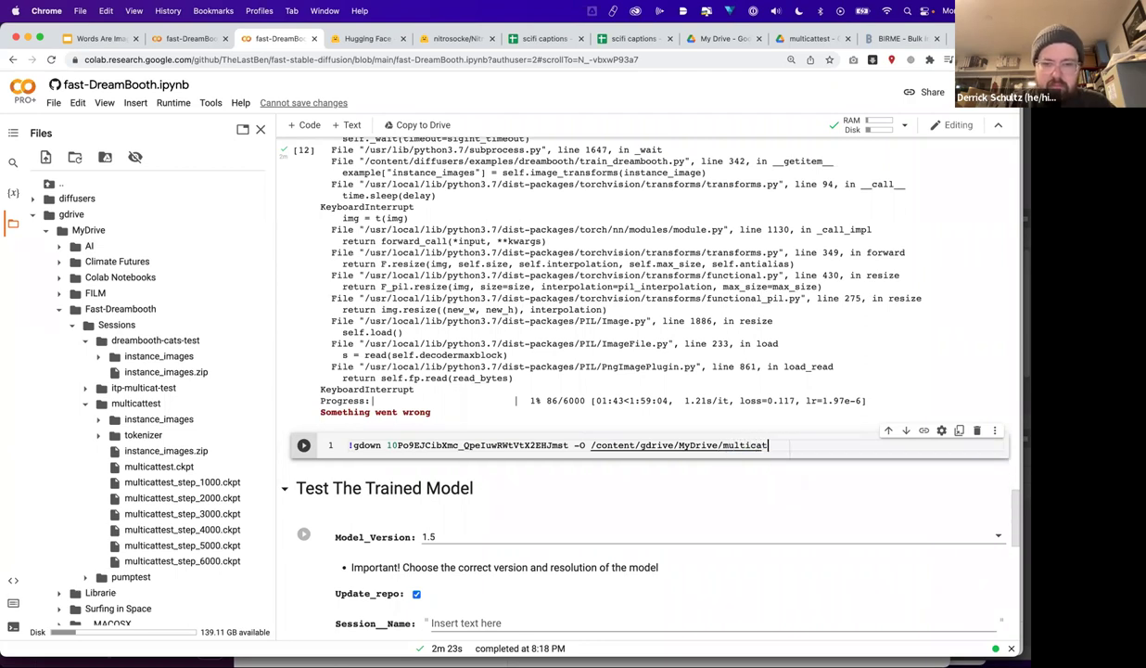
type("6000.ckpt")
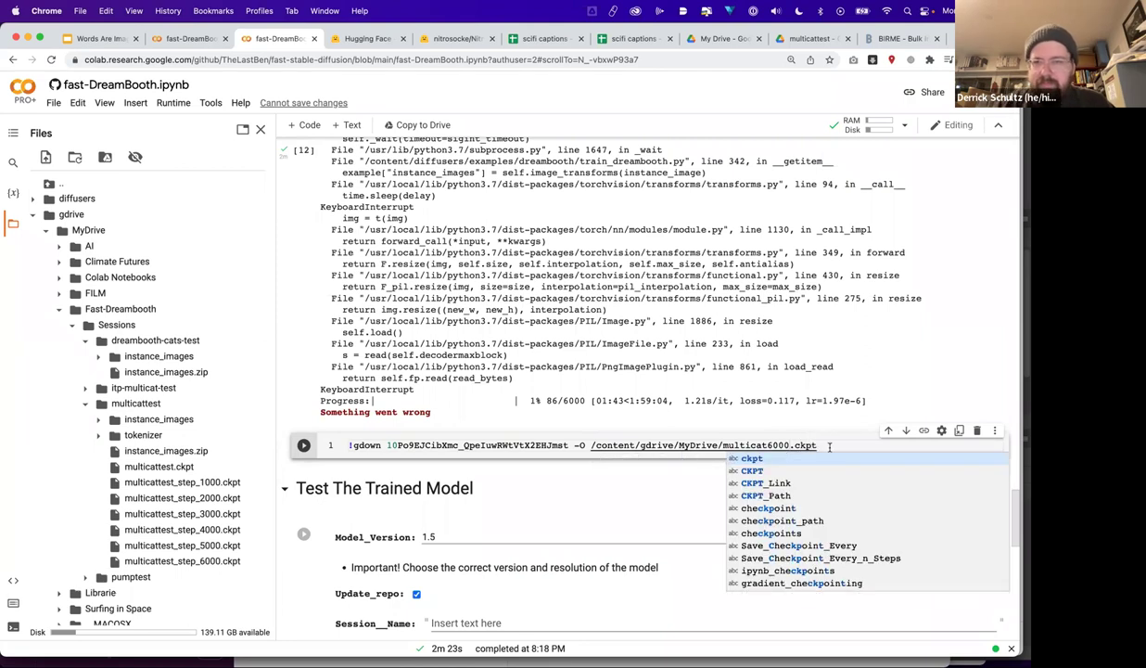
key("Escape")
key("shift+Return")
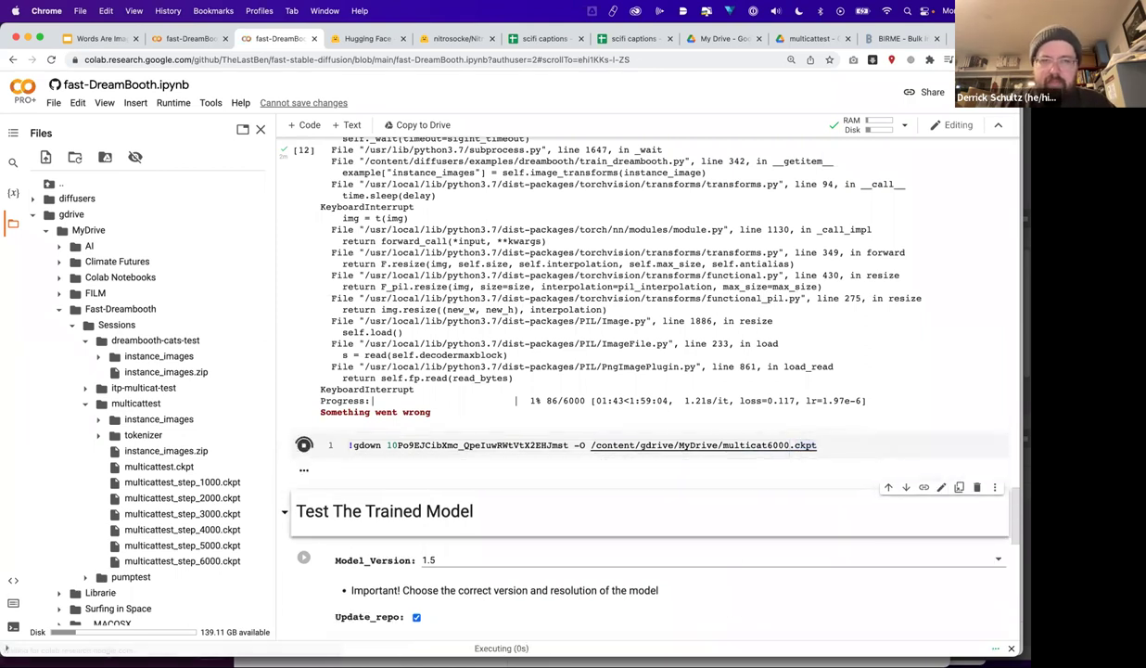
left_click(821, 445)
triple_click(822, 445)
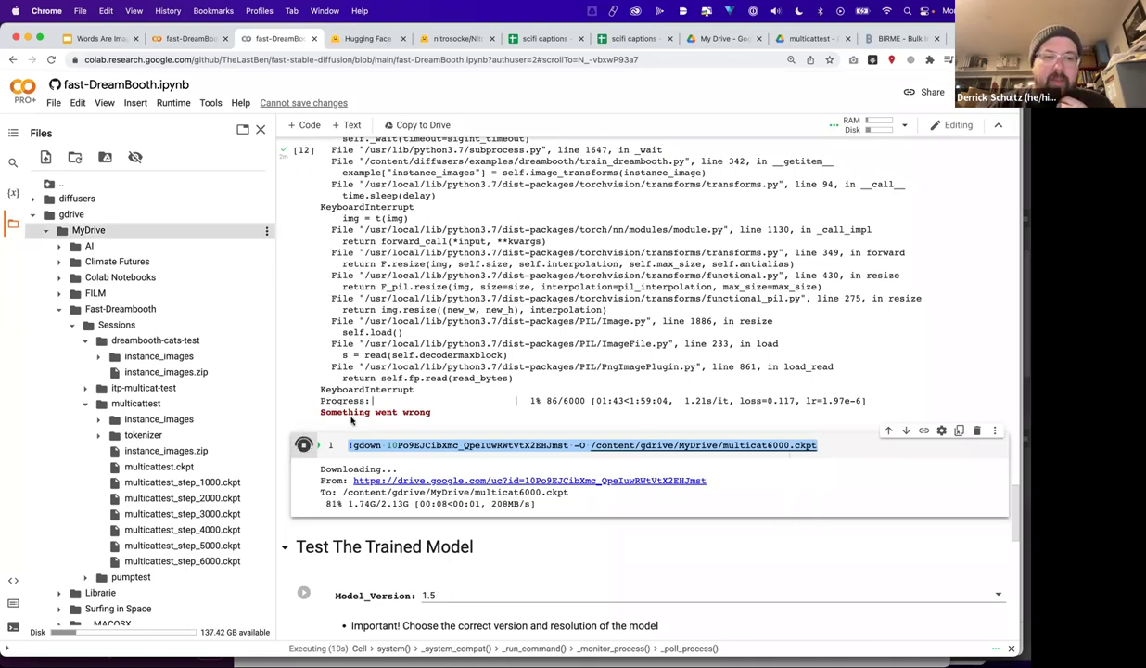
left_click(408, 506)
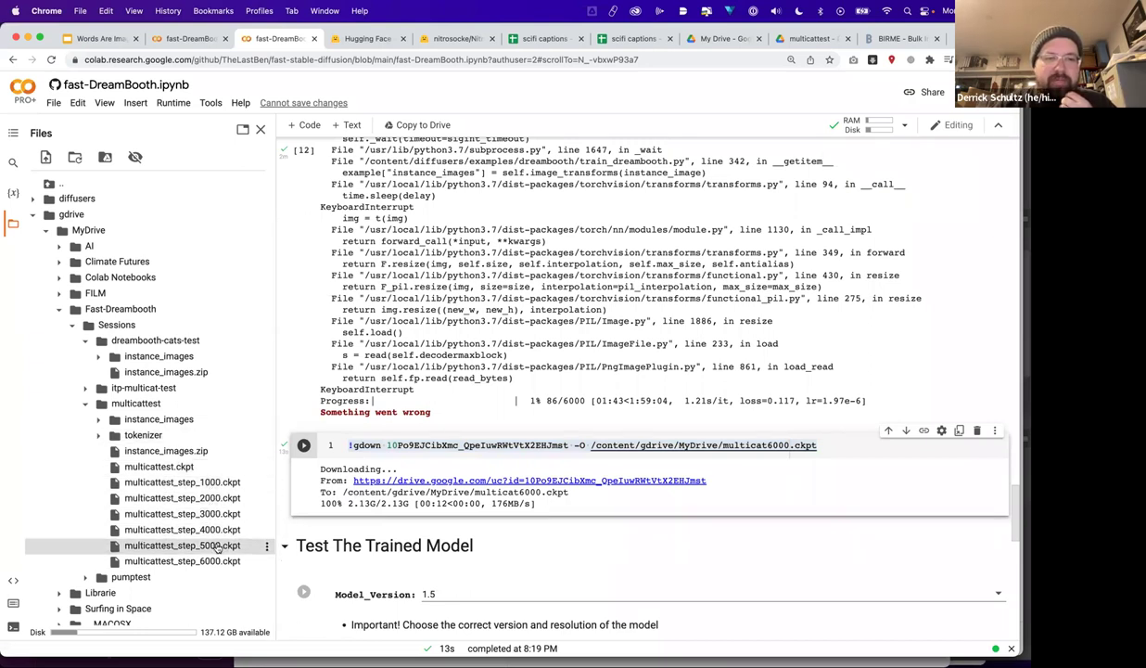
Step: Delete the intermediate checkpoint multicattest_step_1000.ckpt from the multicattest session folder and confirm the deletion
right_click(214, 493)
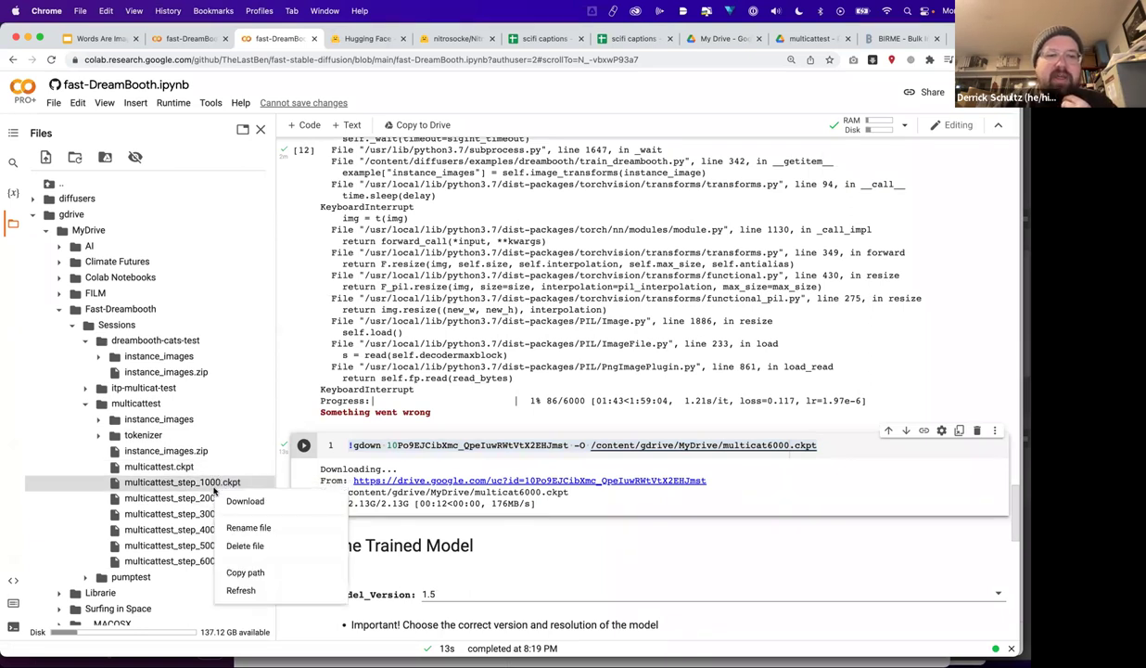
left_click(246, 540)
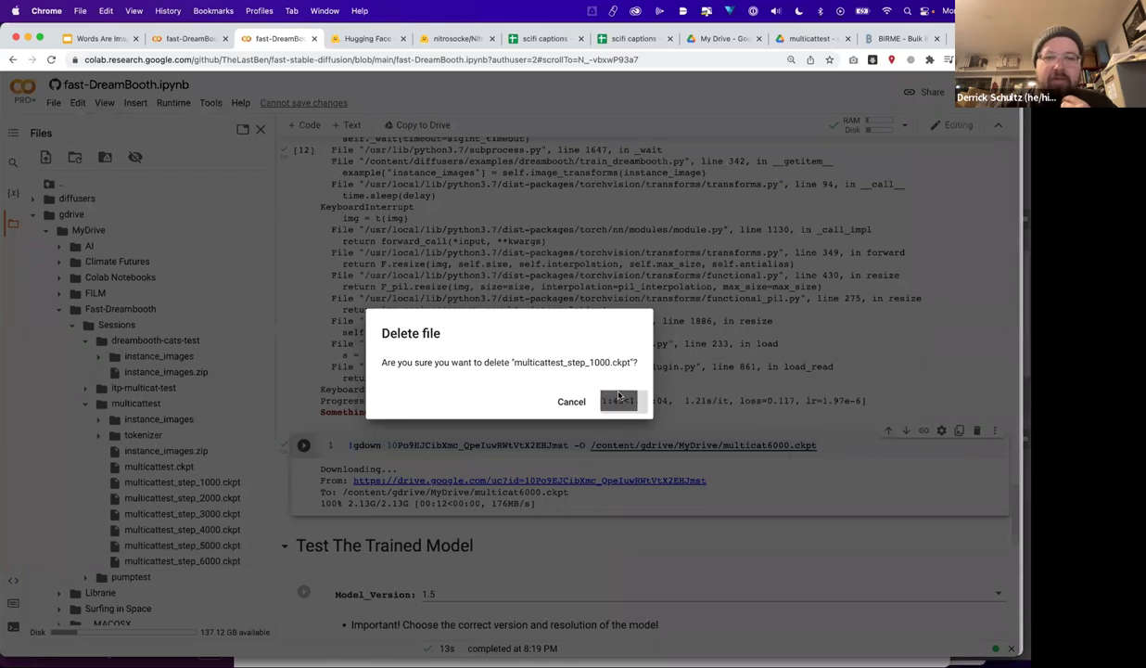
left_click(620, 401)
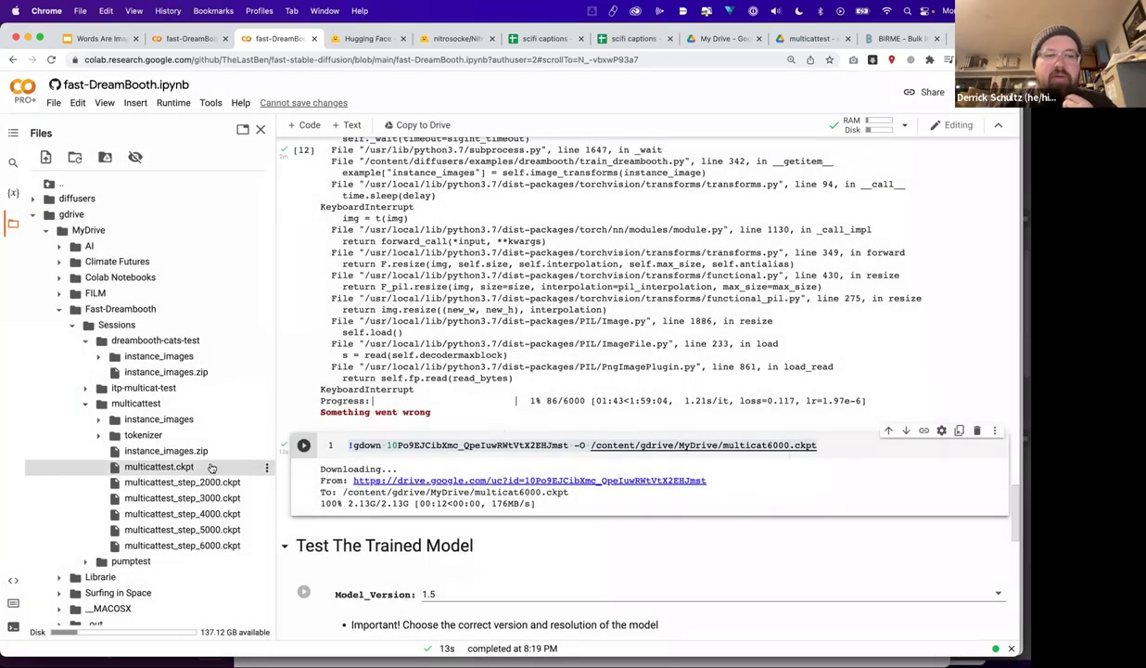
mouse_move(212, 468)
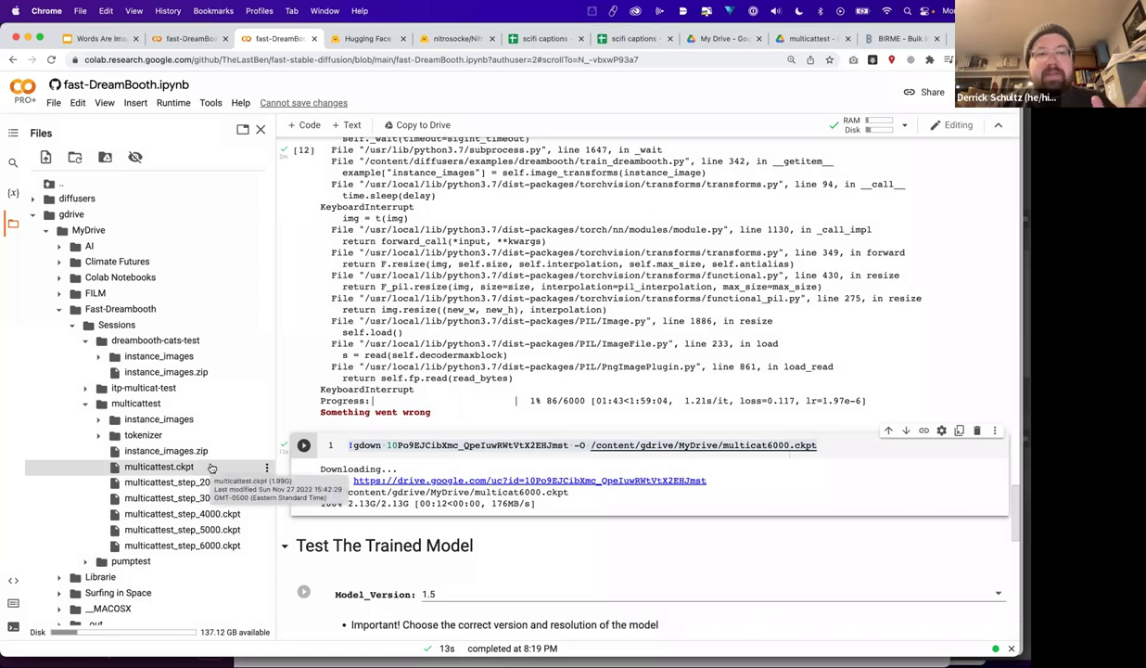
mouse_move(216, 549)
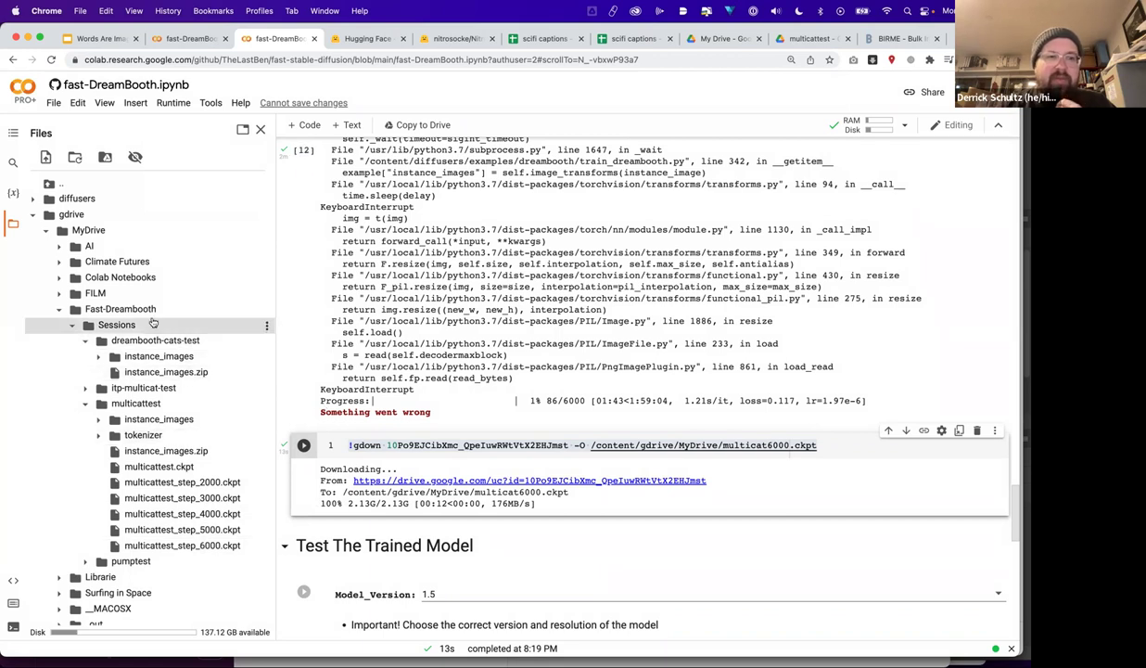
Step: Collapse the Fast-Dreambooth folder and copy the path of multicat6000.ckpt in MyDrive
left_click(59, 309)
scroll(88, 334, "down", 5)
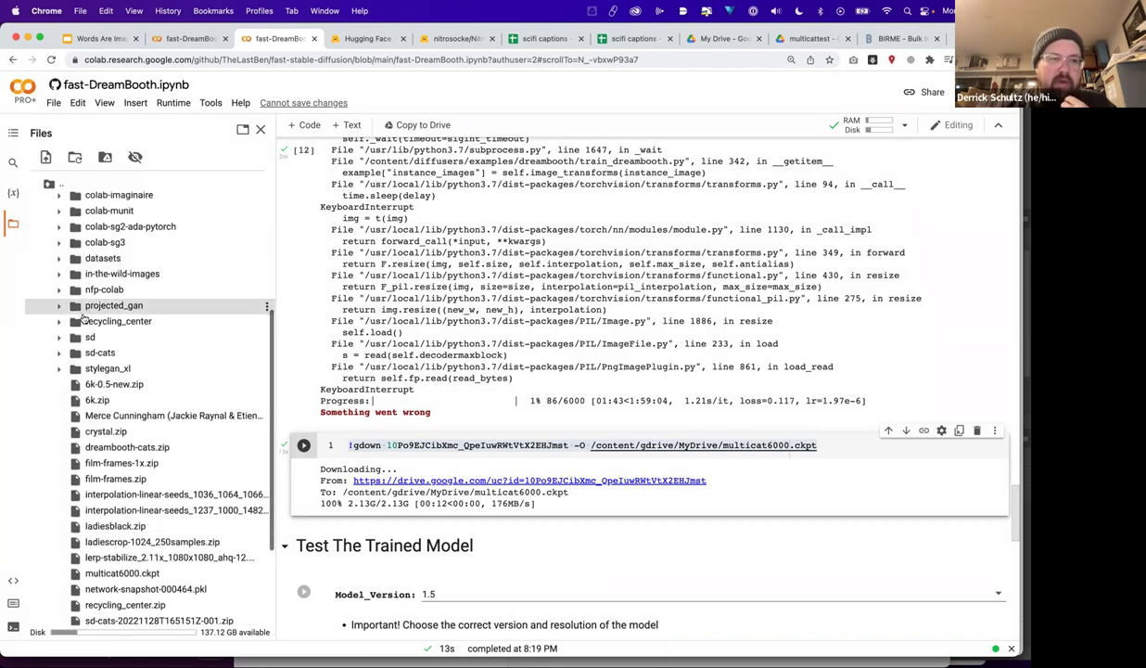
scroll(113, 428, "down", 2)
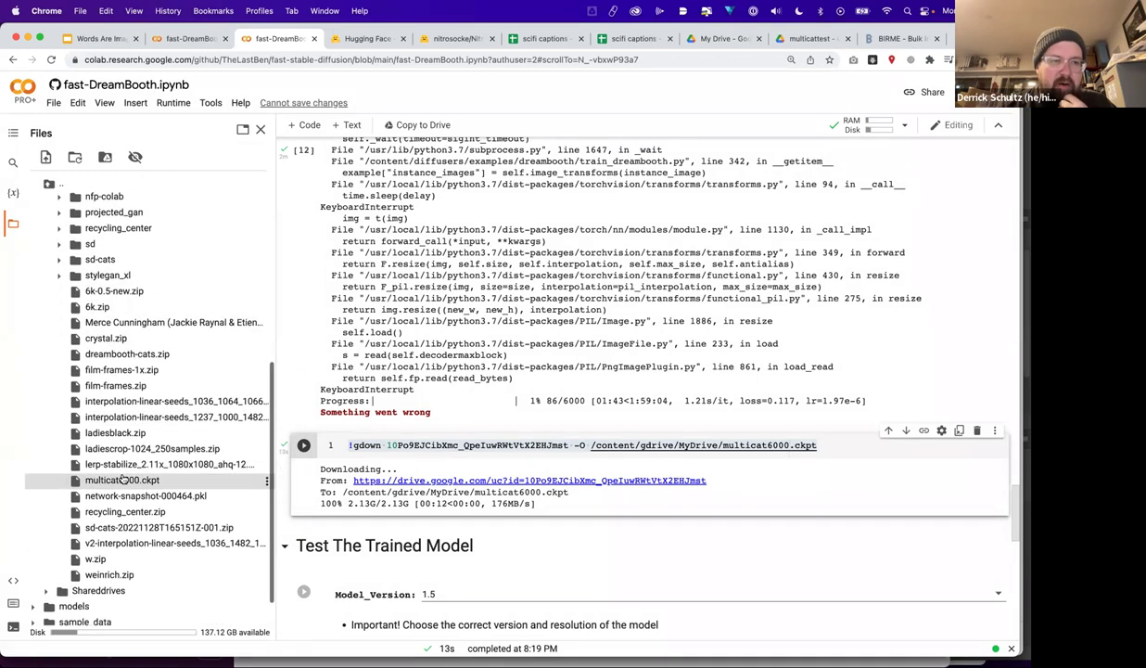
scroll(121, 473, "up", 10)
scroll(116, 484, "down", 8)
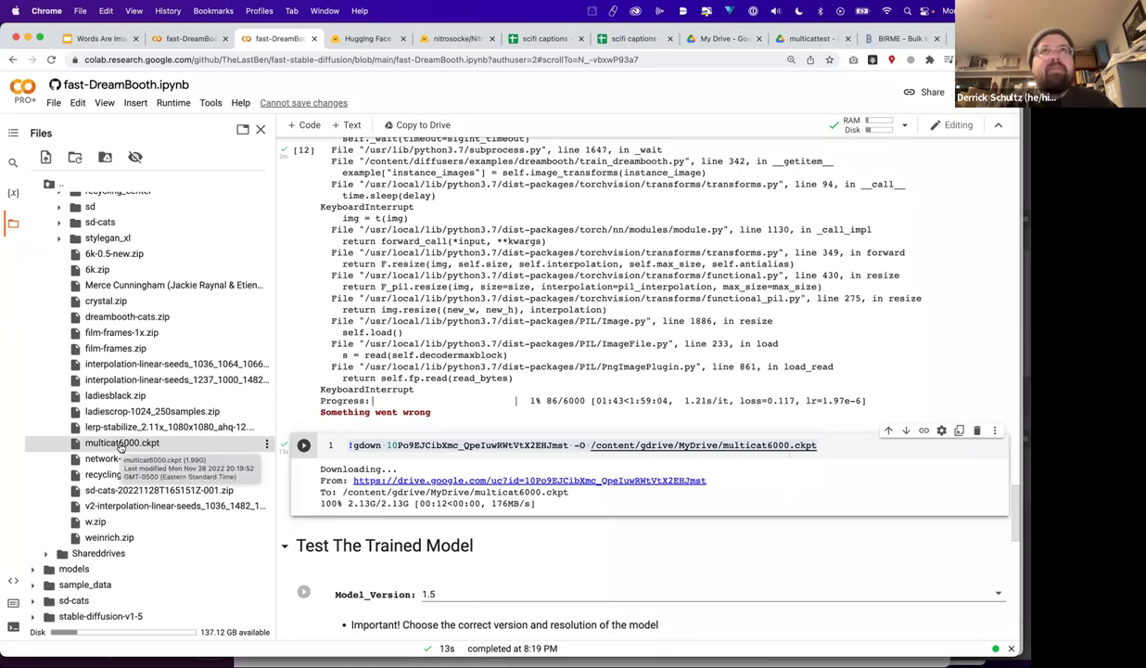
right_click(121, 446)
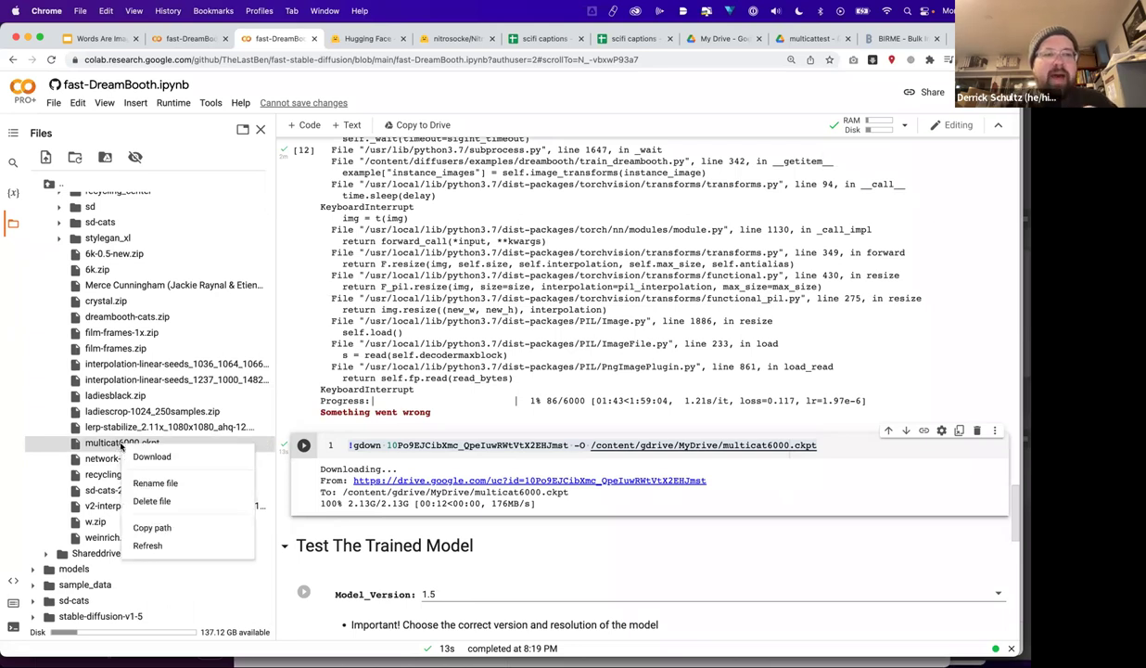
left_click(152, 528)
Step: Run the Test The Trained Model cell with Model_Version 1.5 and Use_Custom_Path enabled
scroll(316, 475, "down", 5)
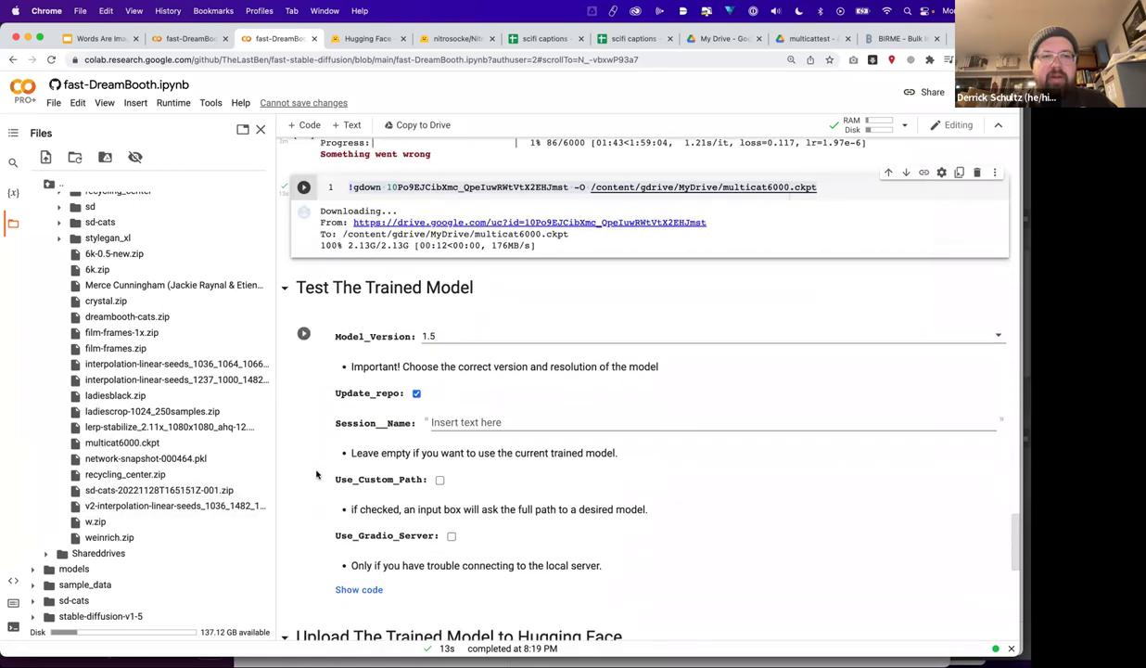
scroll(317, 475, "down", 2)
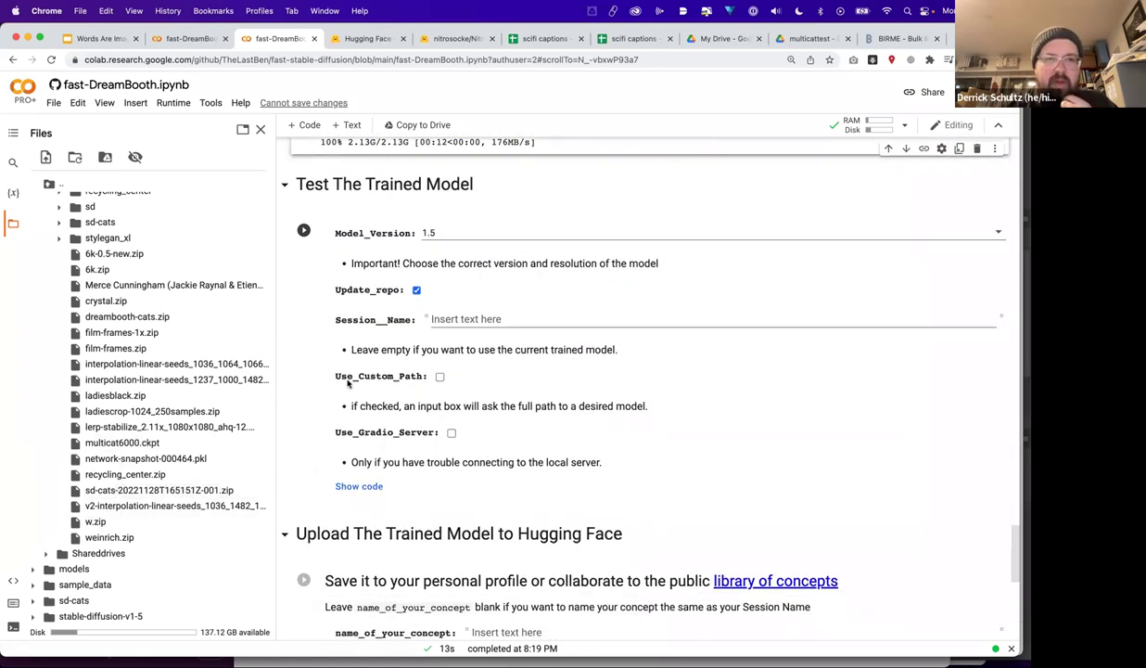
left_click(436, 232)
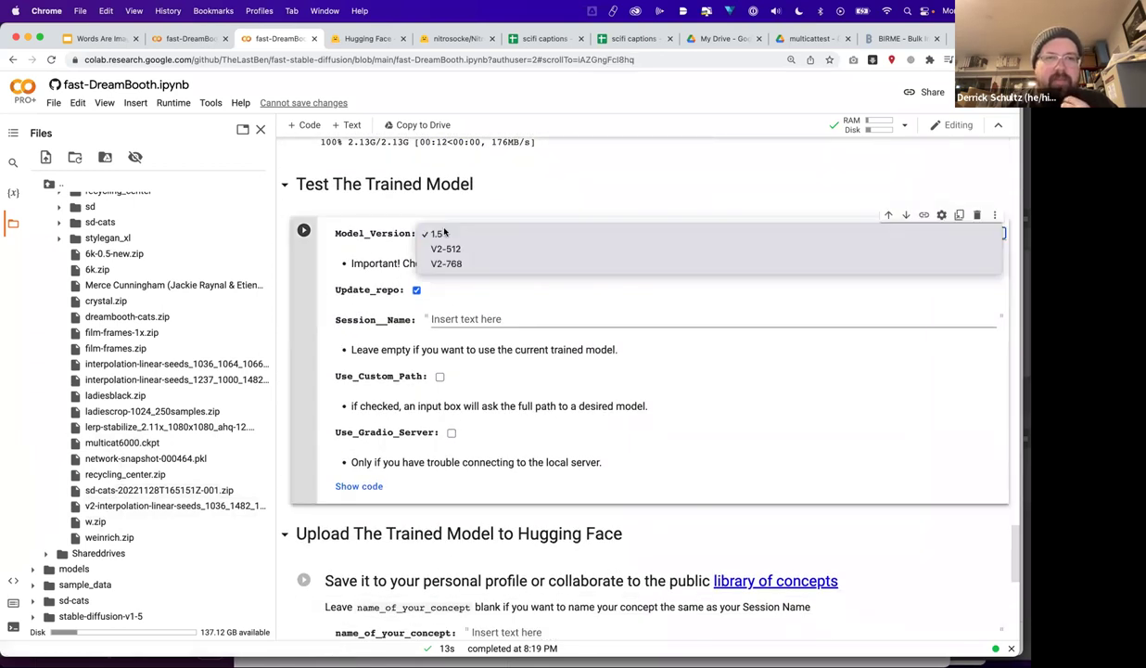
left_click(444, 231)
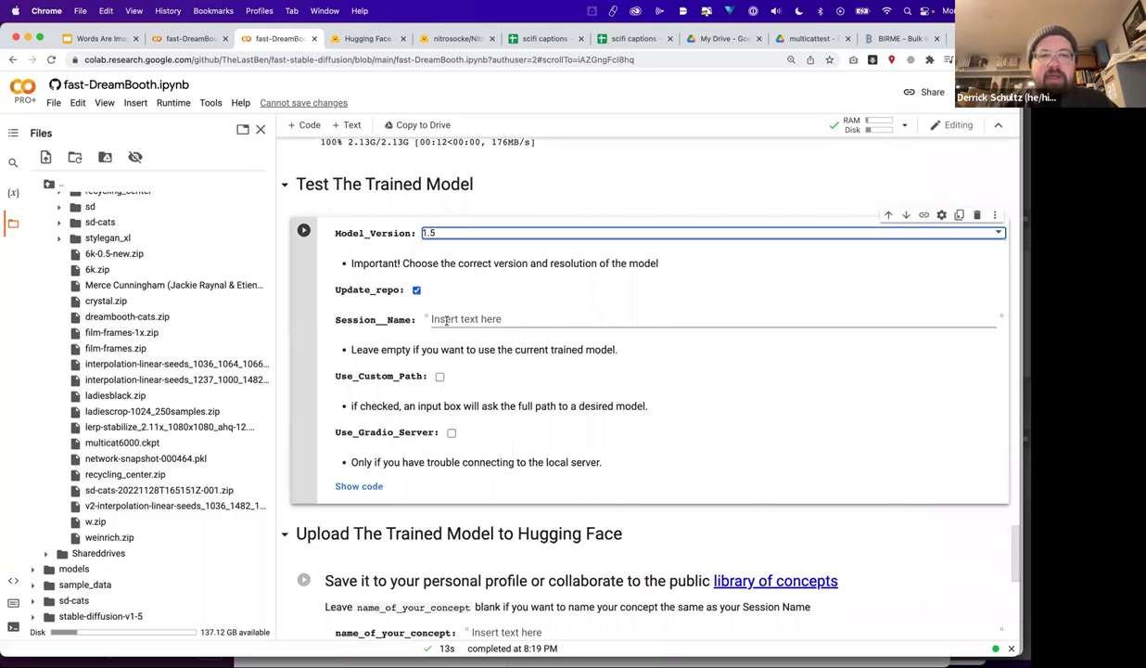
left_click(441, 378)
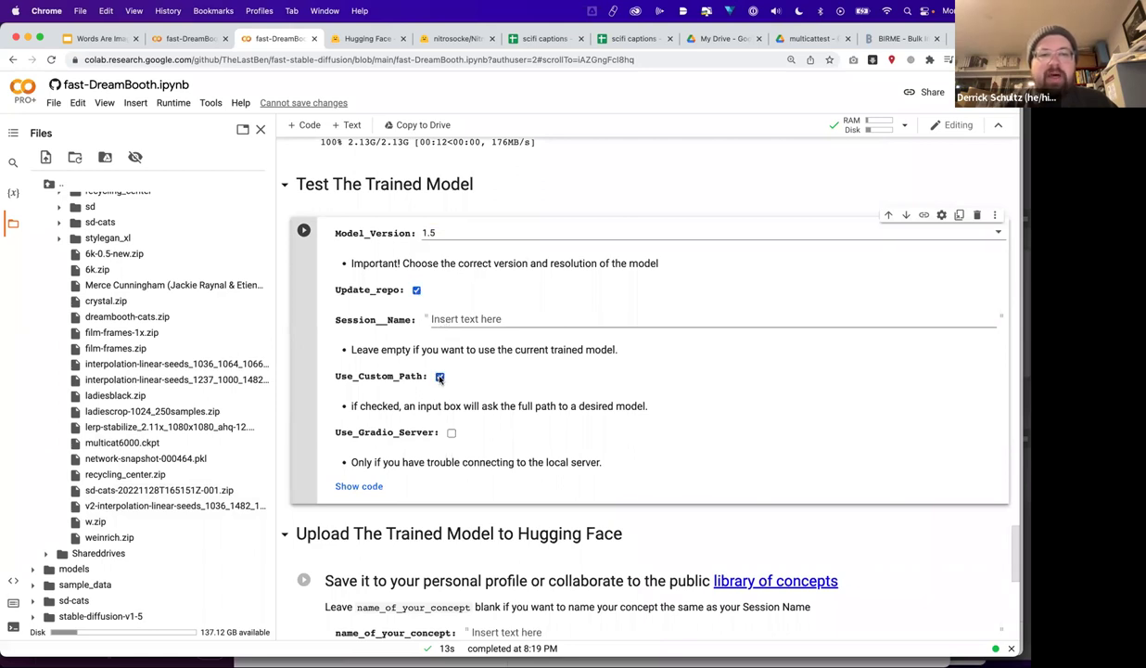
left_click(303, 232)
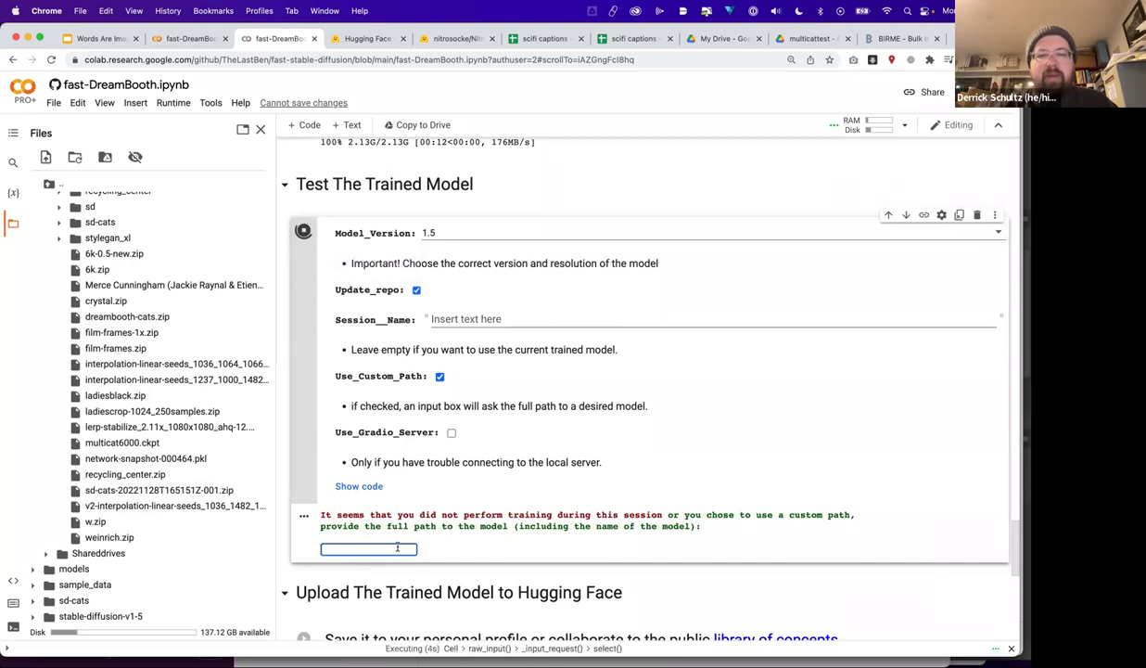
Step: Supply the copied path of multicat6000.ckpt as the full model path the running cell asks for
key("super+v")
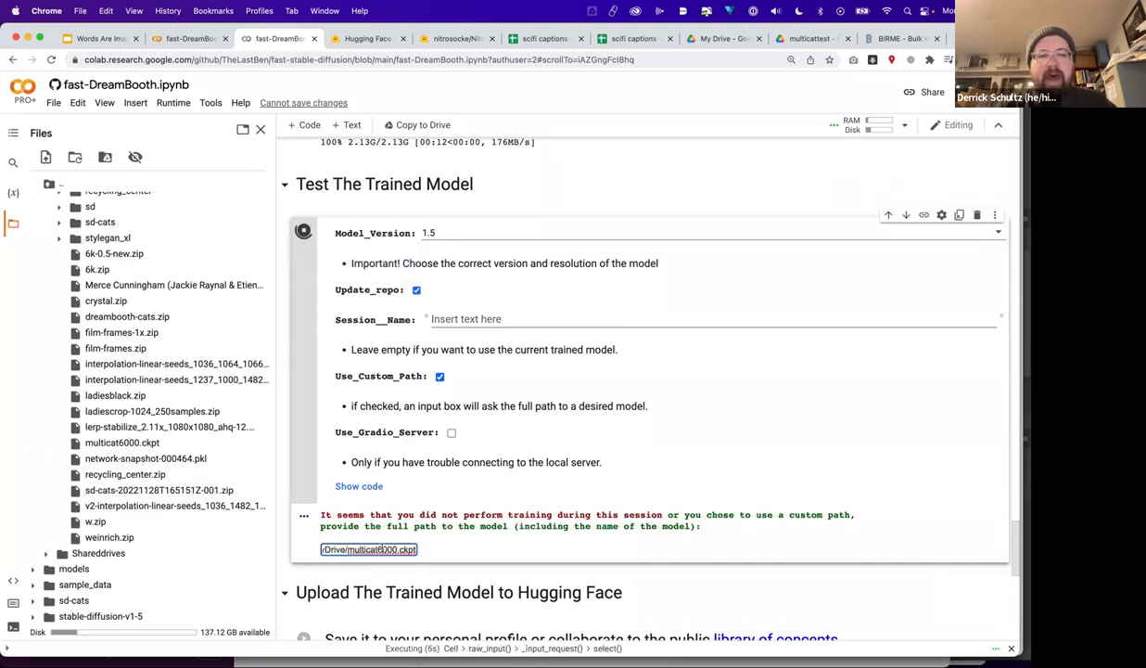
key("super+a")
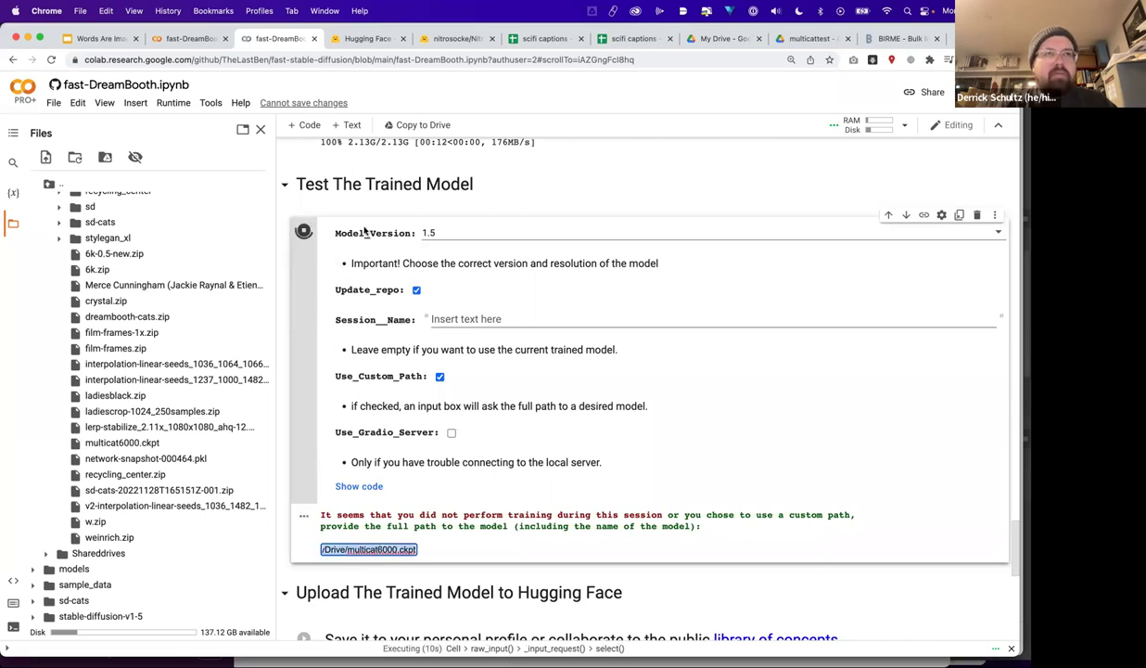
left_click(407, 548)
key("Return")
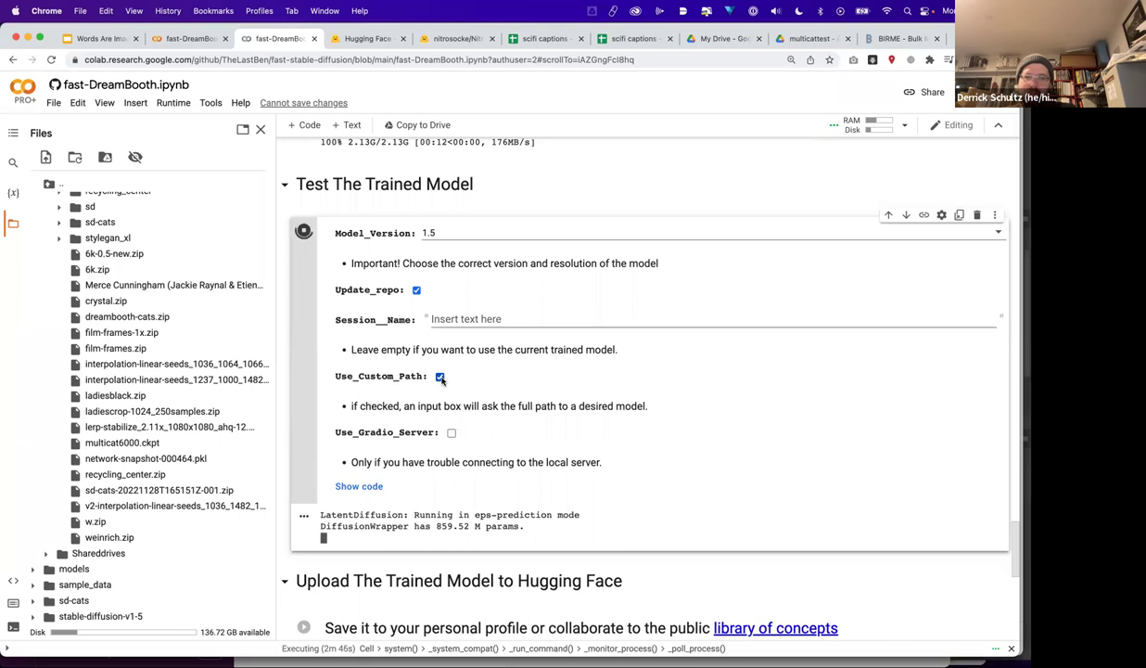
Step: Open the local URL from the test cell's output and continue to the Stable Diffusion web UI
scroll(621, 566, "down", 4)
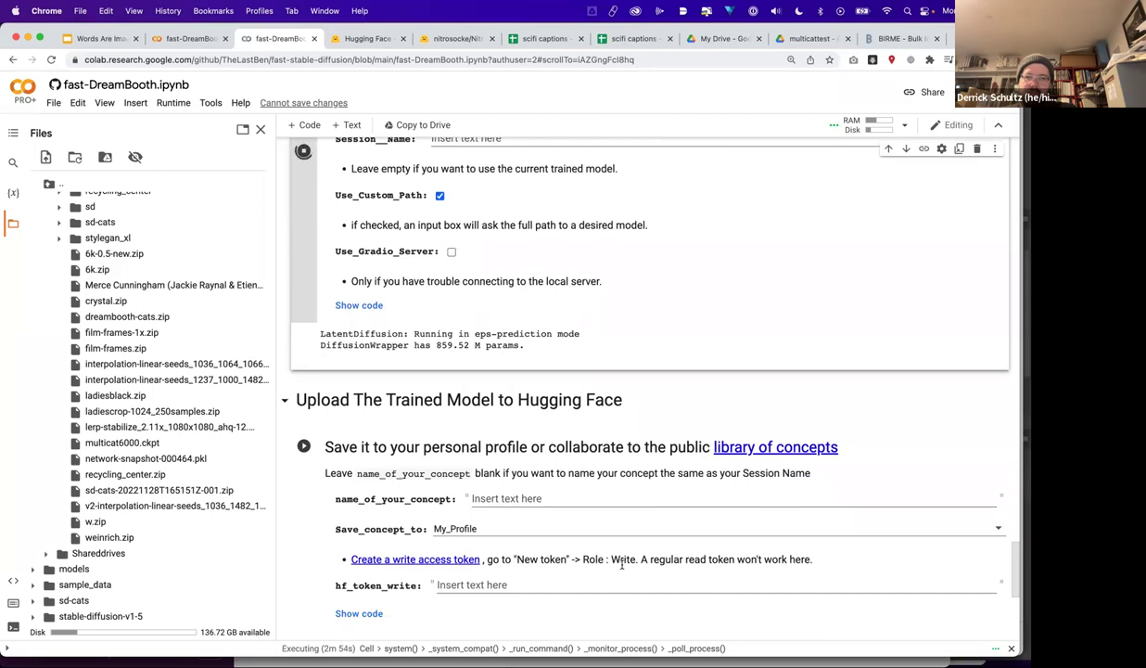
scroll(621, 566, "down", 4)
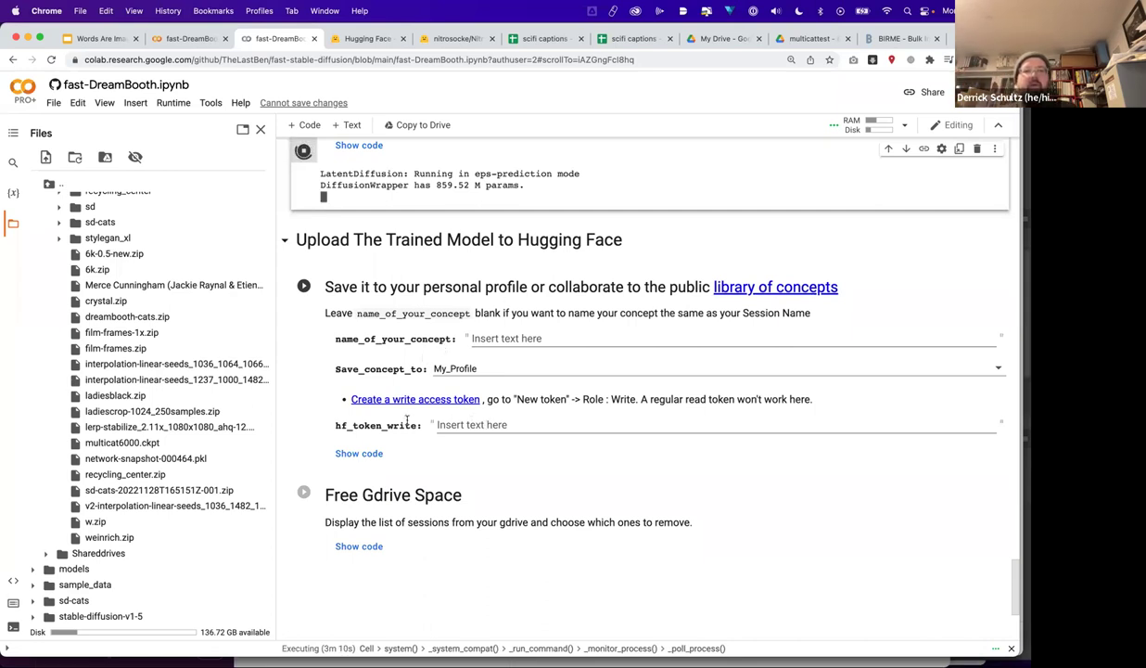
left_click_drag(381, 425, 327, 417)
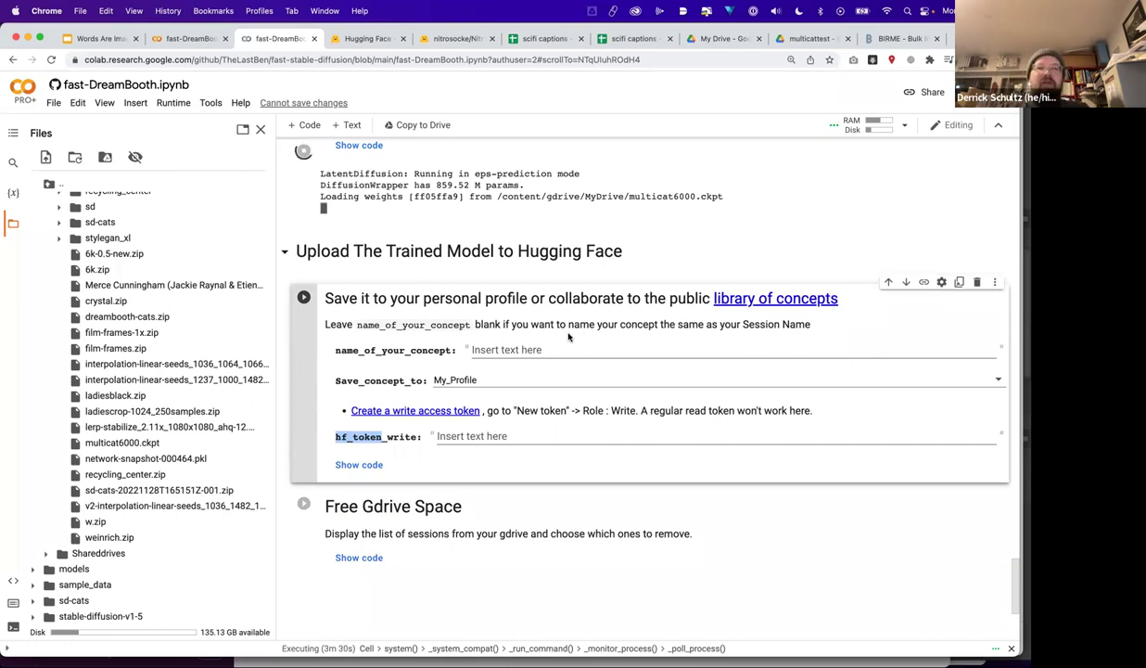
scroll(569, 336, "up", 2)
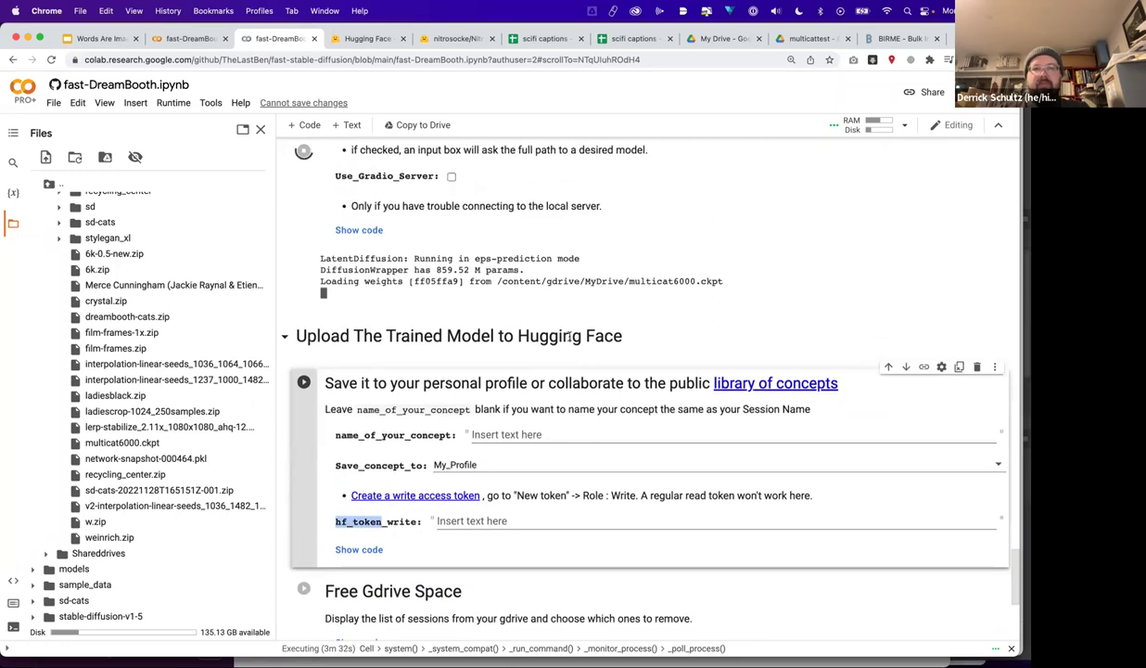
scroll(569, 337, "down", 2)
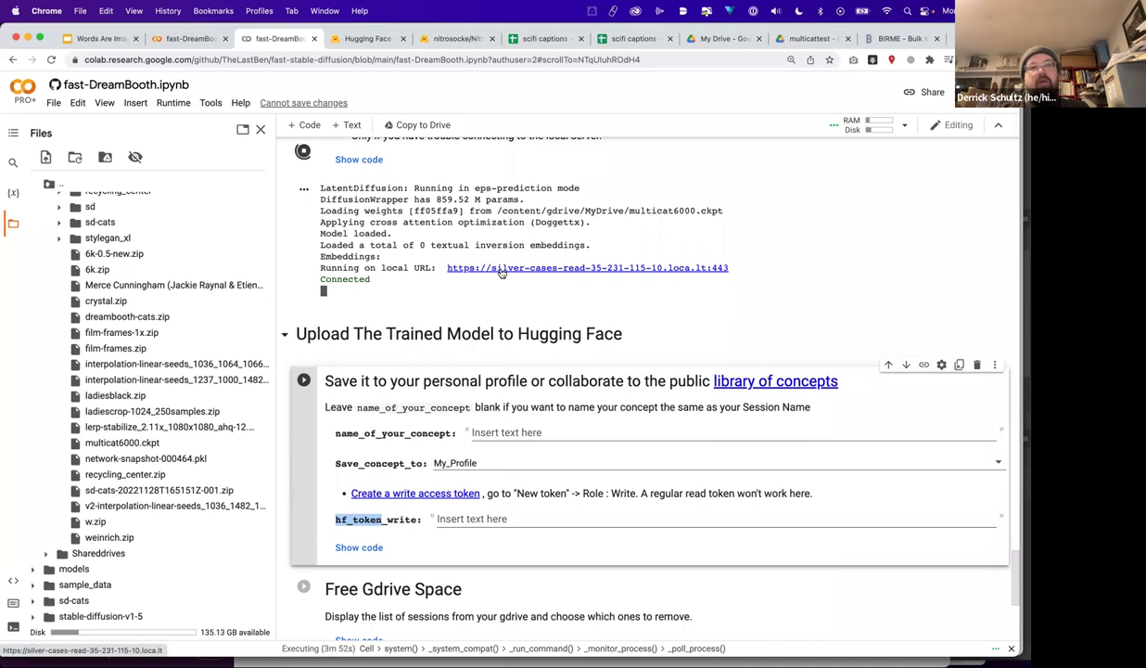
left_click(502, 269)
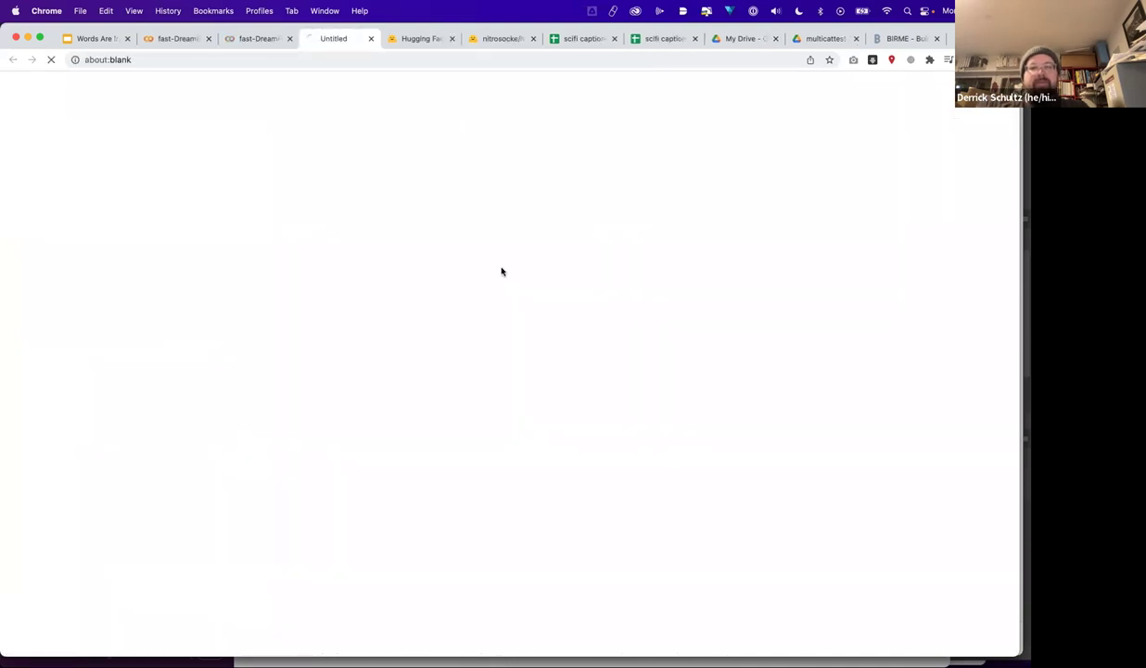
left_click(513, 295)
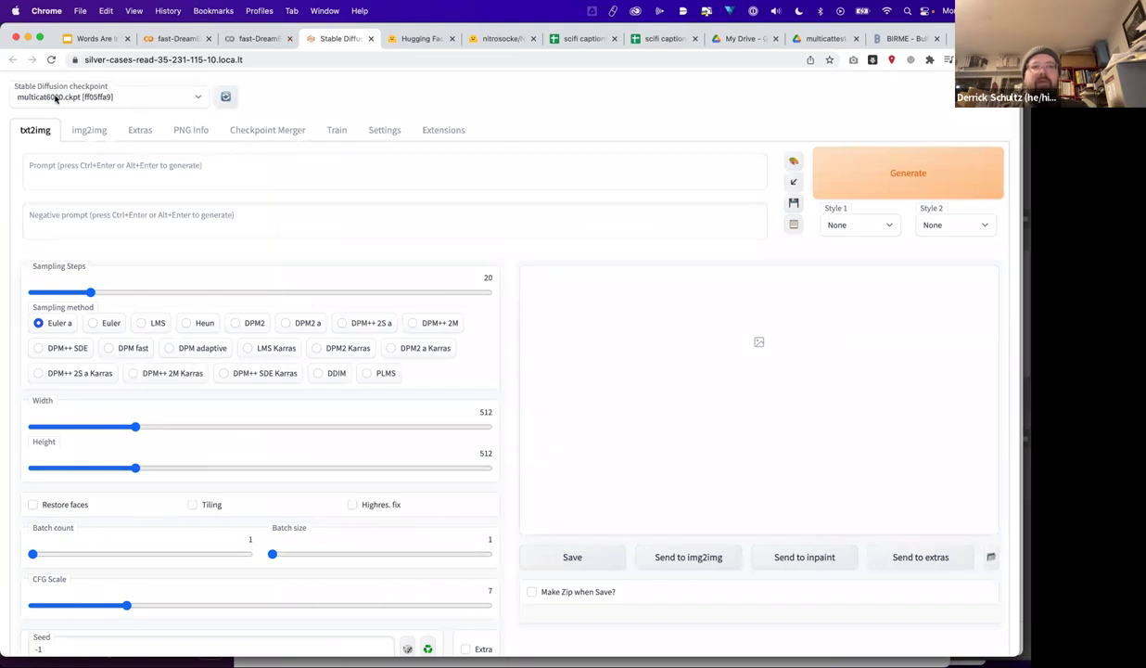
Step: Enter the txt2img prompt "a photo of pumpct, sunny day, grassy background"
left_click(92, 177)
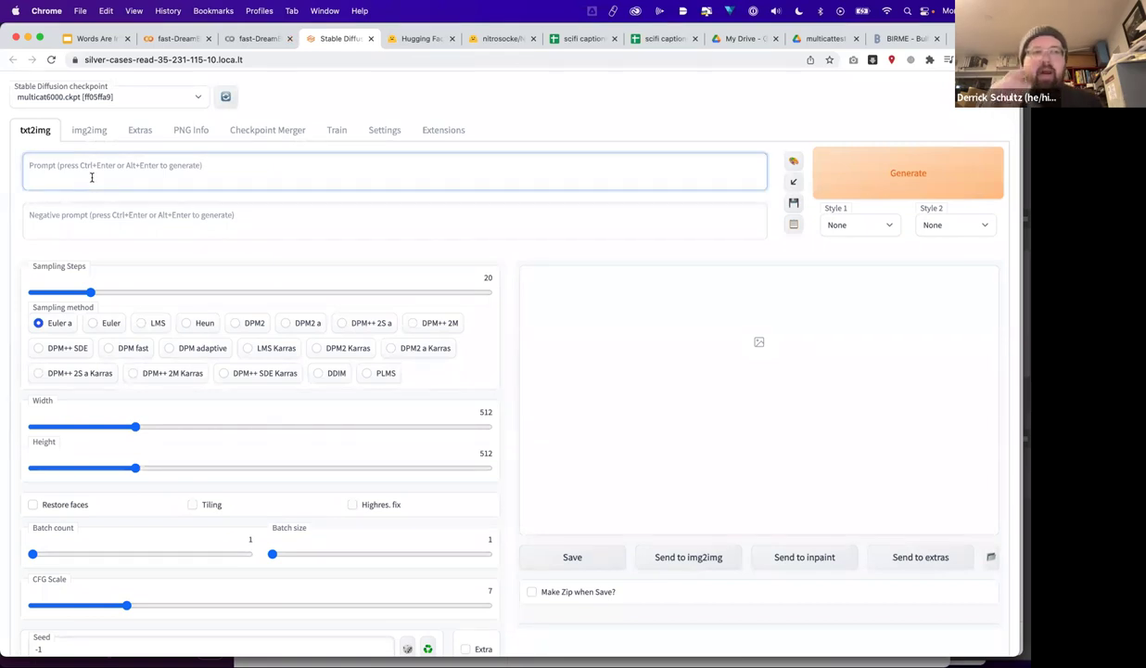
type("pump")
type("kc")
type("a photo ")
type("of")
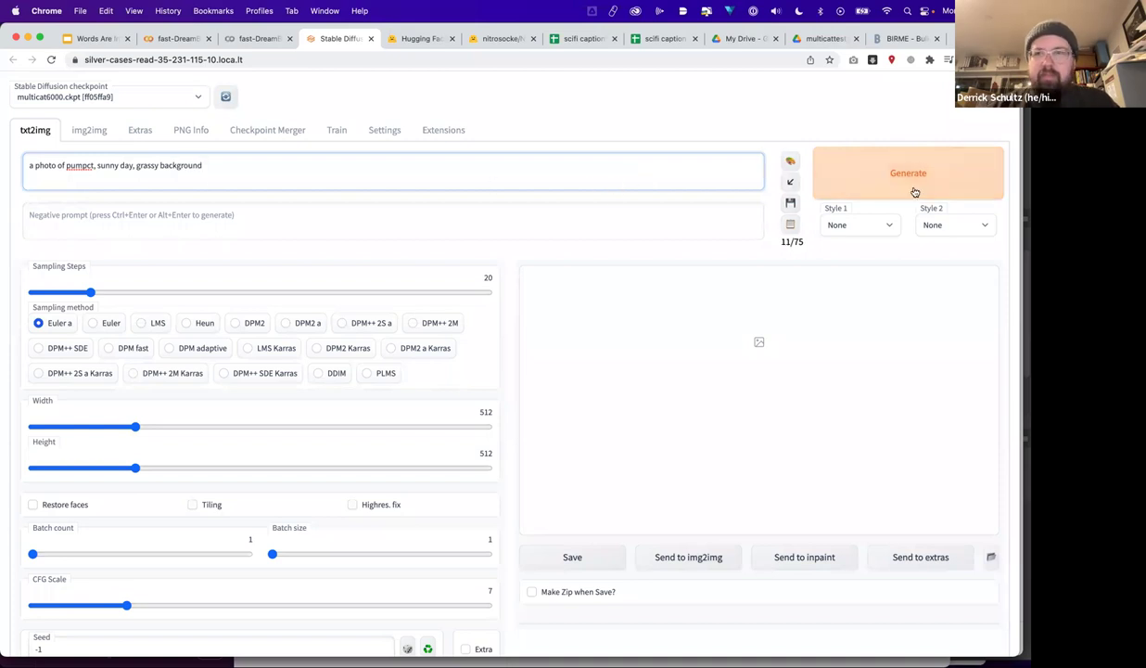
Step: Generate an image with the negative prompt "confusing, ugly, abstract" and enlarge the result
left_click(457, 219)
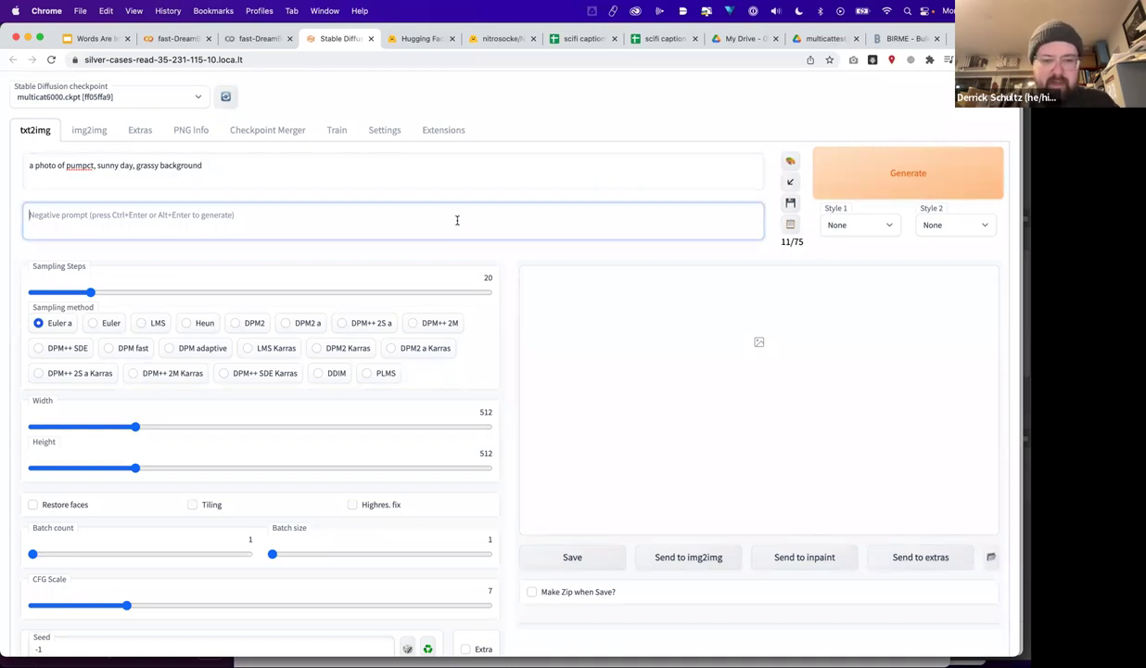
type("confusing")
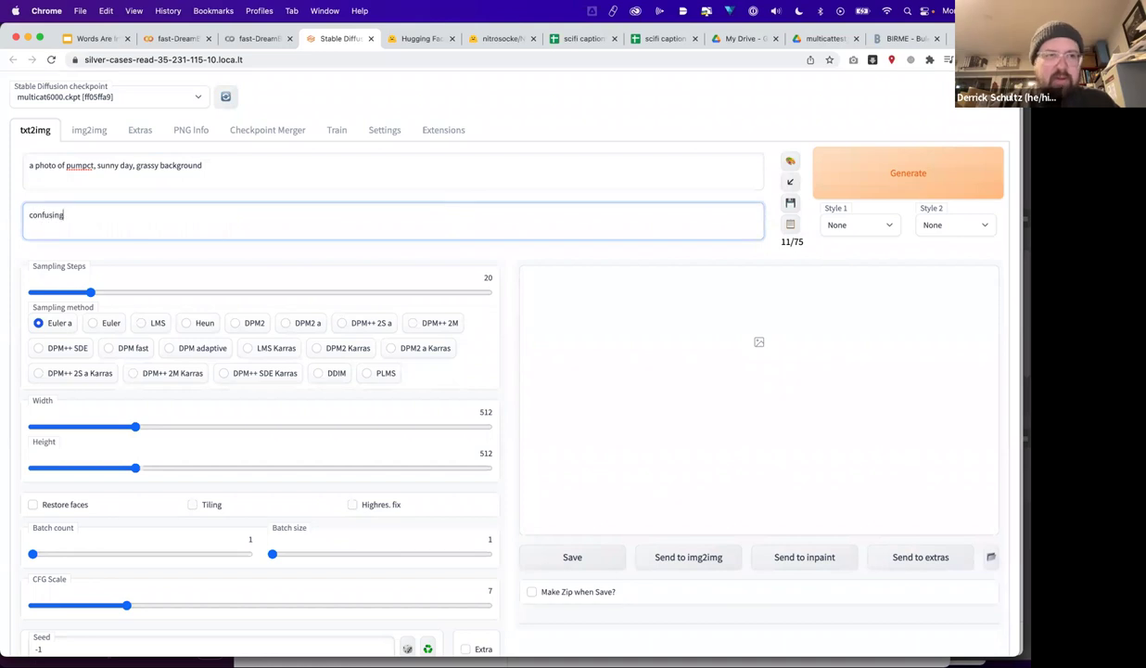
type(", ugly, abstract")
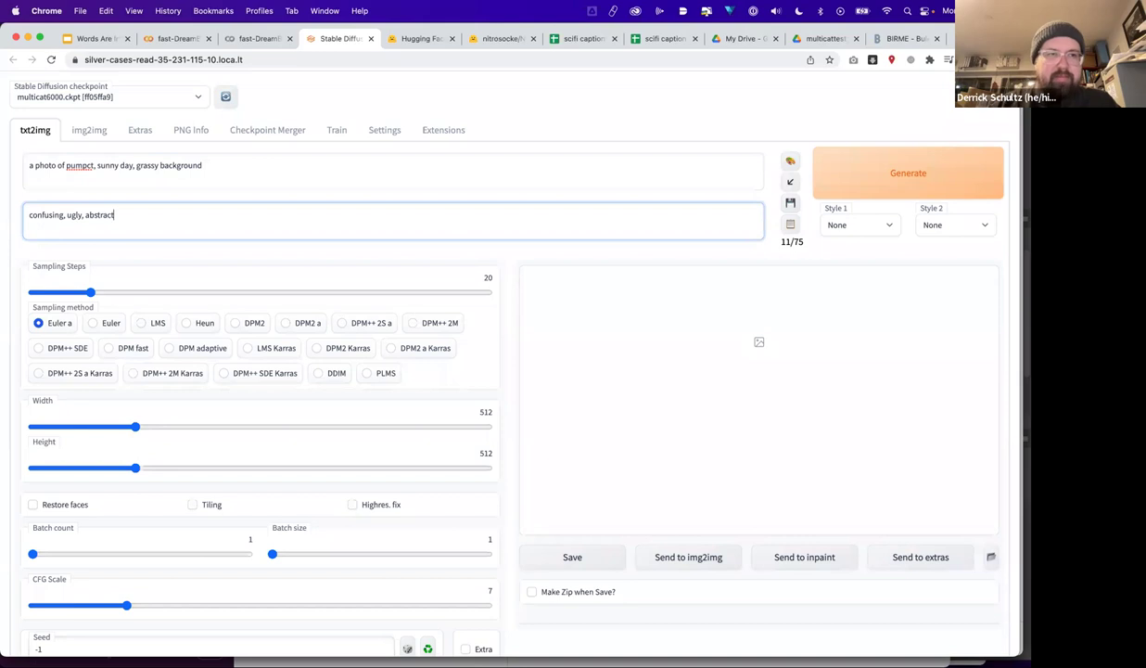
left_click(952, 186)
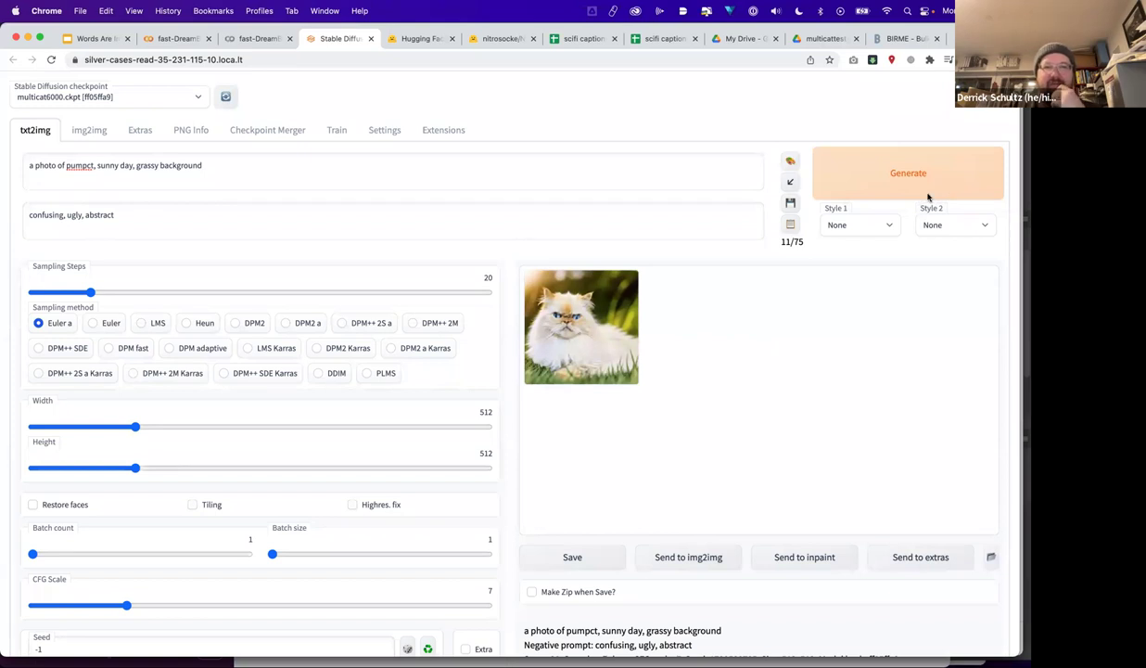
left_click(599, 327)
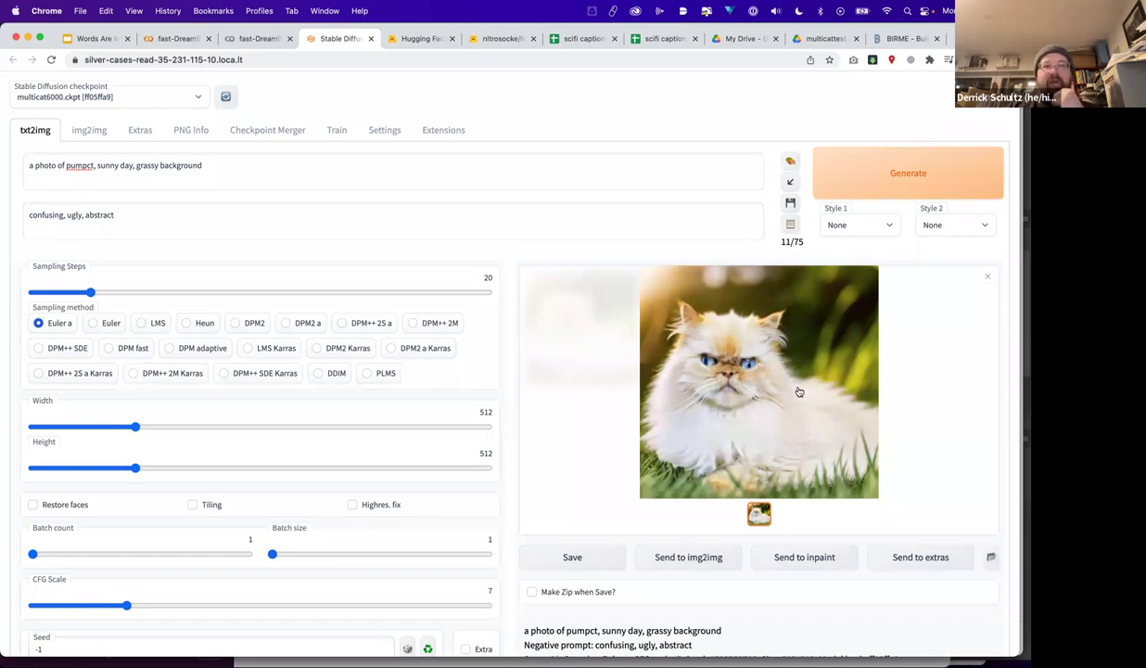
Step: Replace pumpct with pudgect in the prompt and generate a new image
left_click(83, 164)
key("BackSpace")
key("BackSpace")
key("BackSpace")
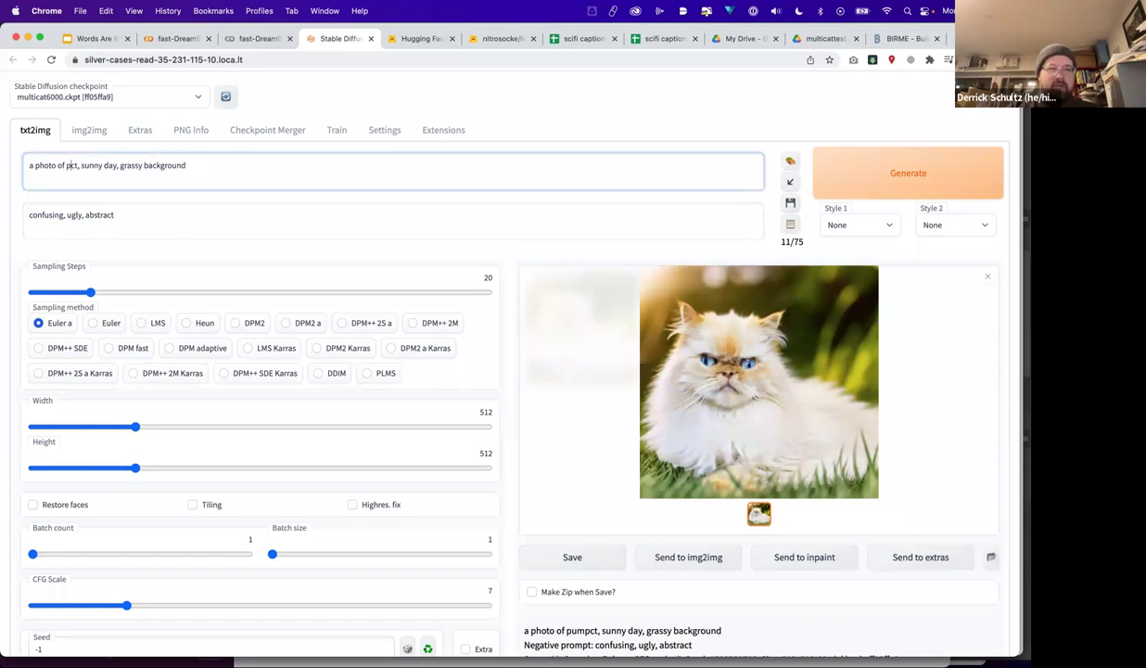
type("udge")
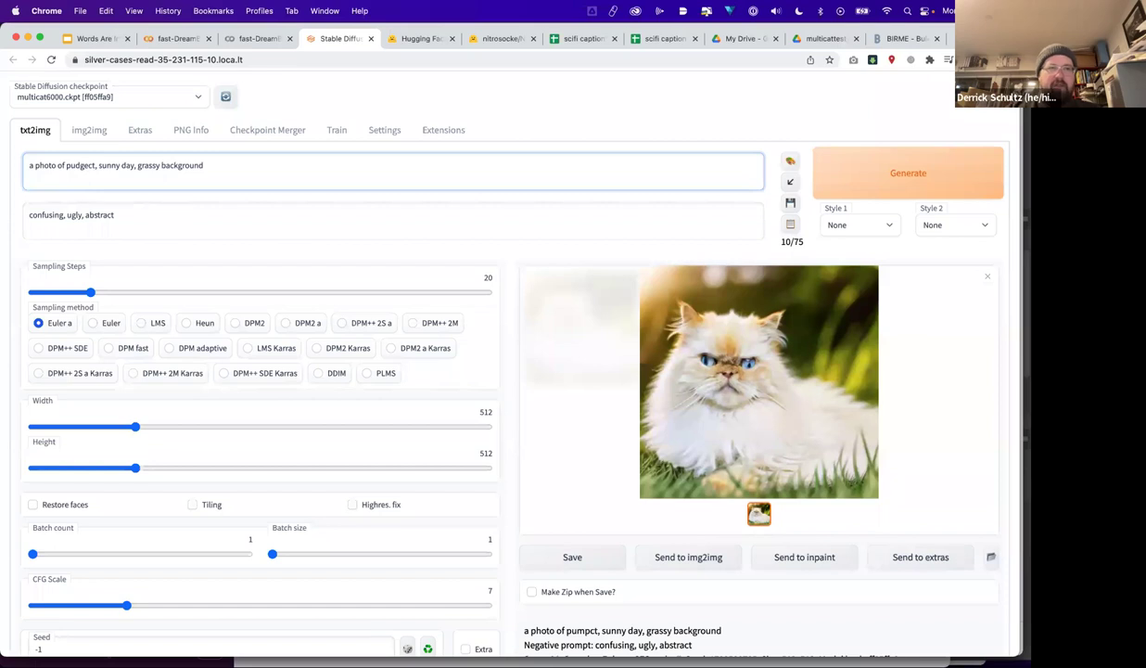
left_click(897, 184)
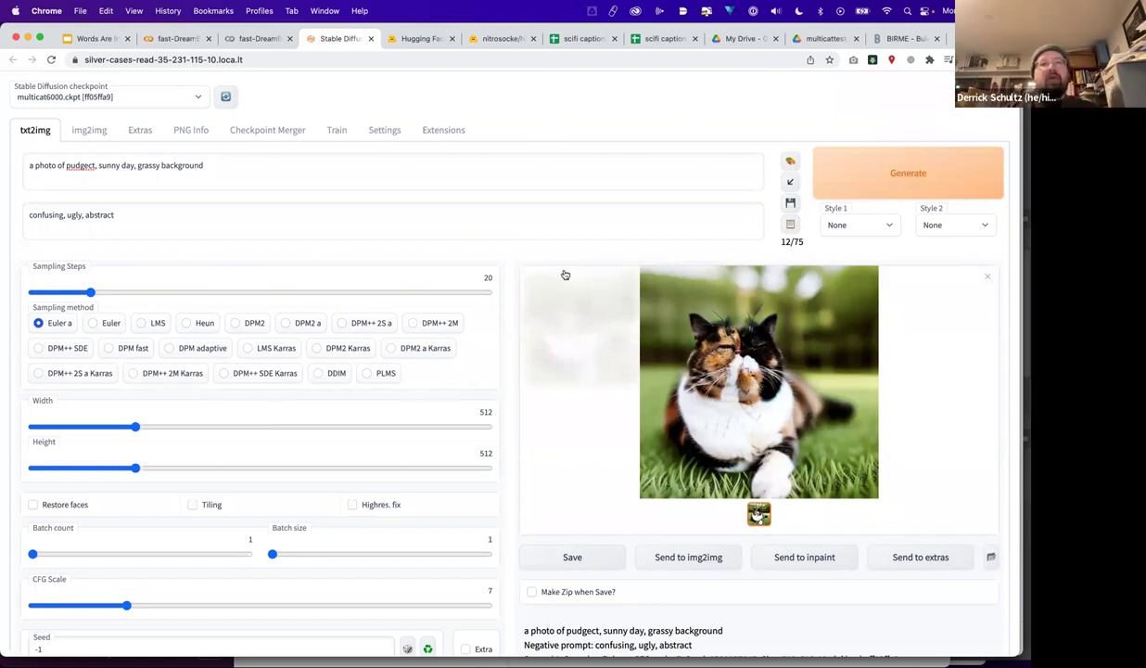
Step: Rewrite the txt2img prompt as "a photo of two cats sitting next to each other, sunny day, grassy background"
left_click(64, 166)
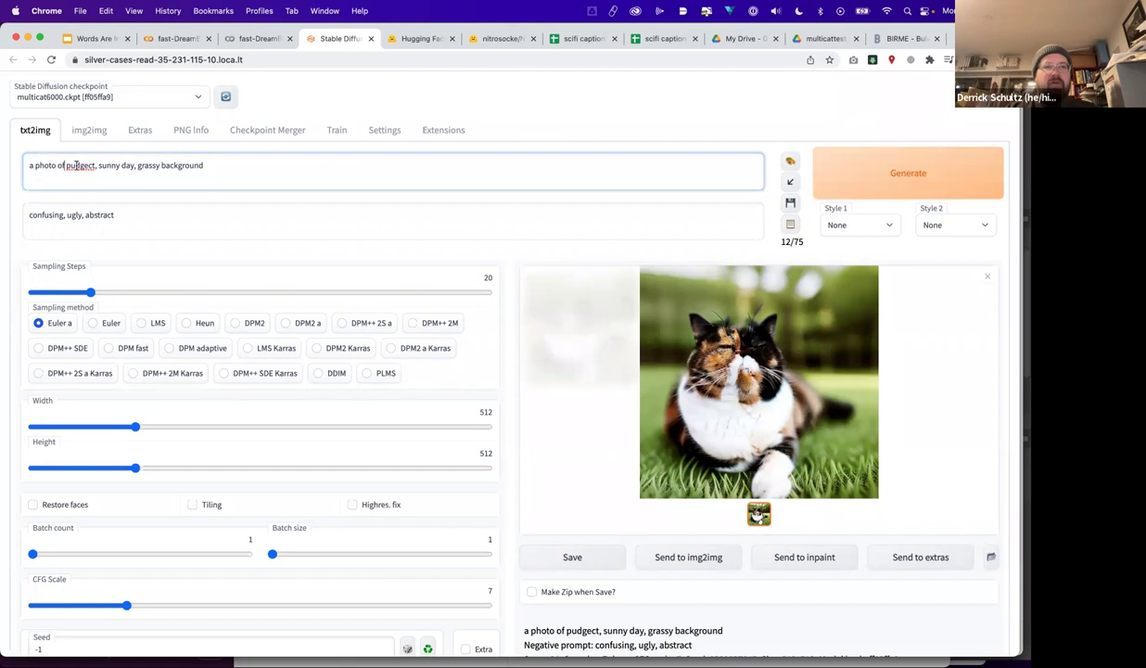
type("a")
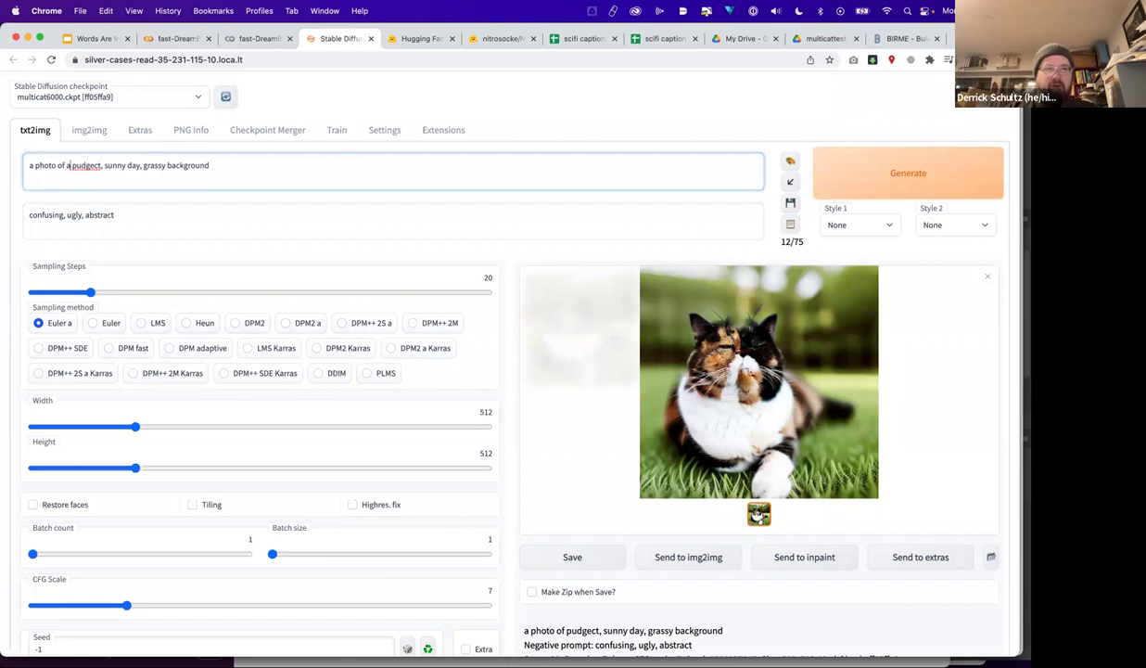
key("BackSpace")
key("BackSpace")
type("two cats sit")
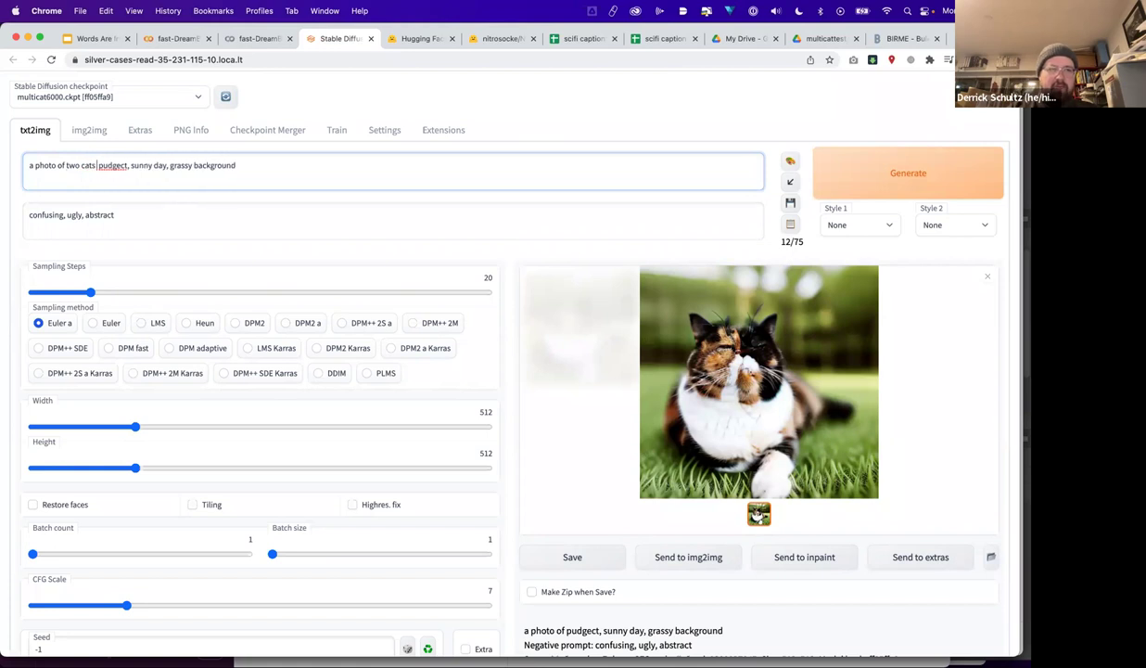
type("ting next to ")
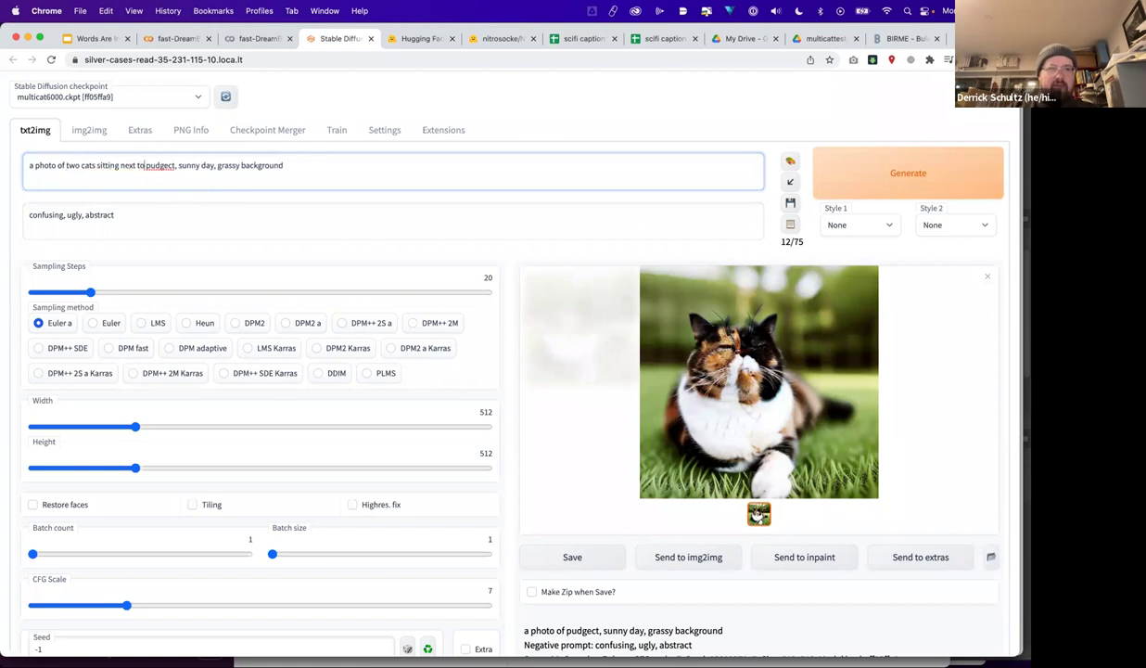
type("each")
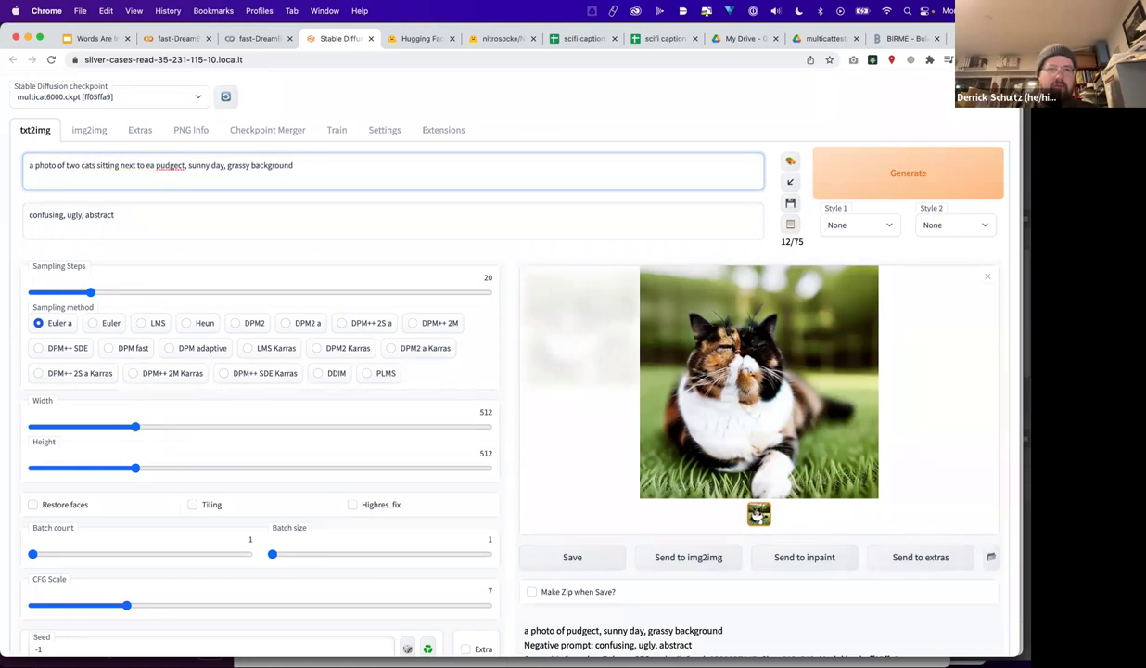
type(" other")
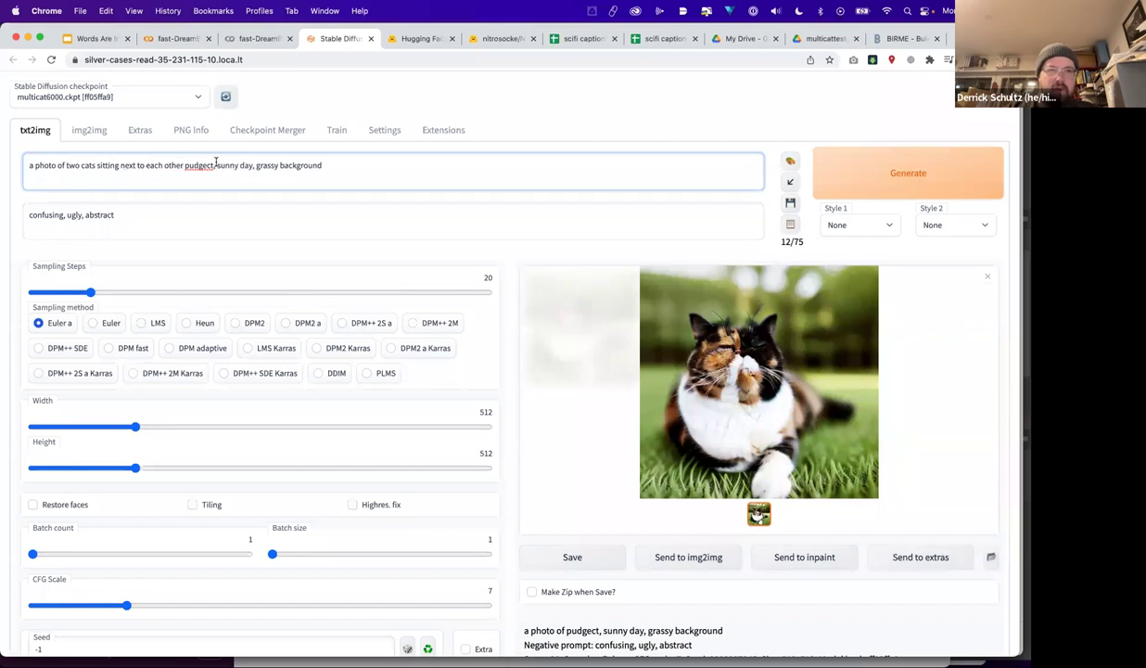
left_click_drag(216, 166, 184, 168)
key("BackSpace")
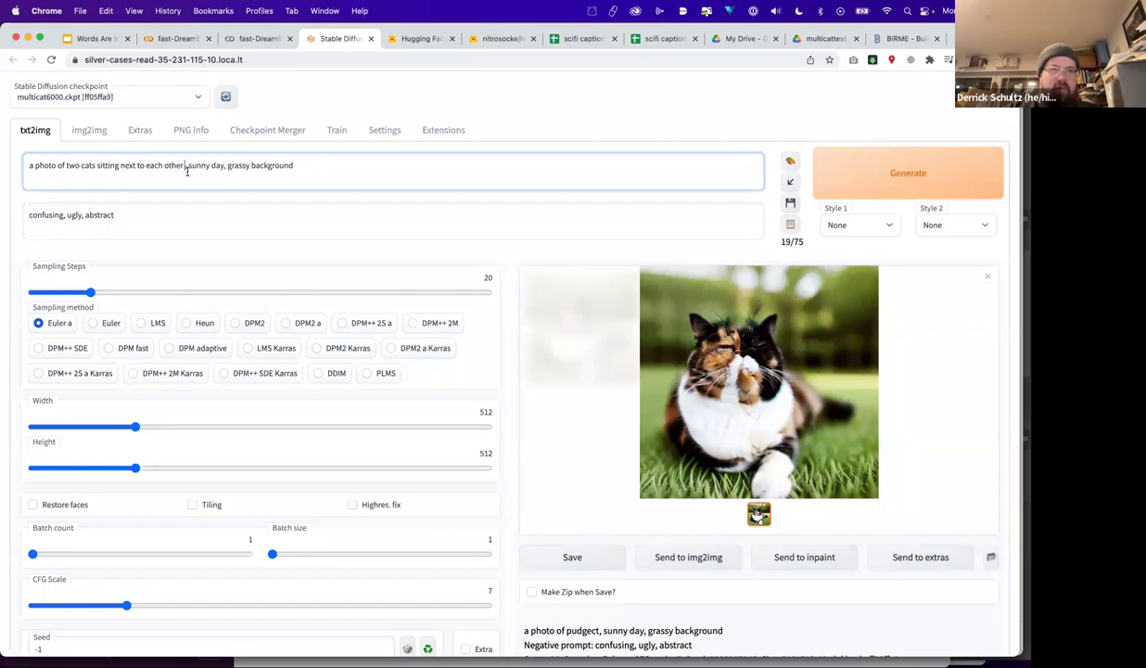
Step: Add ", pudgect and pumpct," after "two cats" in the prompt and generate an image
left_click(99, 167)
type(", pudgect and pumpct,")
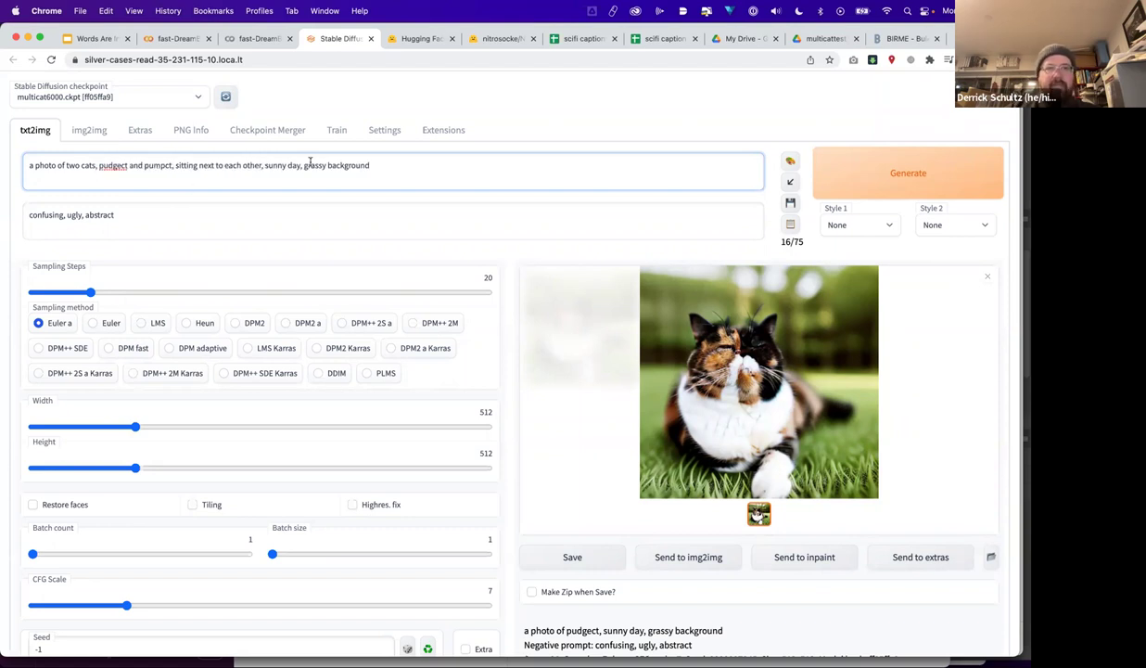
left_click(847, 182)
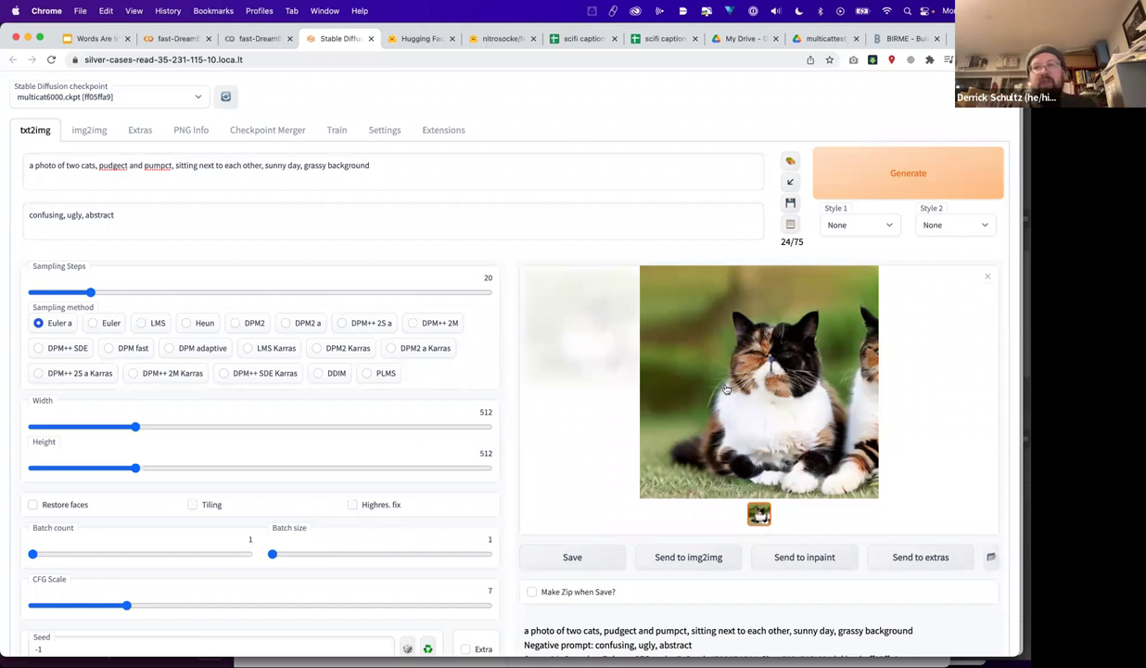
Step: Set the seed to 100 and generate the image of the two cats again
scroll(546, 409, "down", 3)
left_click(47, 537)
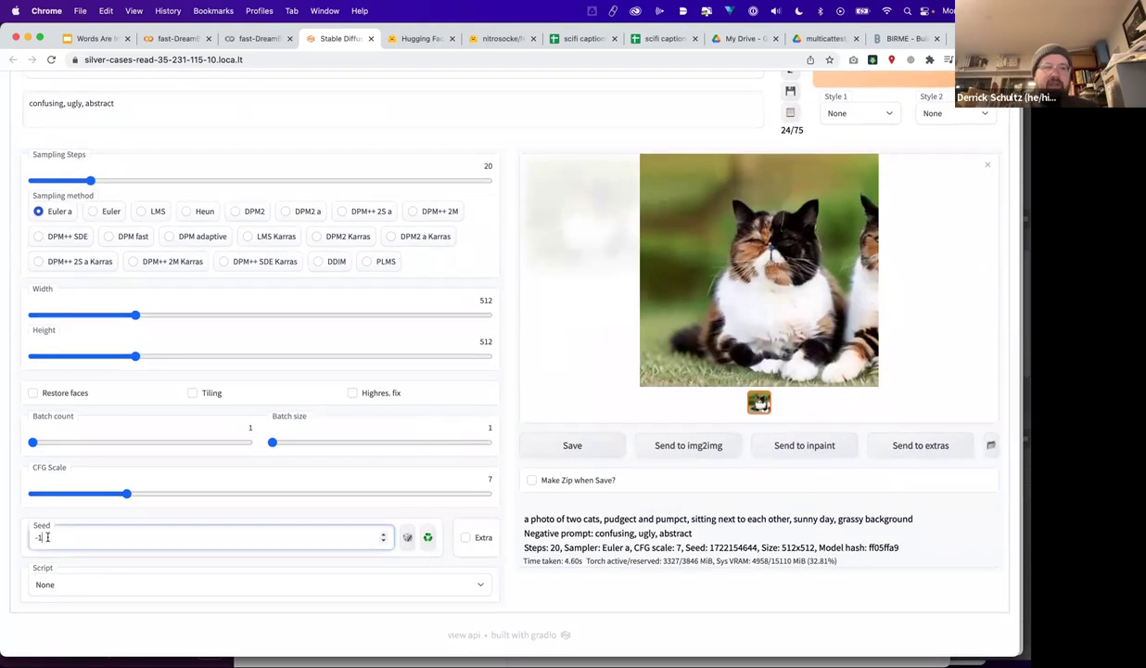
type("10")
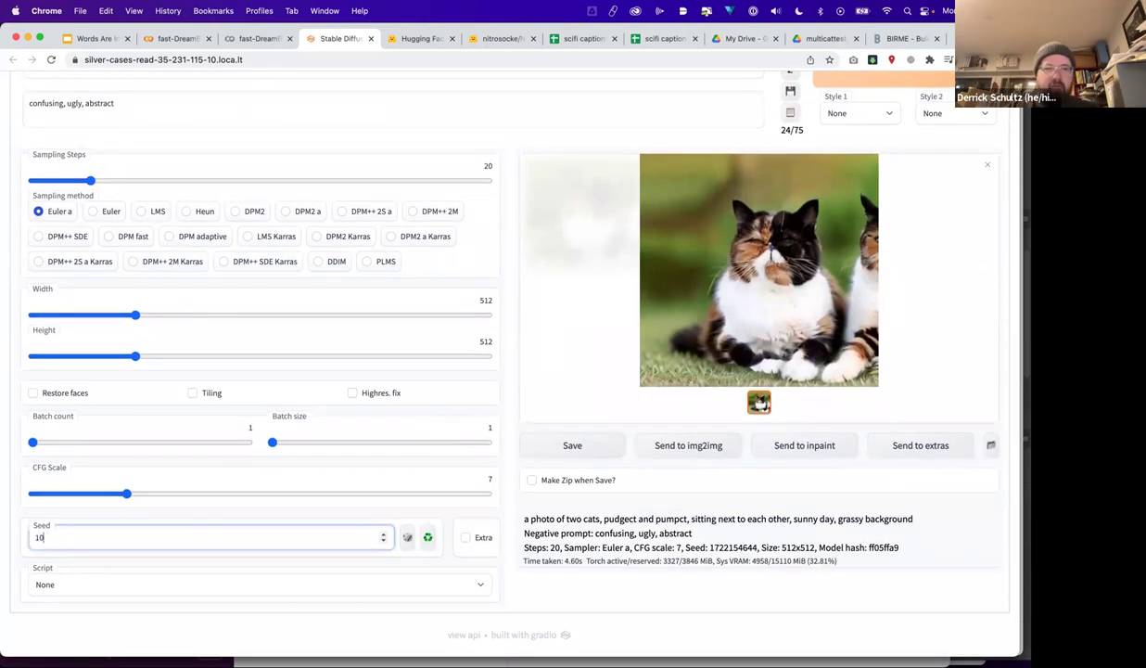
scroll(464, 463, "up", 3)
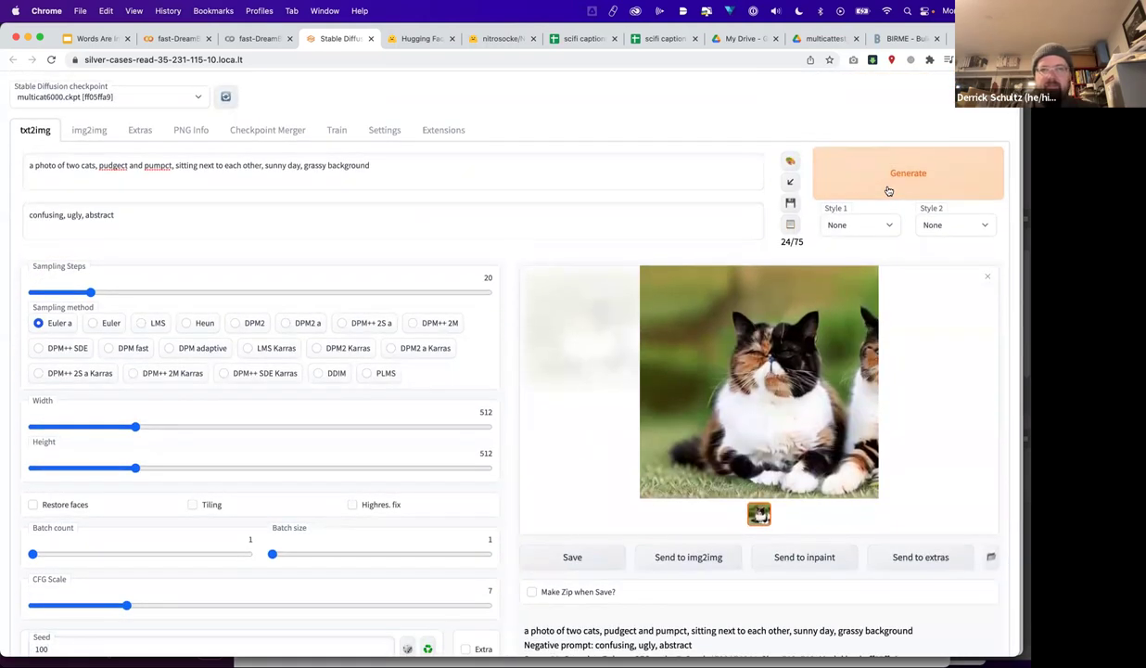
left_click(888, 192)
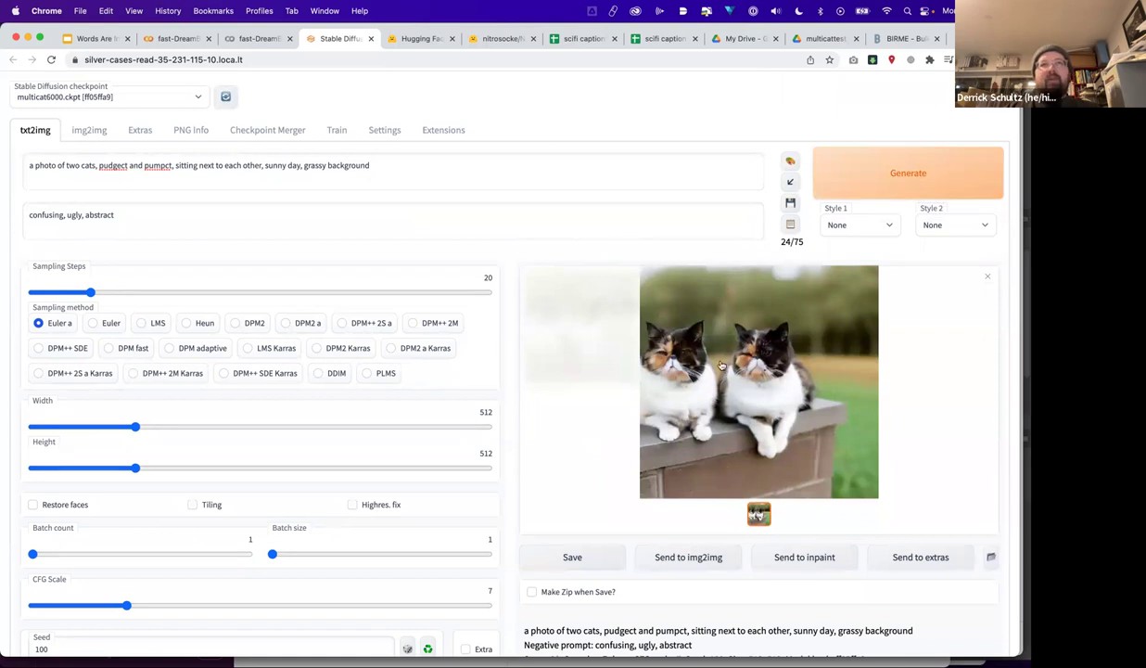
left_click(118, 165)
double_click(126, 165)
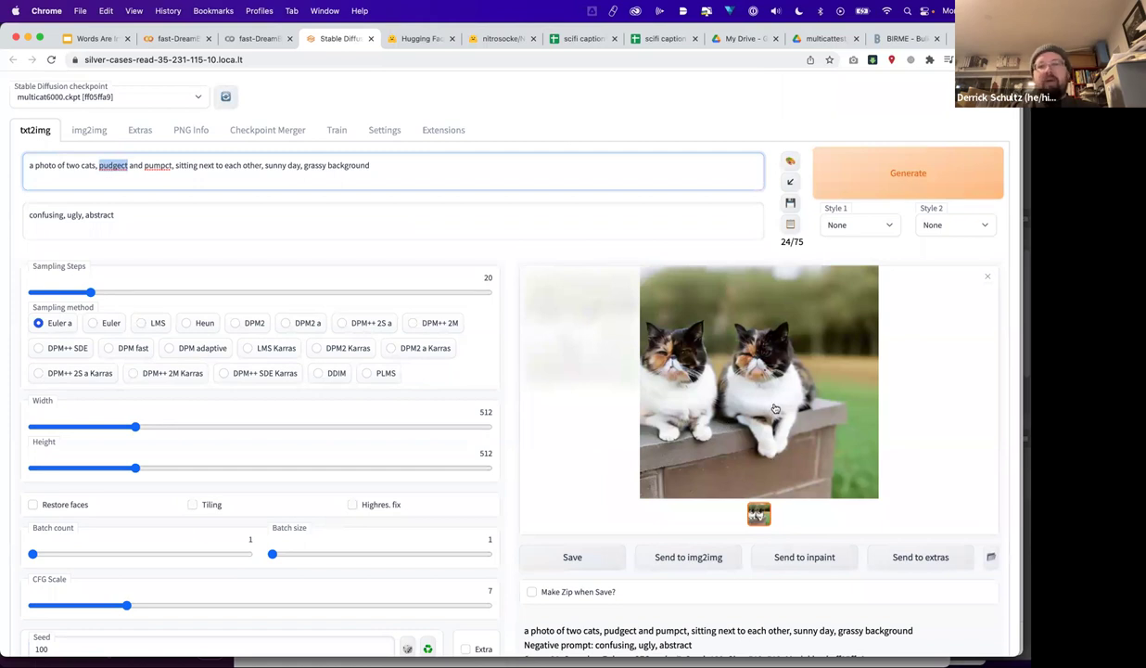
Step: Send the generated image to inpainting and mask the whole right-hand cat with an enlarged brush
left_click(804, 557)
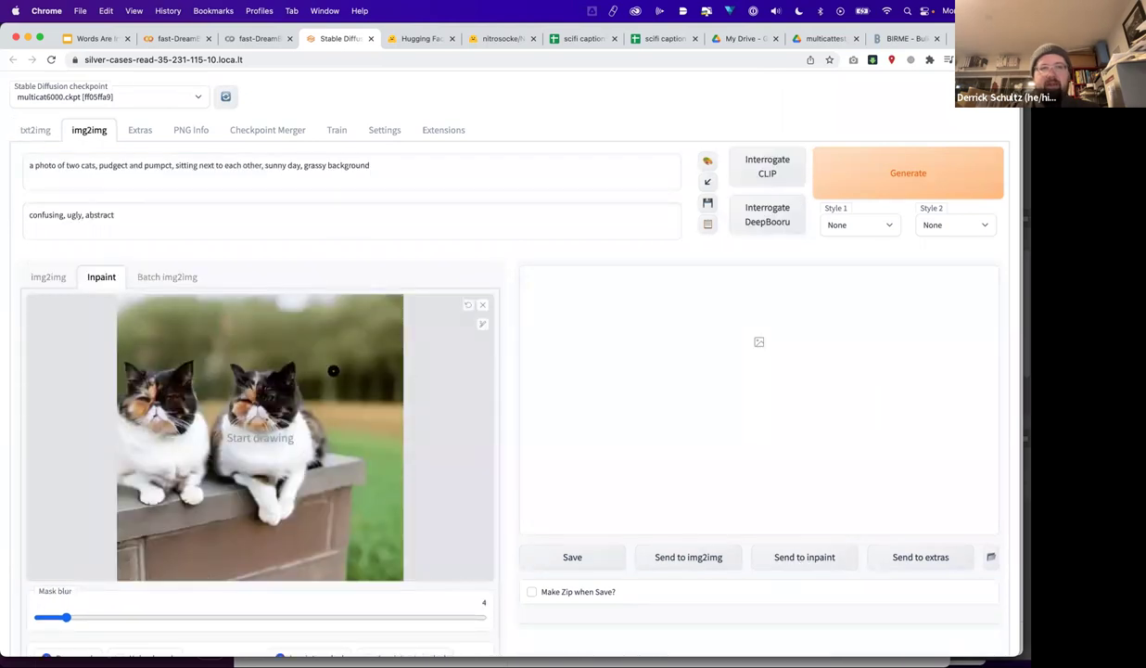
left_click(482, 324)
mouse_move(468, 328)
left_mouse_down()
mouse_move(417, 328)
mouse_move(436, 329)
left_mouse_up()
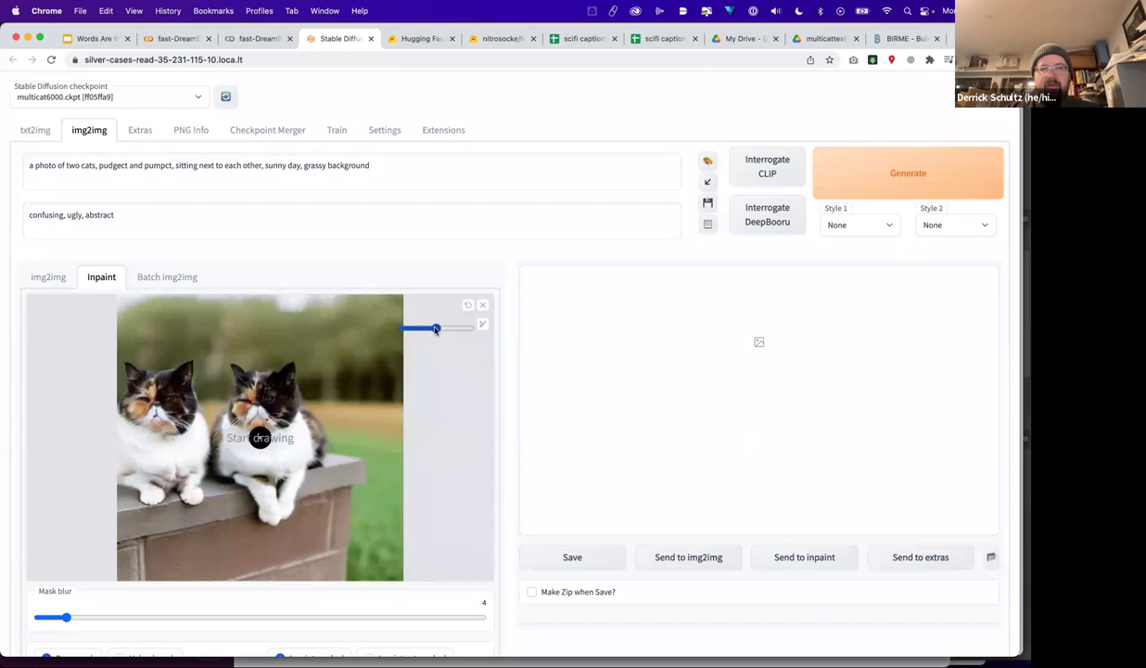
mouse_move(242, 384)
left_mouse_down()
mouse_move(230, 357)
mouse_move(232, 411)
mouse_move(214, 419)
mouse_move(209, 452)
mouse_move(263, 512)
mouse_move(320, 426)
mouse_move(284, 388)
mouse_move(276, 357)
mouse_move(258, 364)
mouse_move(236, 413)
mouse_move(269, 386)
mouse_move(295, 419)
mouse_move(266, 483)
left_mouse_up()
mouse_move(268, 460)
left_mouse_down()
mouse_move(232, 417)
mouse_move(227, 446)
left_mouse_up()
Step: Shorten the inpaint prompt to "a photo of pumpct" and generate the masked cat's replacement, viewing it enlarged
left_click(93, 166)
left_click_drag(63, 166, 95, 165)
key("BackSpace")
type("f")
key("BackSpace")
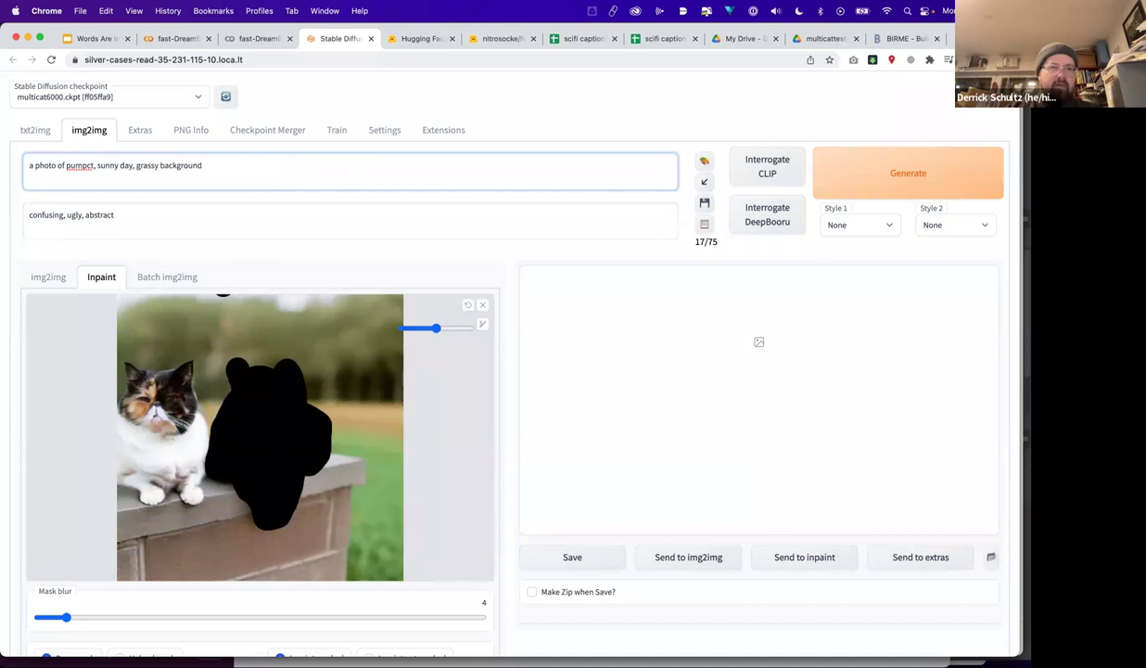
left_click_drag(201, 165, 95, 164)
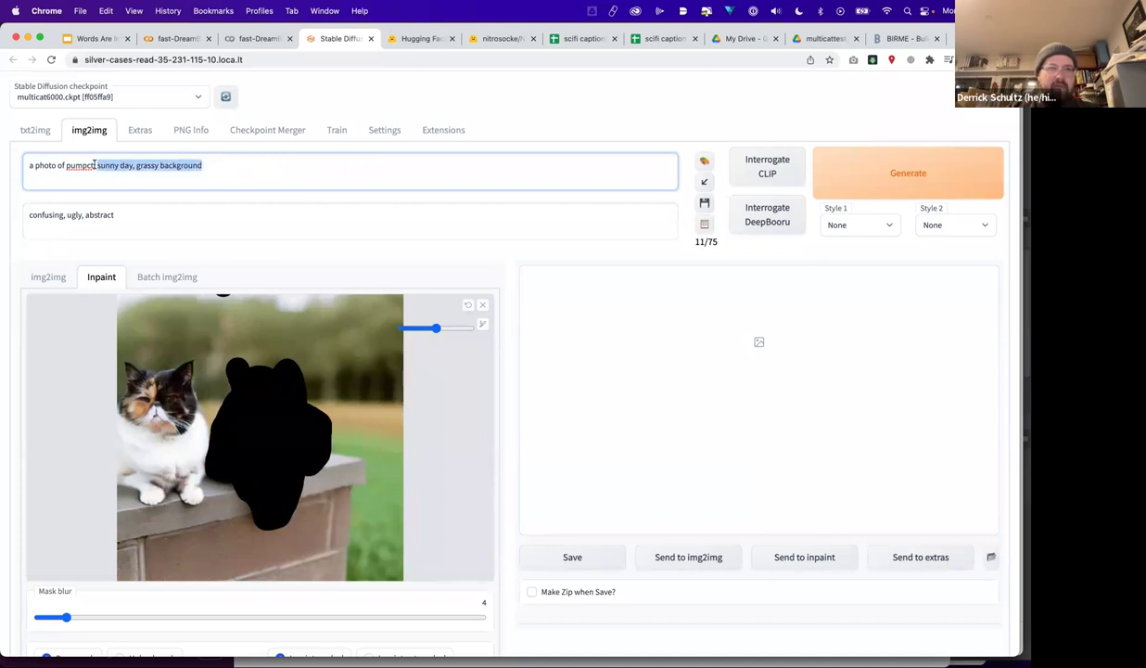
key("BackSpace")
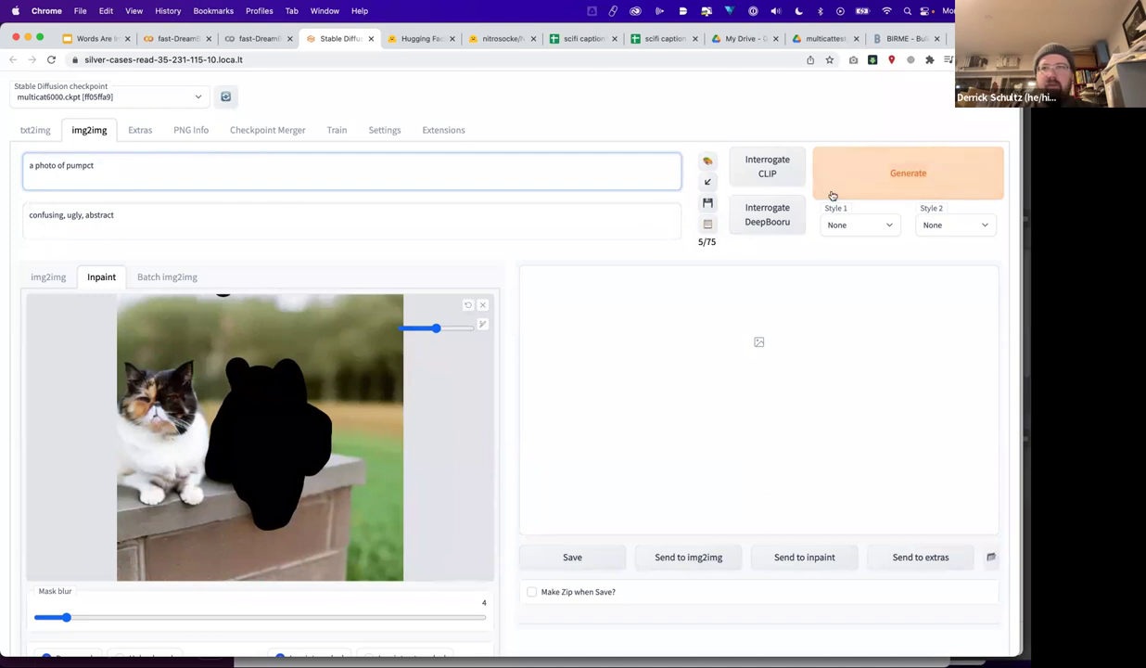
left_click(884, 182)
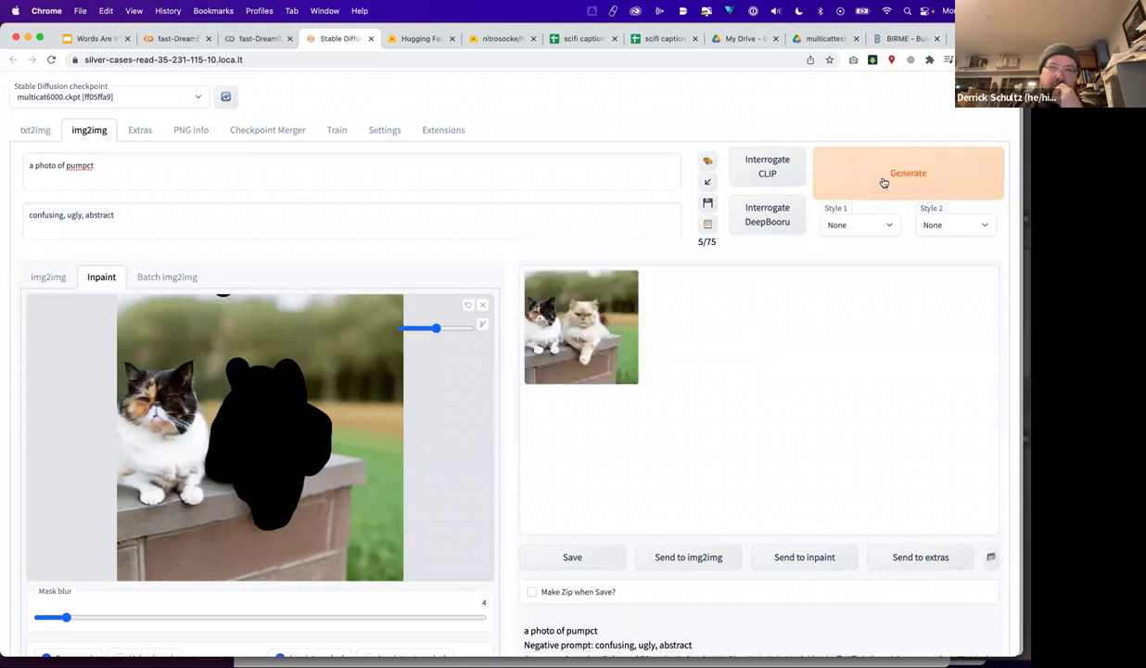
left_click(595, 346)
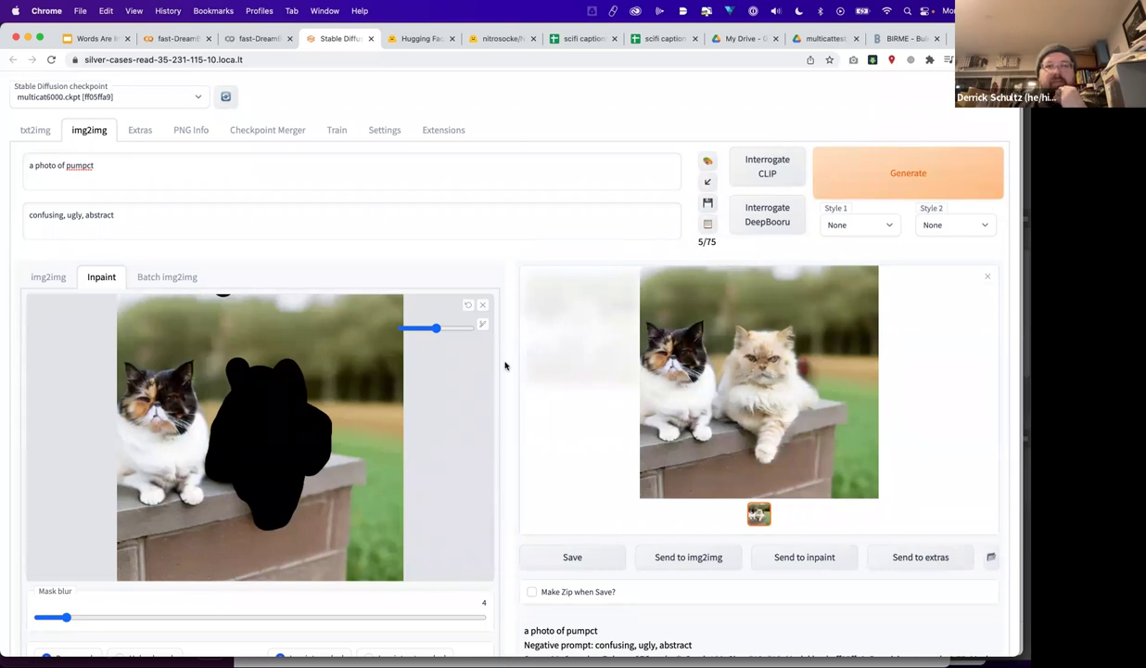
Step: Set the sampling steps to 40 and regenerate the inpainted image
scroll(505, 365, "down", 5)
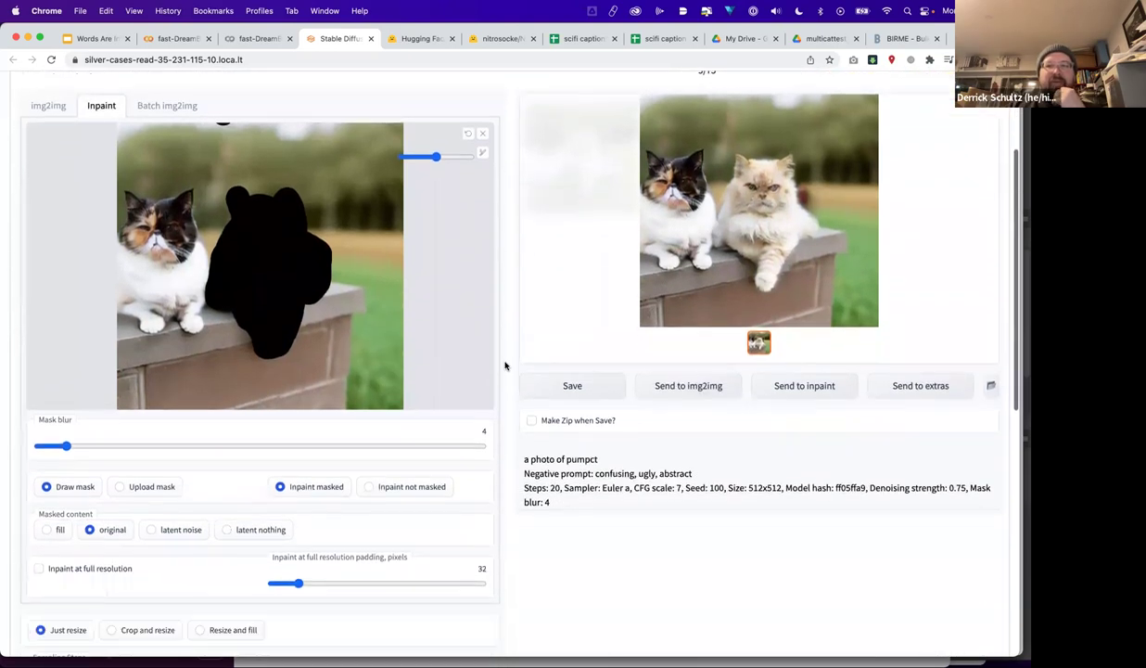
scroll(506, 366, "up", 4)
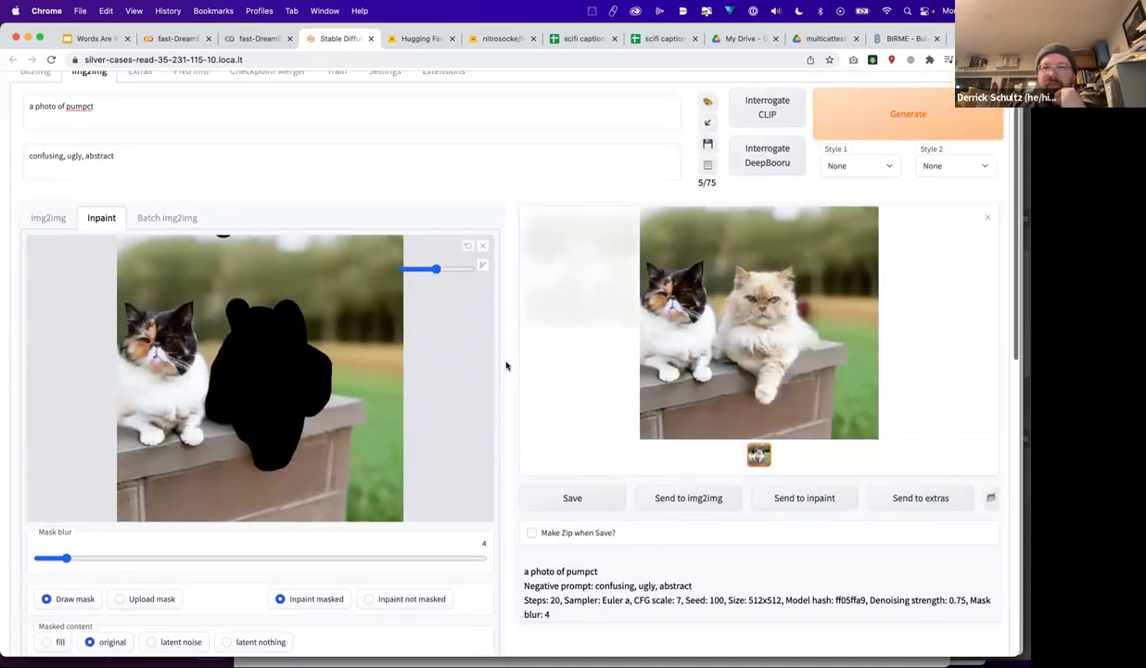
scroll(66, 557, "down", 3)
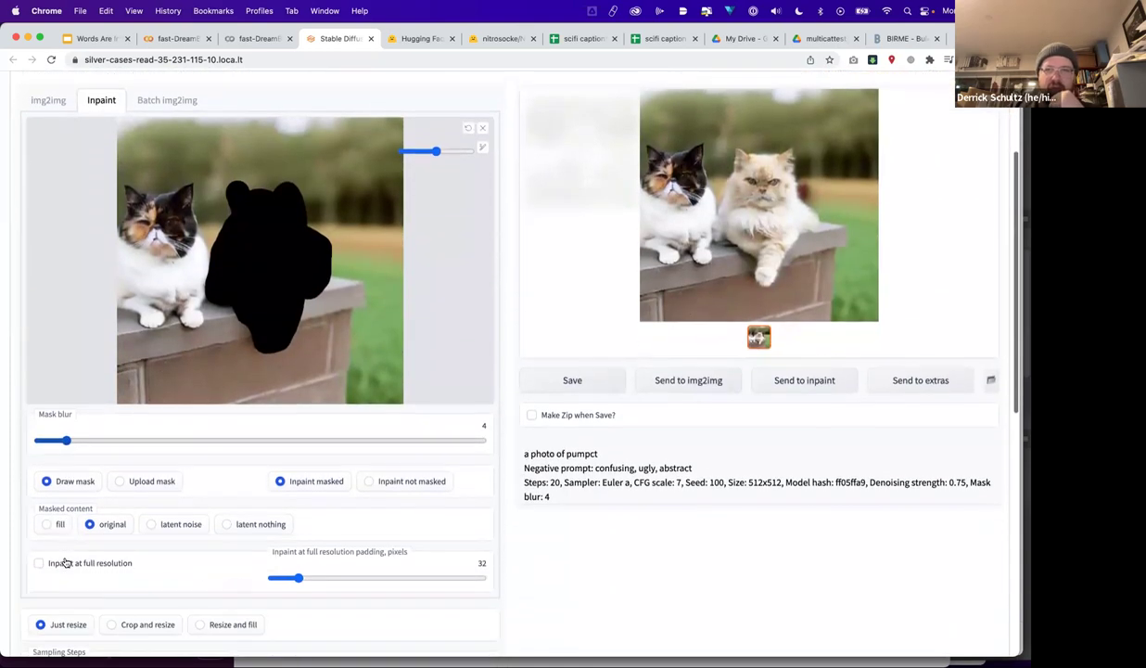
scroll(66, 561, "down", 2)
left_click_drag(90, 564, 152, 564)
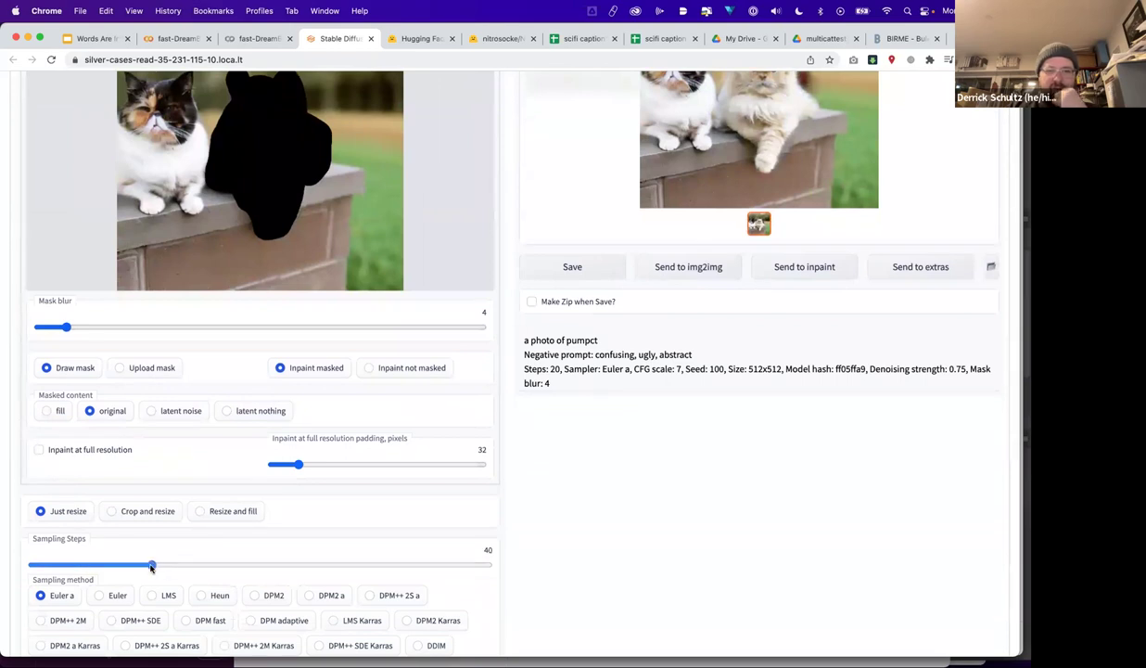
scroll(515, 496, "up", 6)
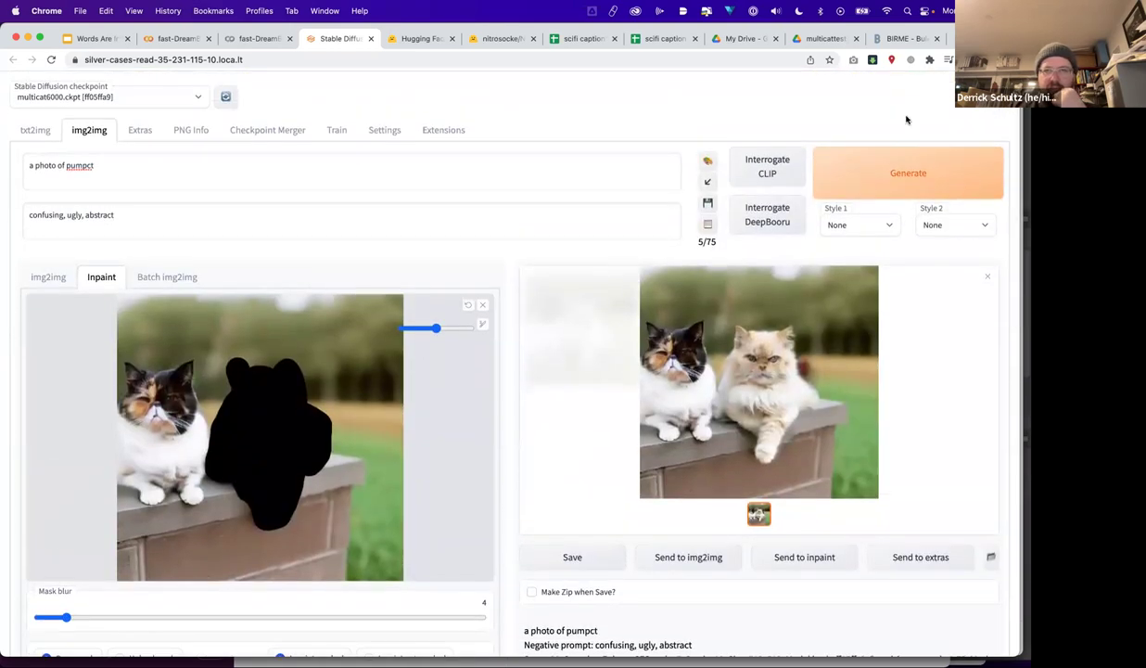
left_click(912, 164)
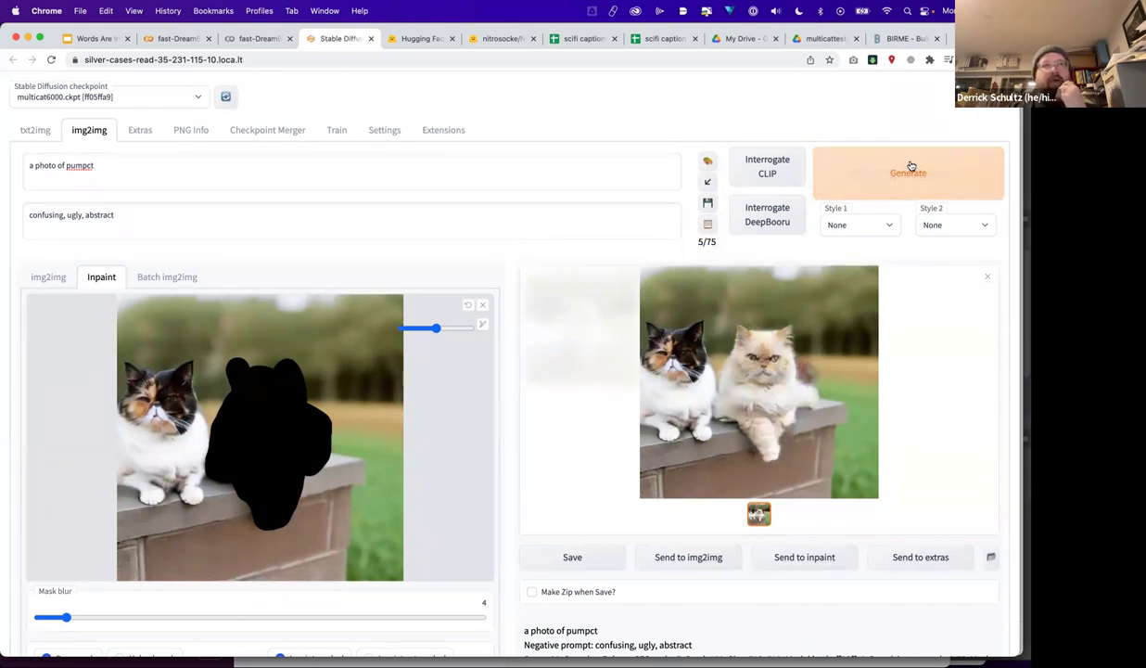
Step: Return to the txt2img page and its generated image of the two cats
left_click(168, 165)
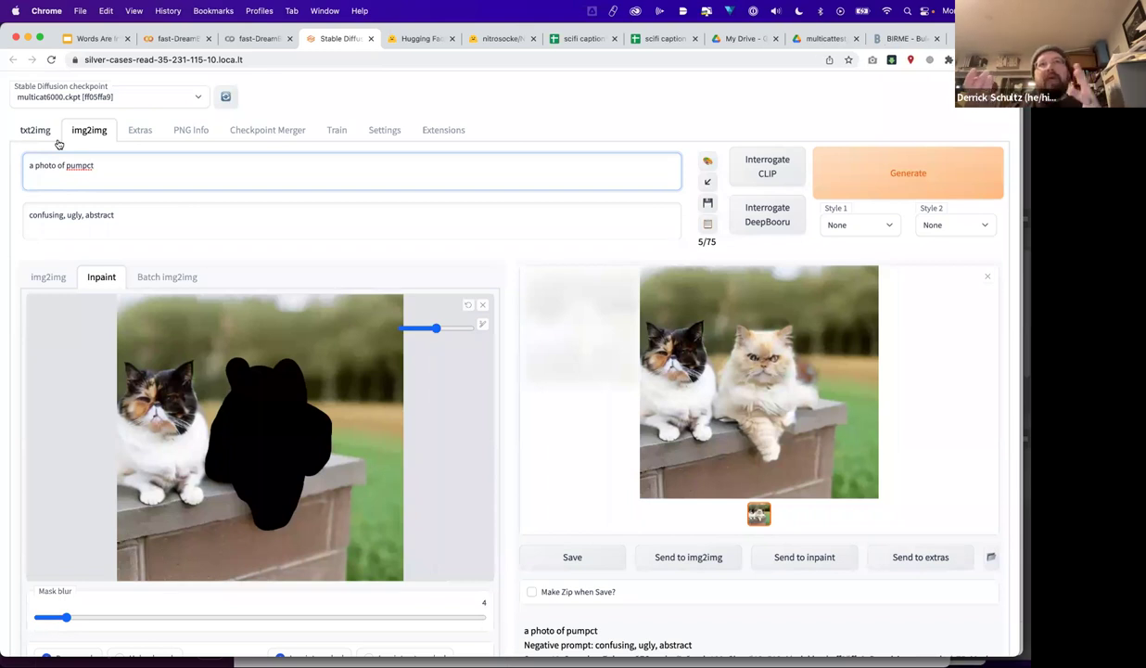
left_click_drag(94, 165, 66, 166)
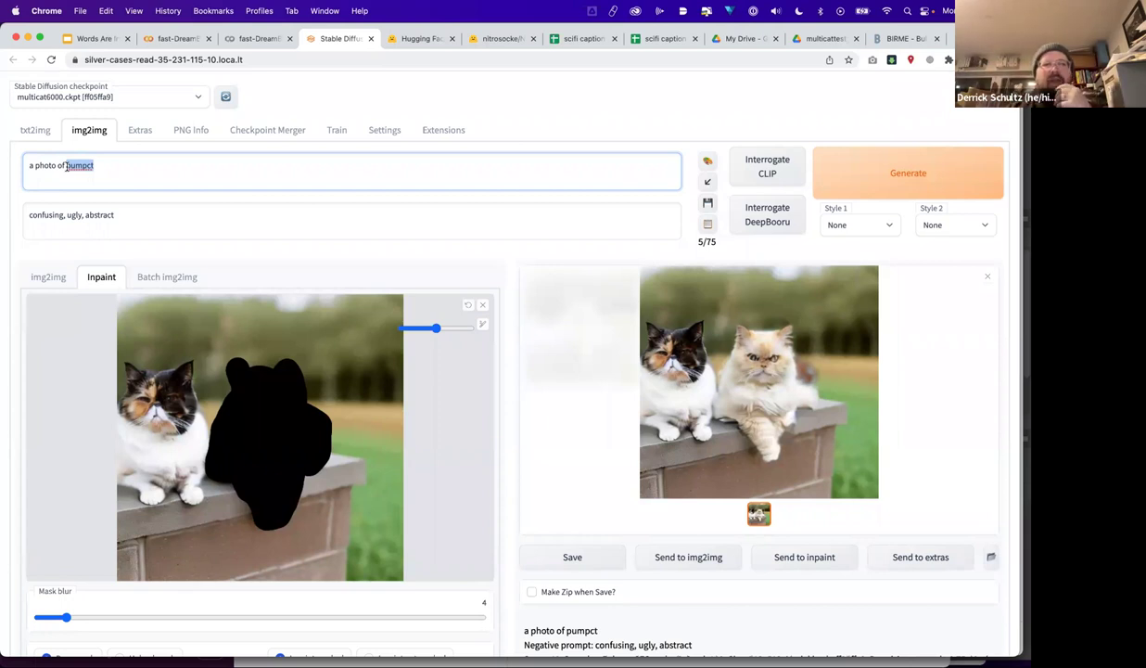
left_click(28, 131)
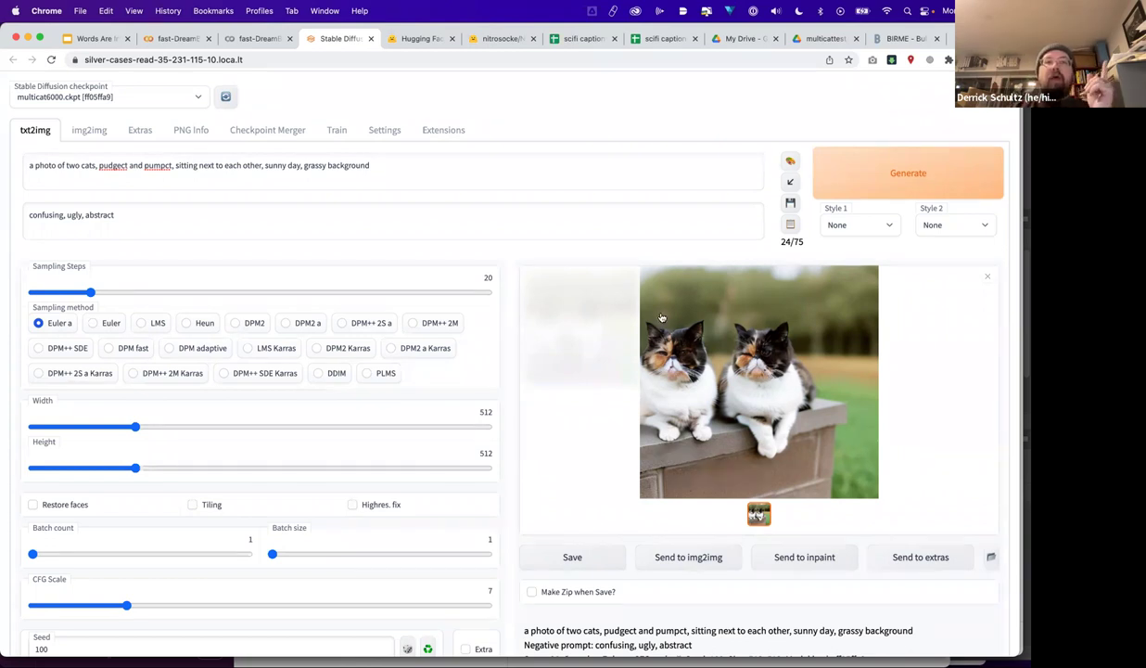
Step: Switch to the fast-DreamBooth Colab notebook and review the running test cell's output
left_click(255, 41)
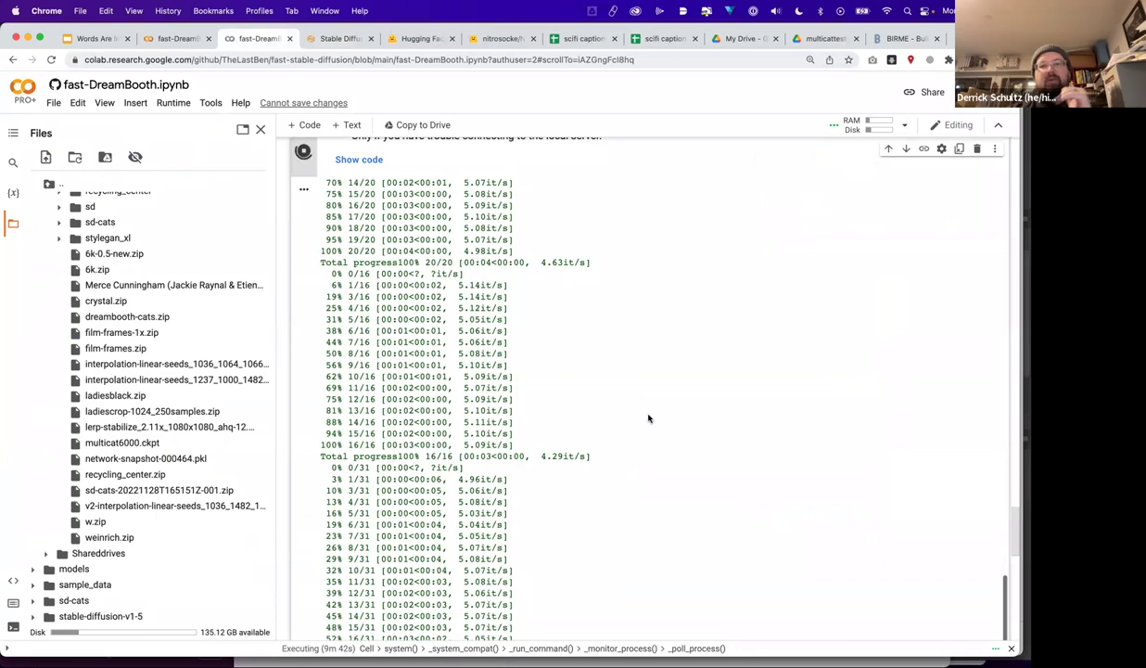
scroll(649, 418, "up", 5)
scroll(648, 418, "up", 10)
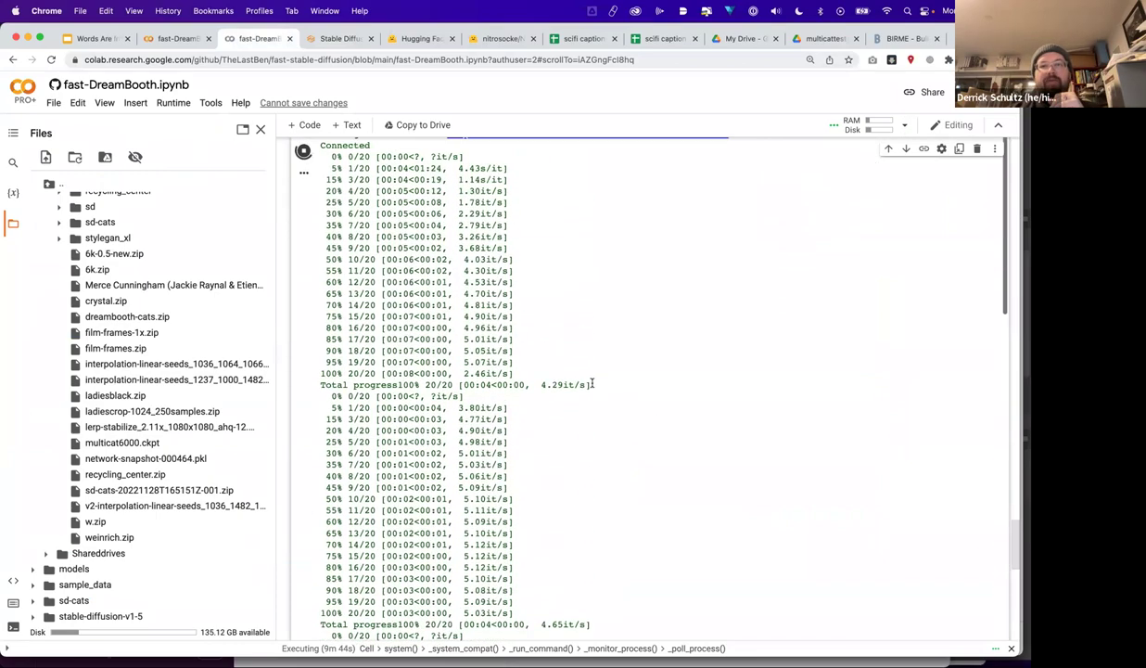
scroll(458, 397, "down", 15)
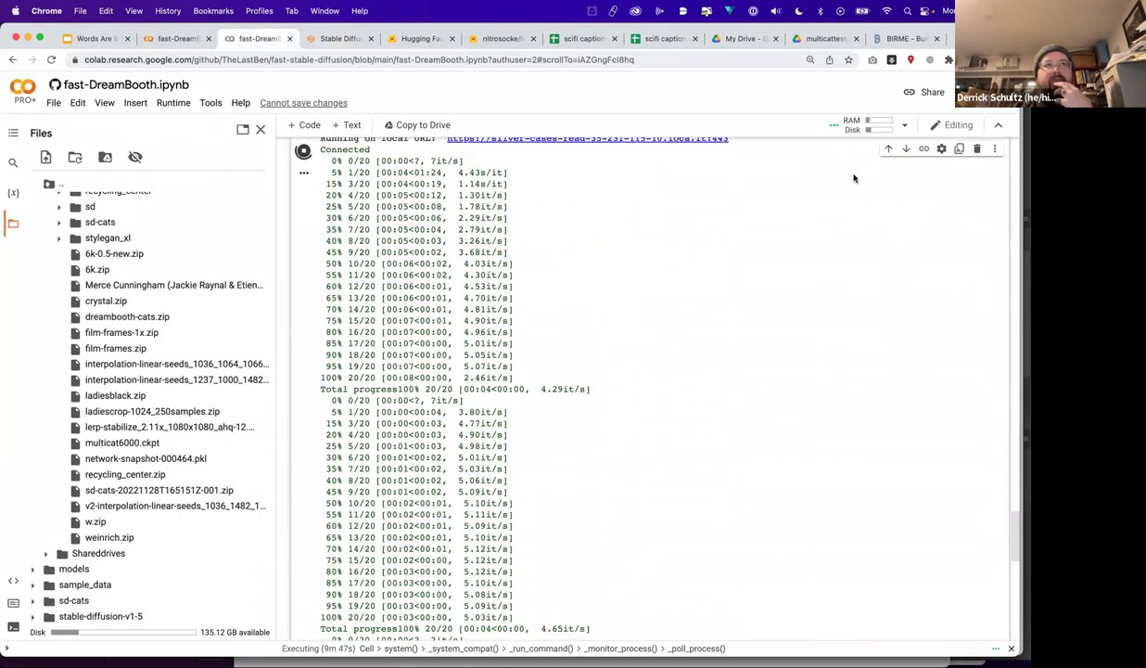
Step: Switch to Google Drive, inspect the contents of the sd folder, and return to the My Drive list
mouse_move(879, 135)
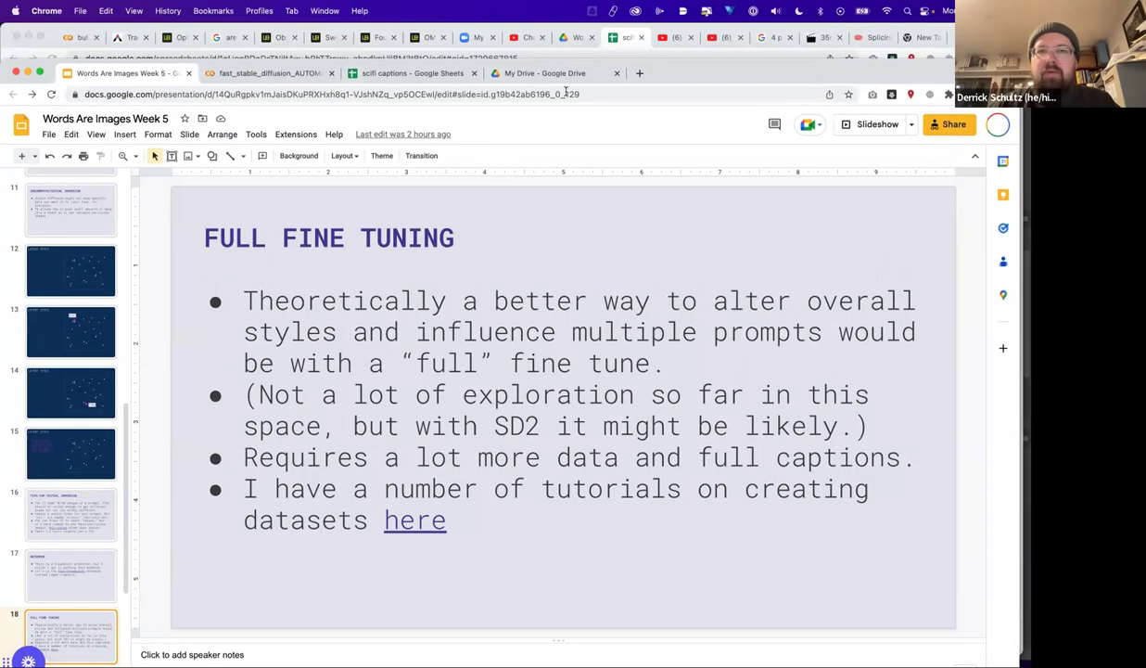
left_click(547, 74)
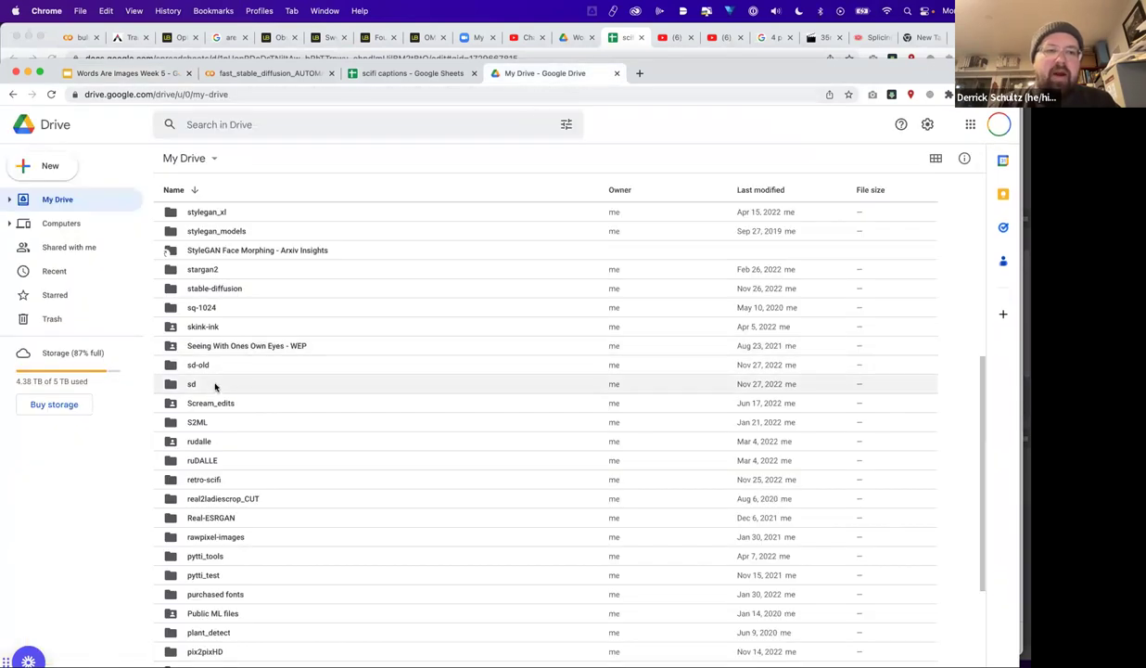
double_click(211, 384)
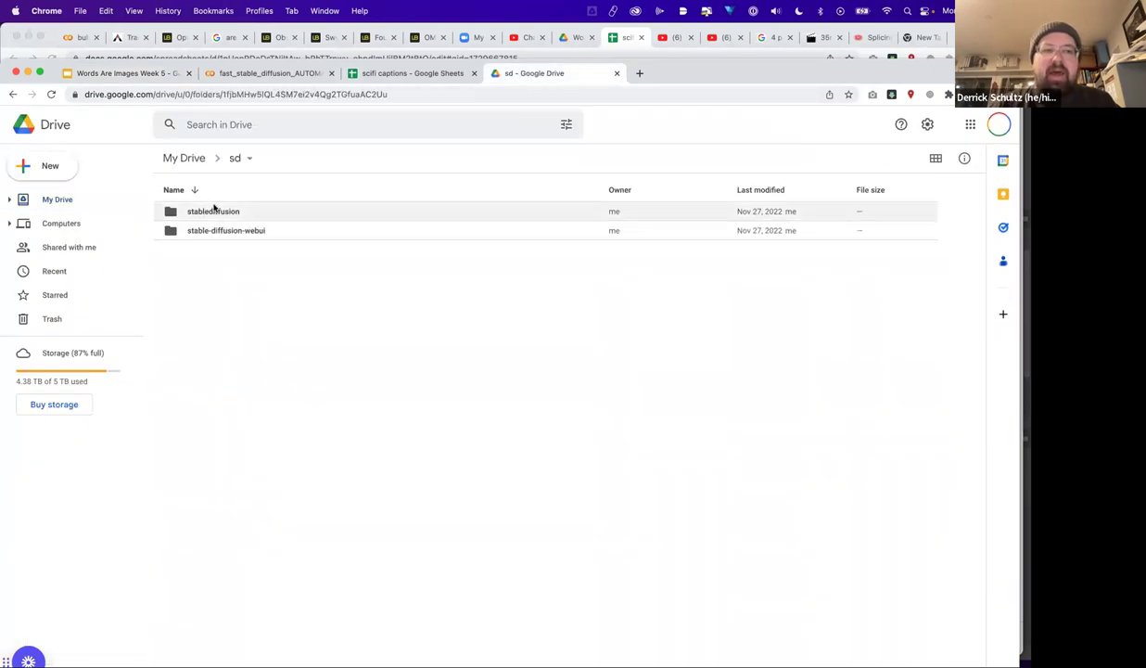
left_click(192, 159)
scroll(218, 398, "down", 5)
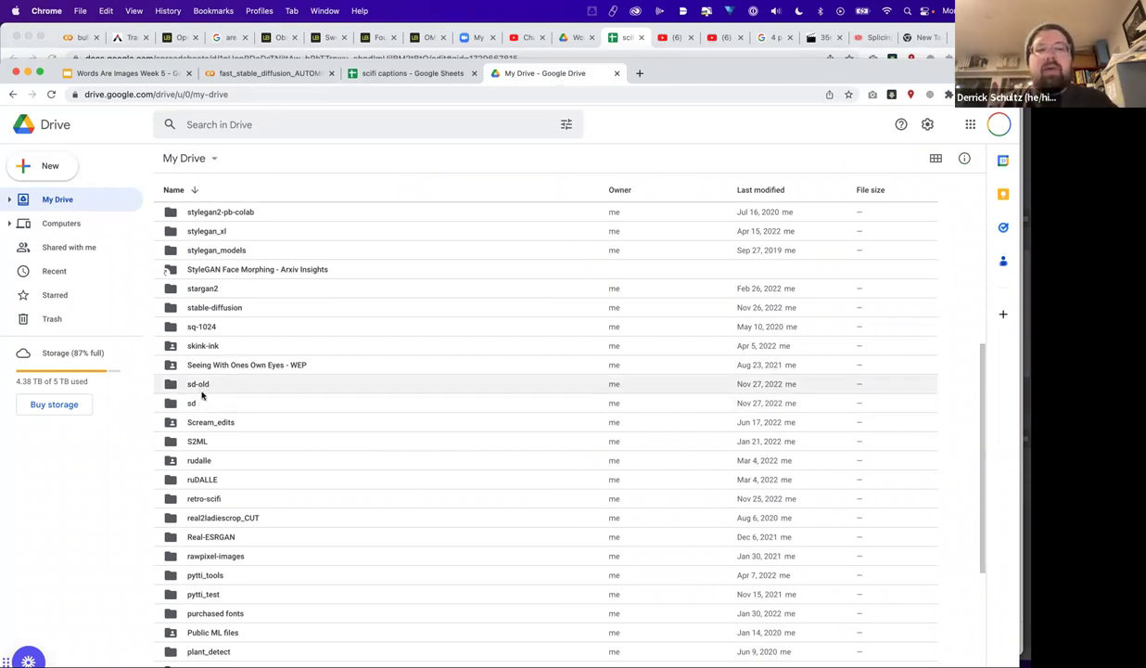
right_click(200, 405)
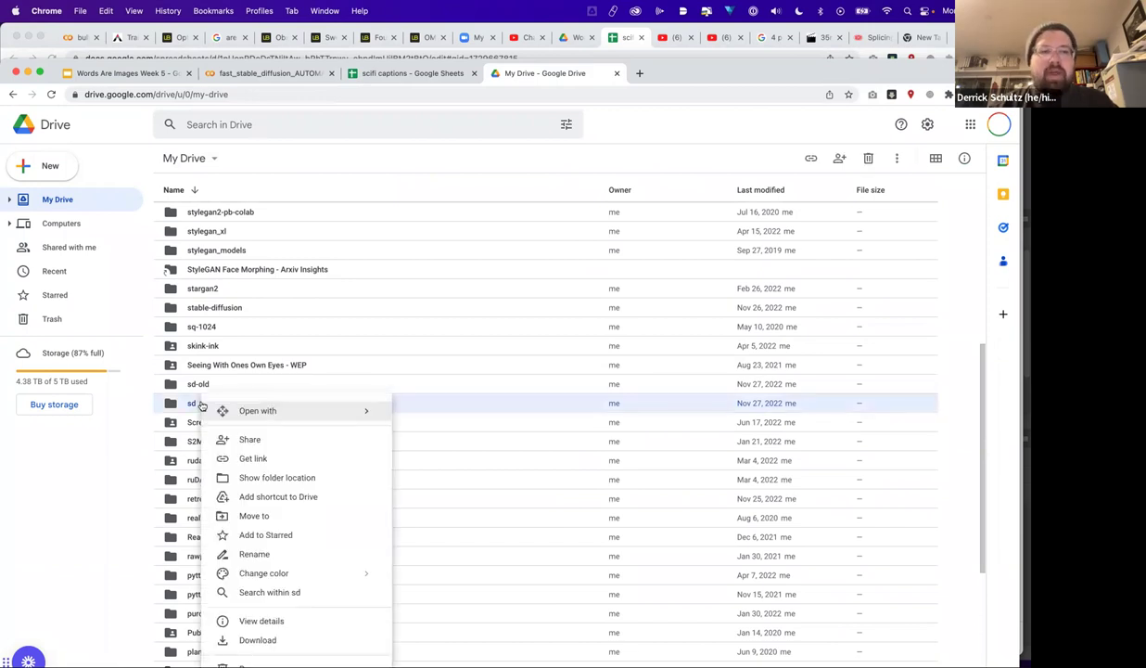
left_click(253, 554)
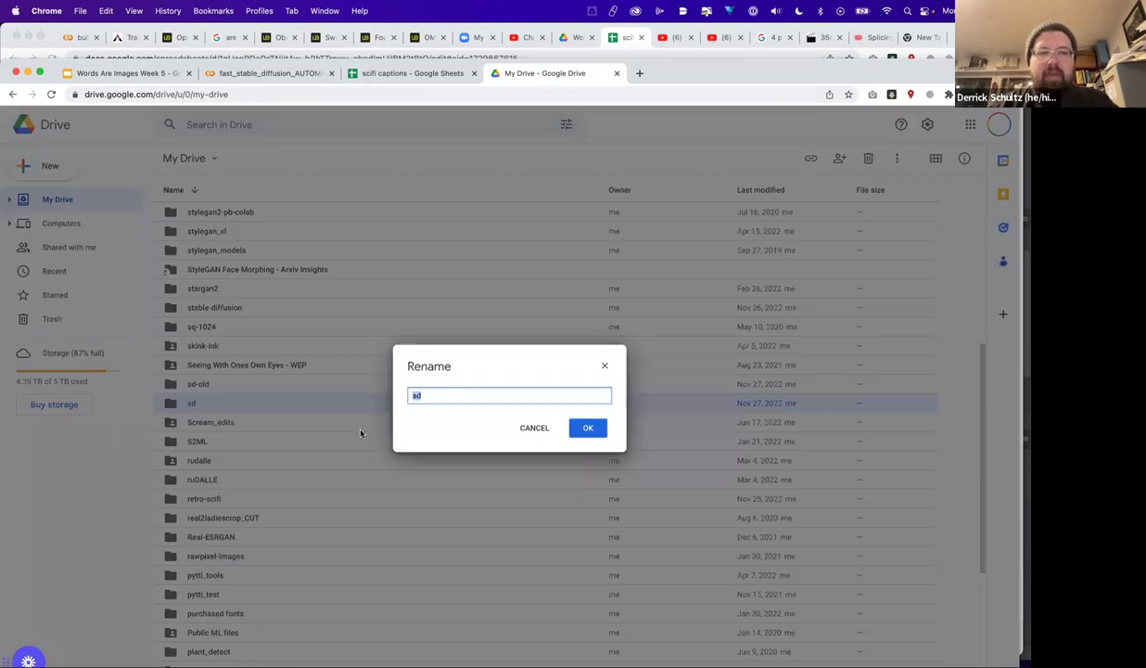
left_click(422, 396)
type("-old")
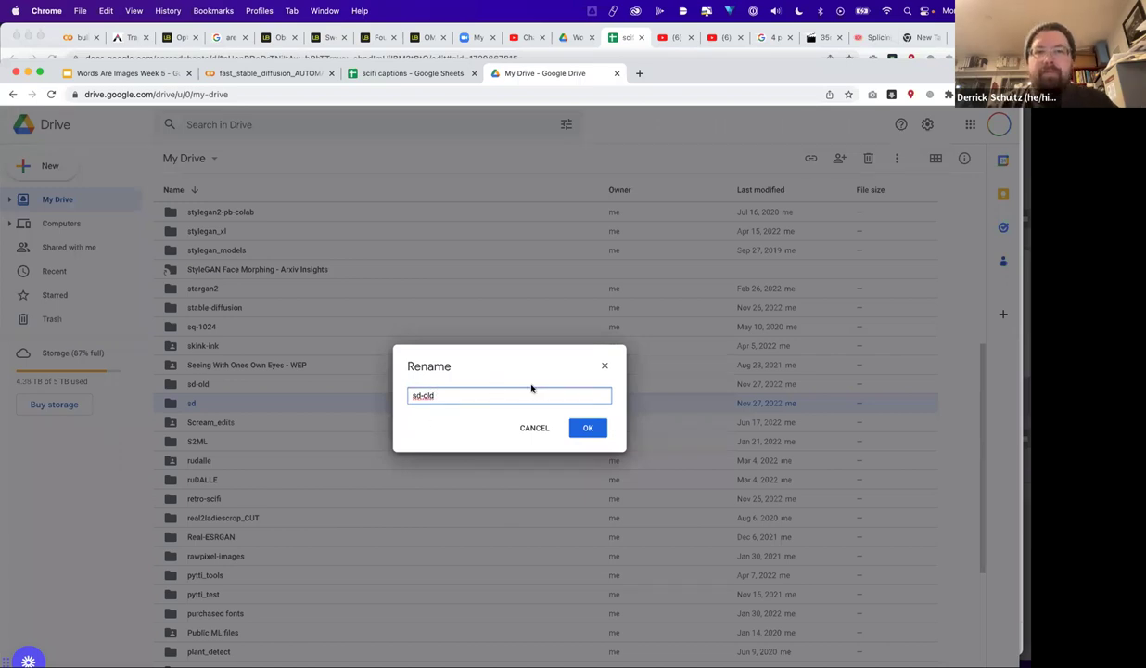
left_click(542, 430)
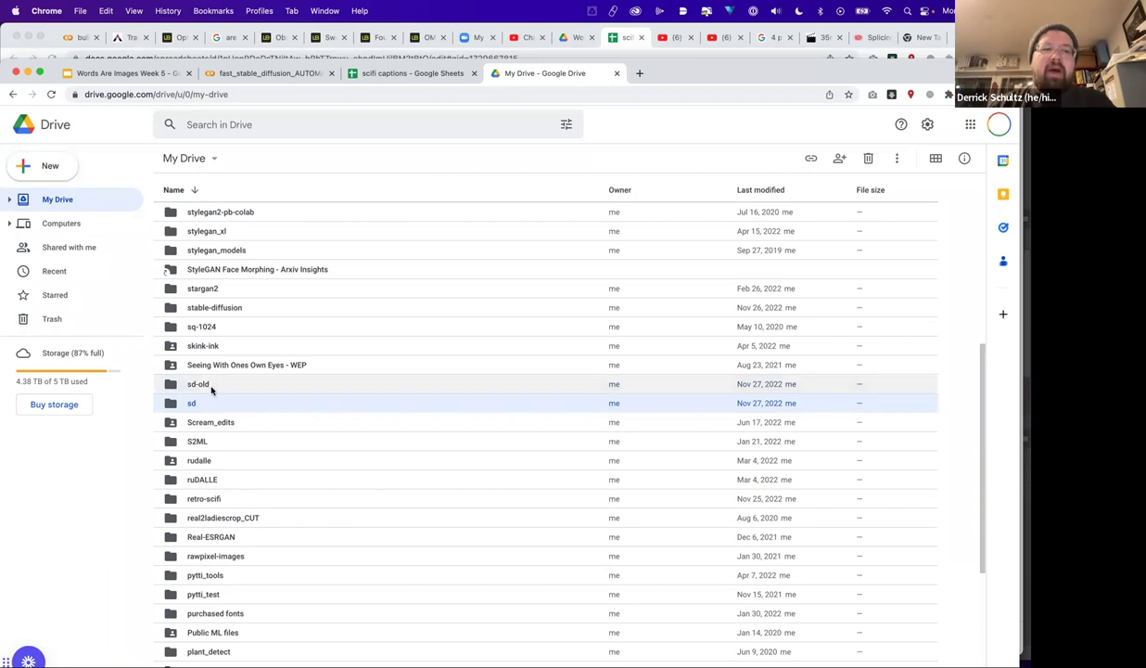
Step: Open the sd-old folder and inspect its stable-diffusion and stablediffusion subfolders
double_click(211, 385)
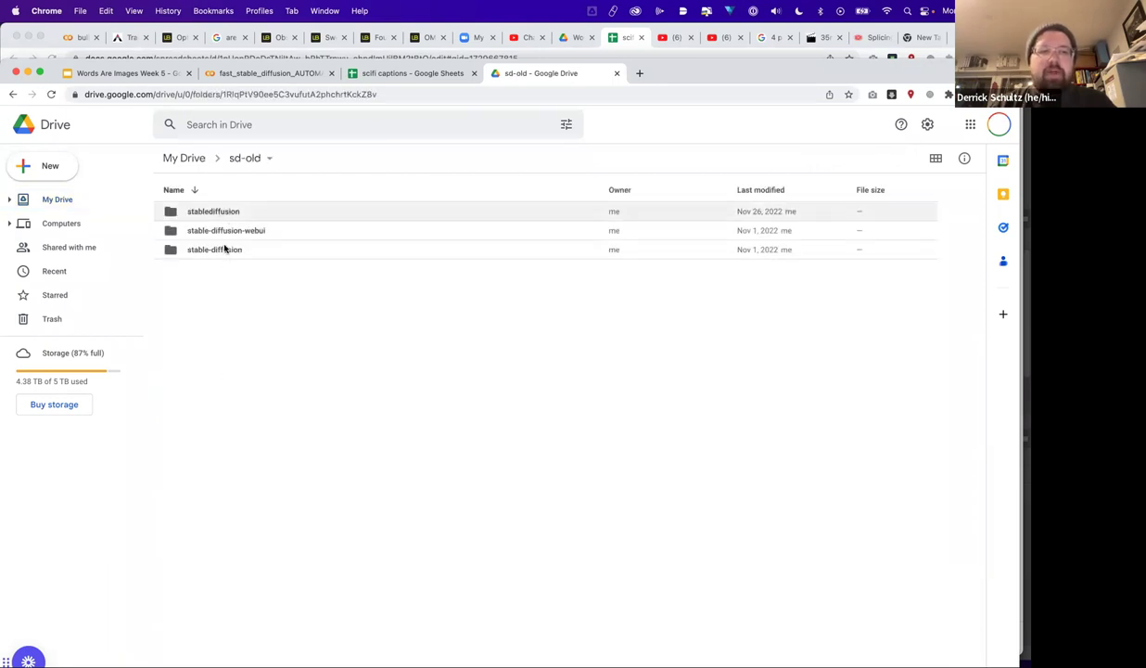
double_click(224, 248)
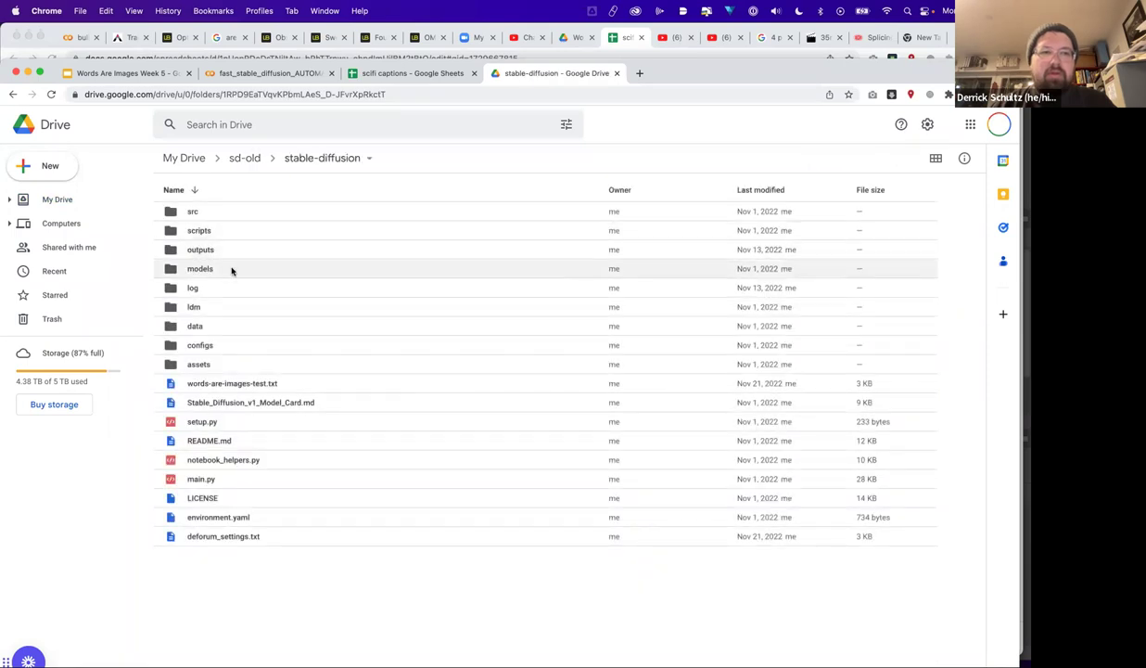
key("super+bracketleft")
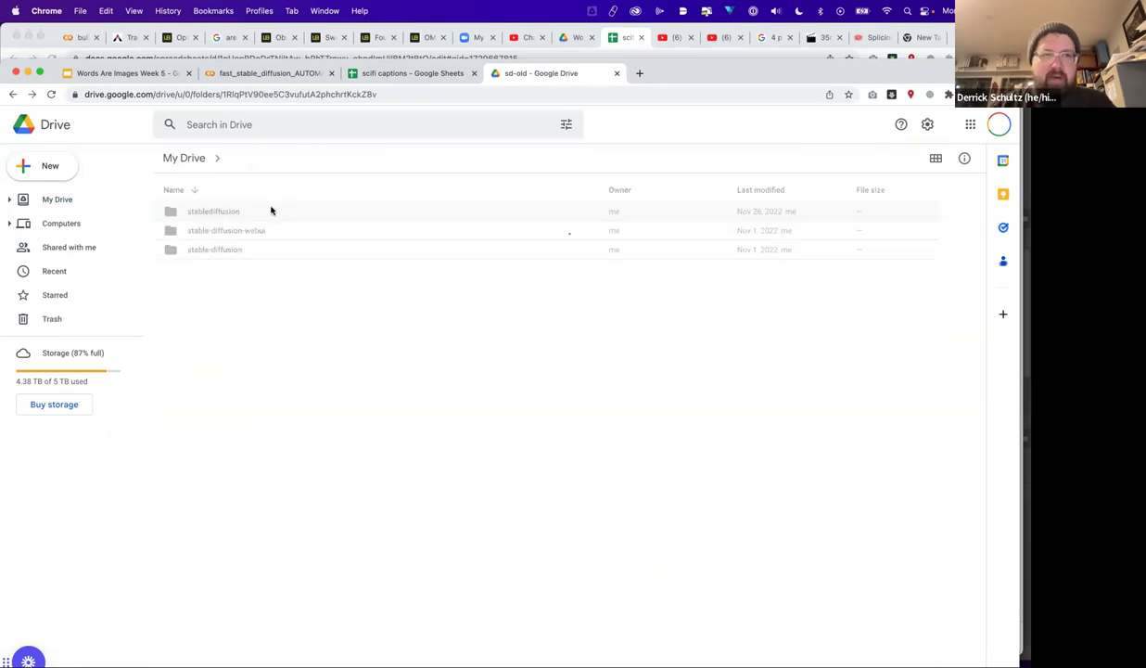
double_click(236, 212)
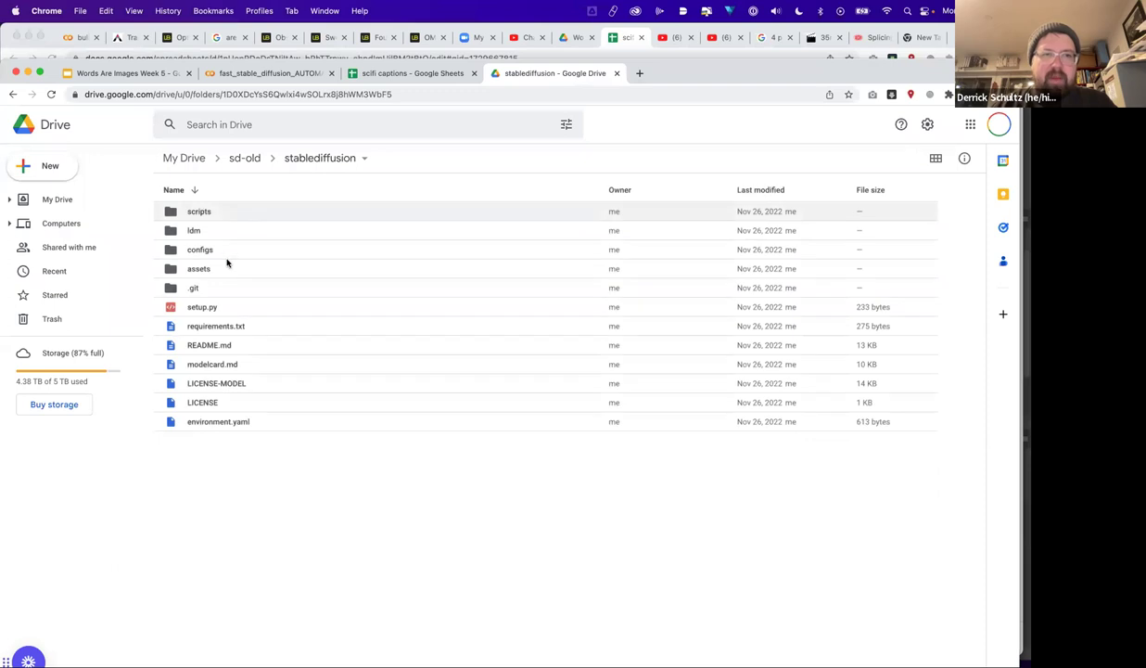
left_click(245, 158)
Step: Inspect the outputs folder inside sd-old's stable-diffusion-webui folder, and go back to sd-old
double_click(250, 230)
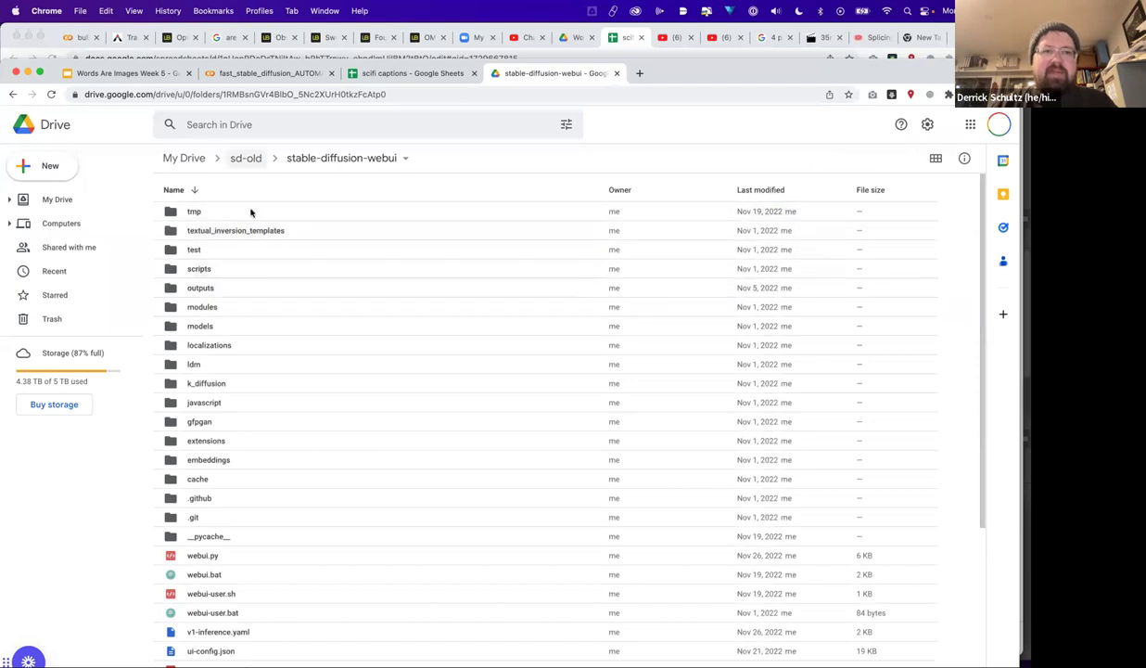
double_click(222, 289)
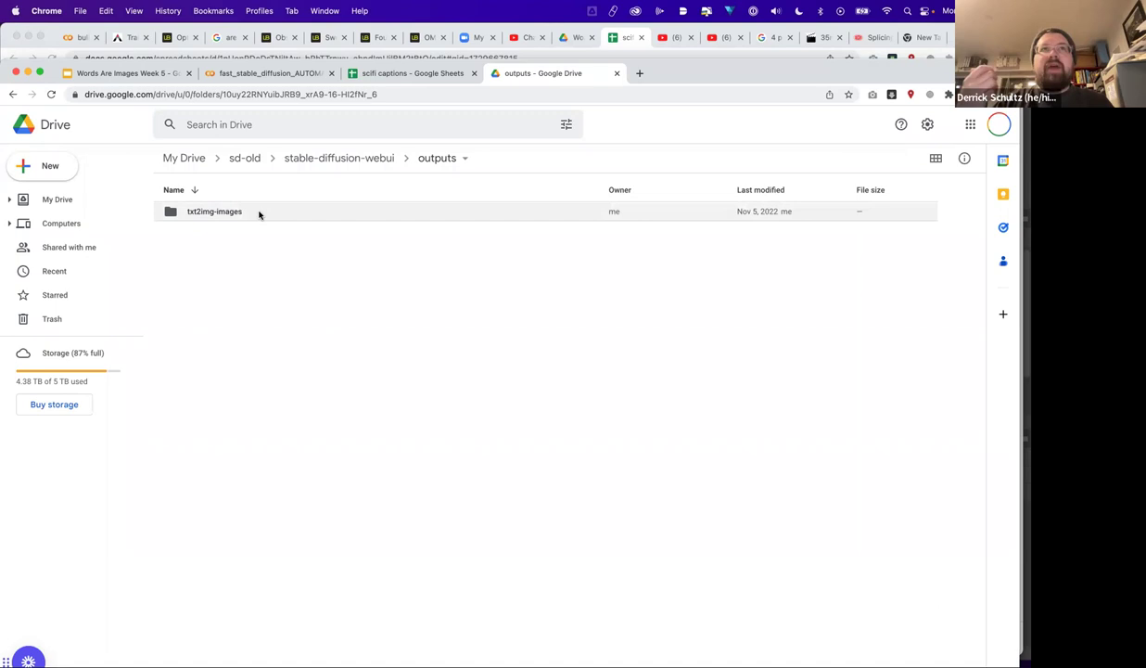
left_click(247, 159)
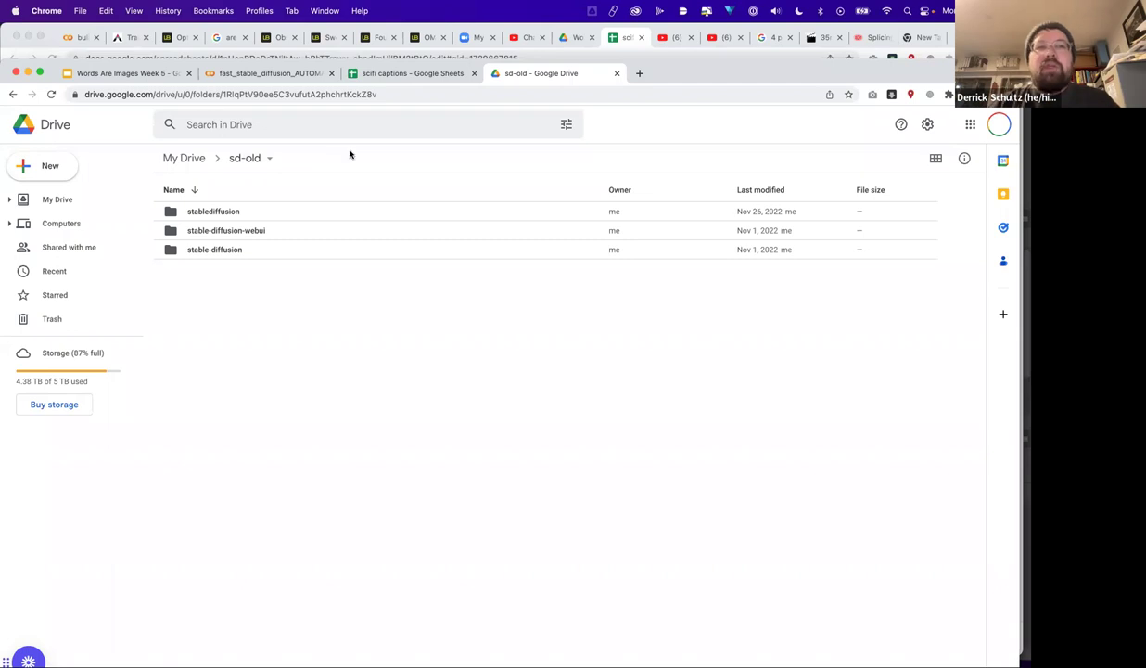
Step: Return to the Words Are Images Week 5 presentation and start its slideshow from the Full Fine Tuning slide
left_click(129, 74)
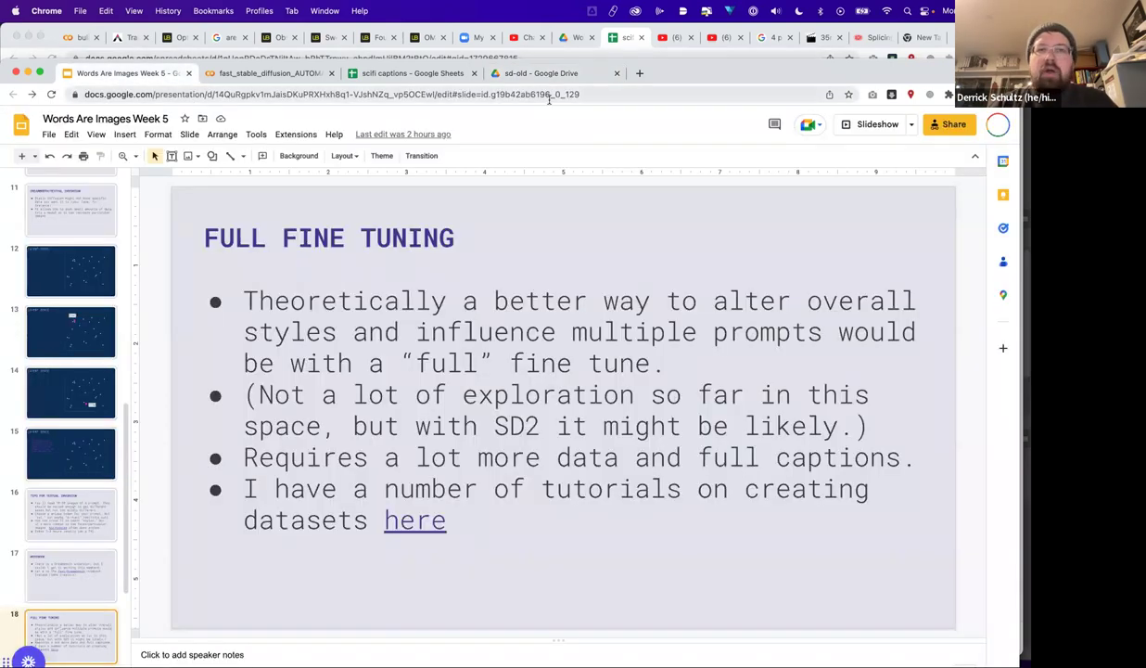
left_click_drag(687, 79, 687, 44)
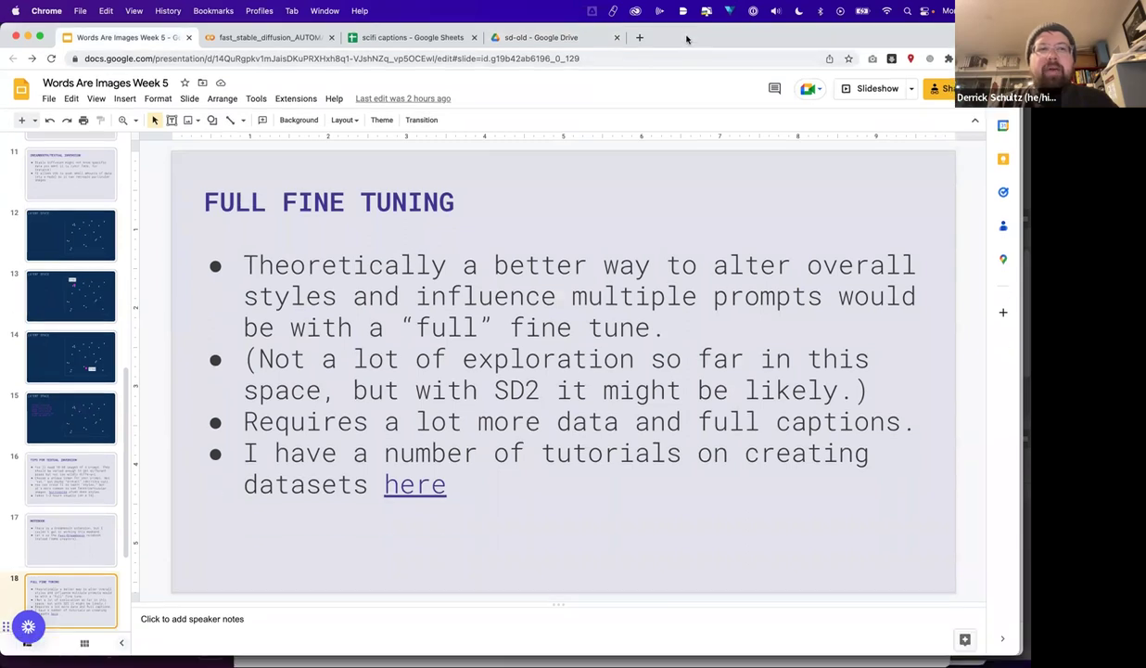
left_click(868, 89)
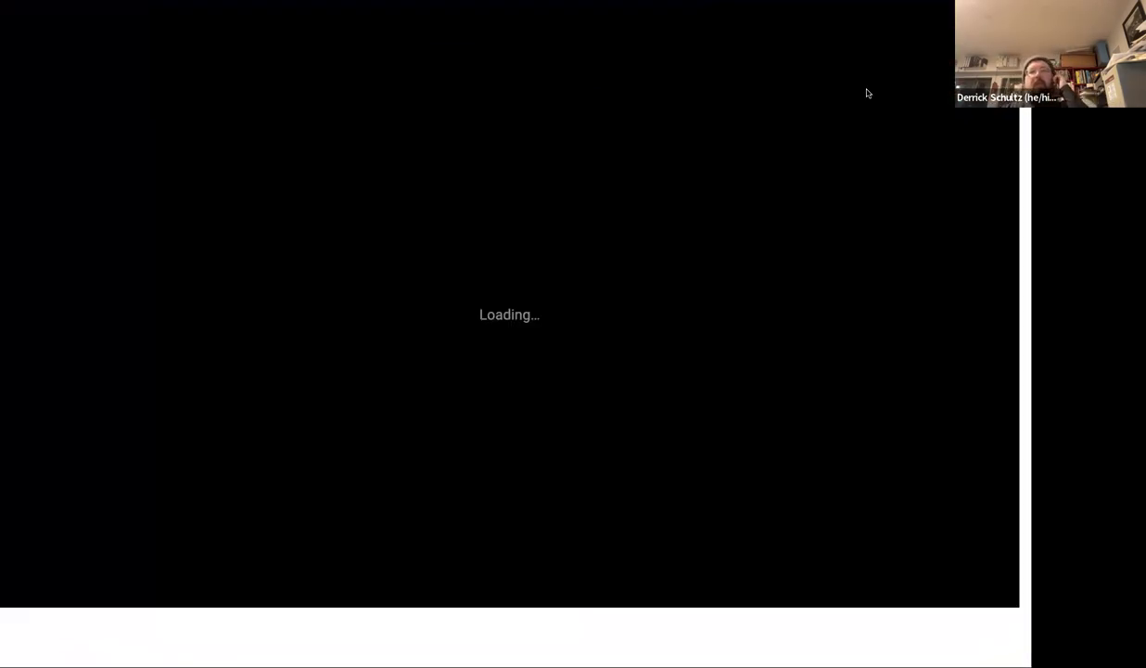